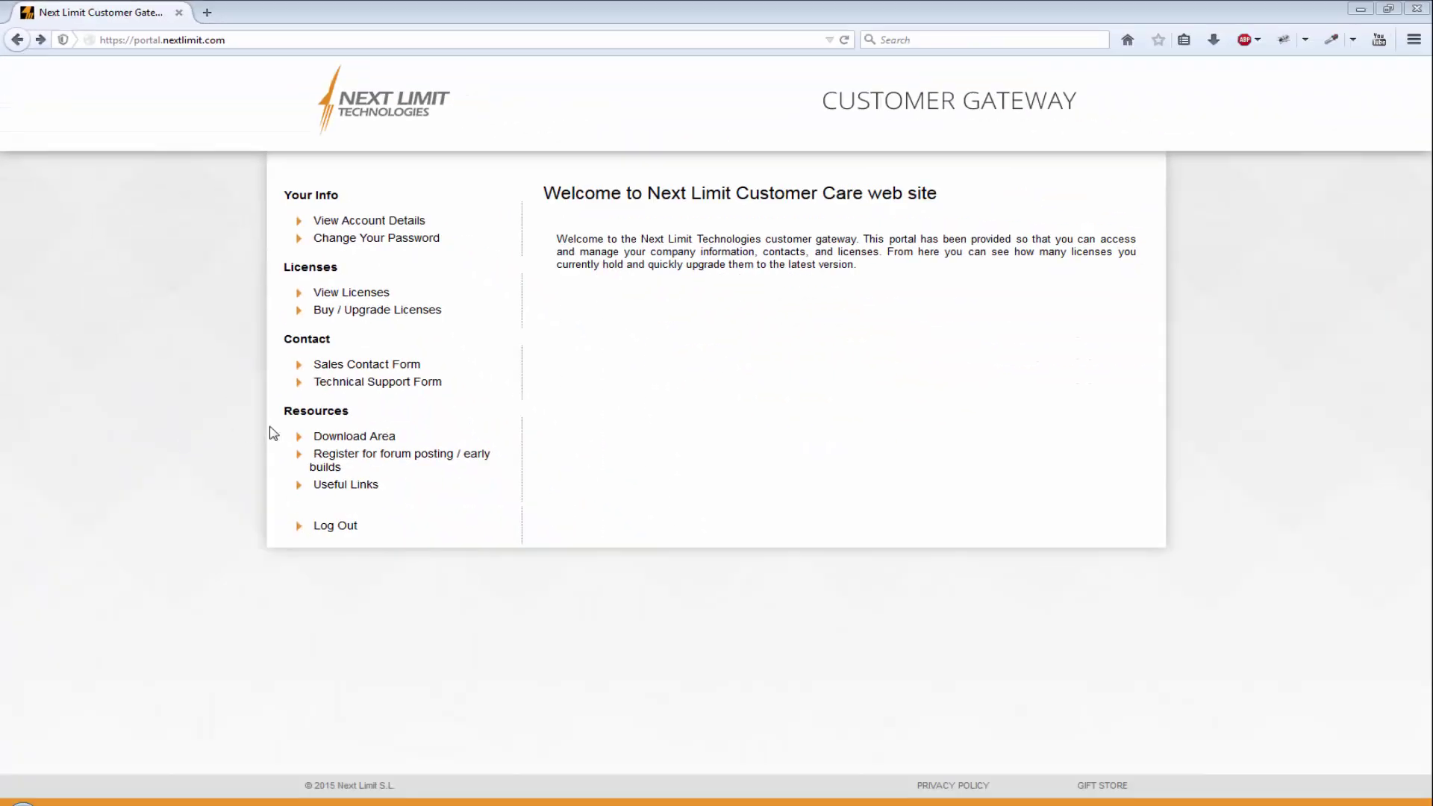
# Go to the Download Area's Maxwell Render suite downloads, continuing past the security warning
pyautogui.click(359, 442)
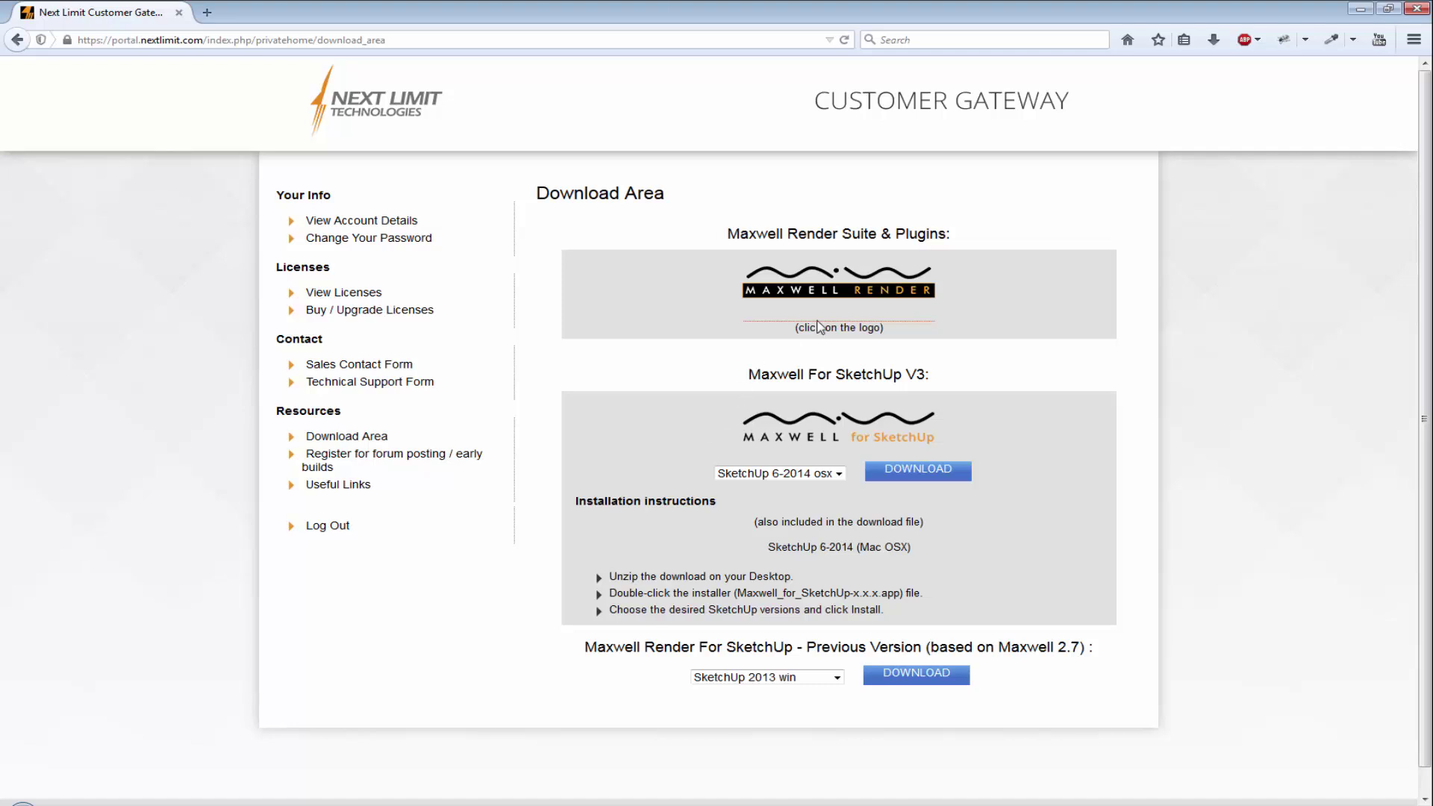
pyautogui.click(845, 290)
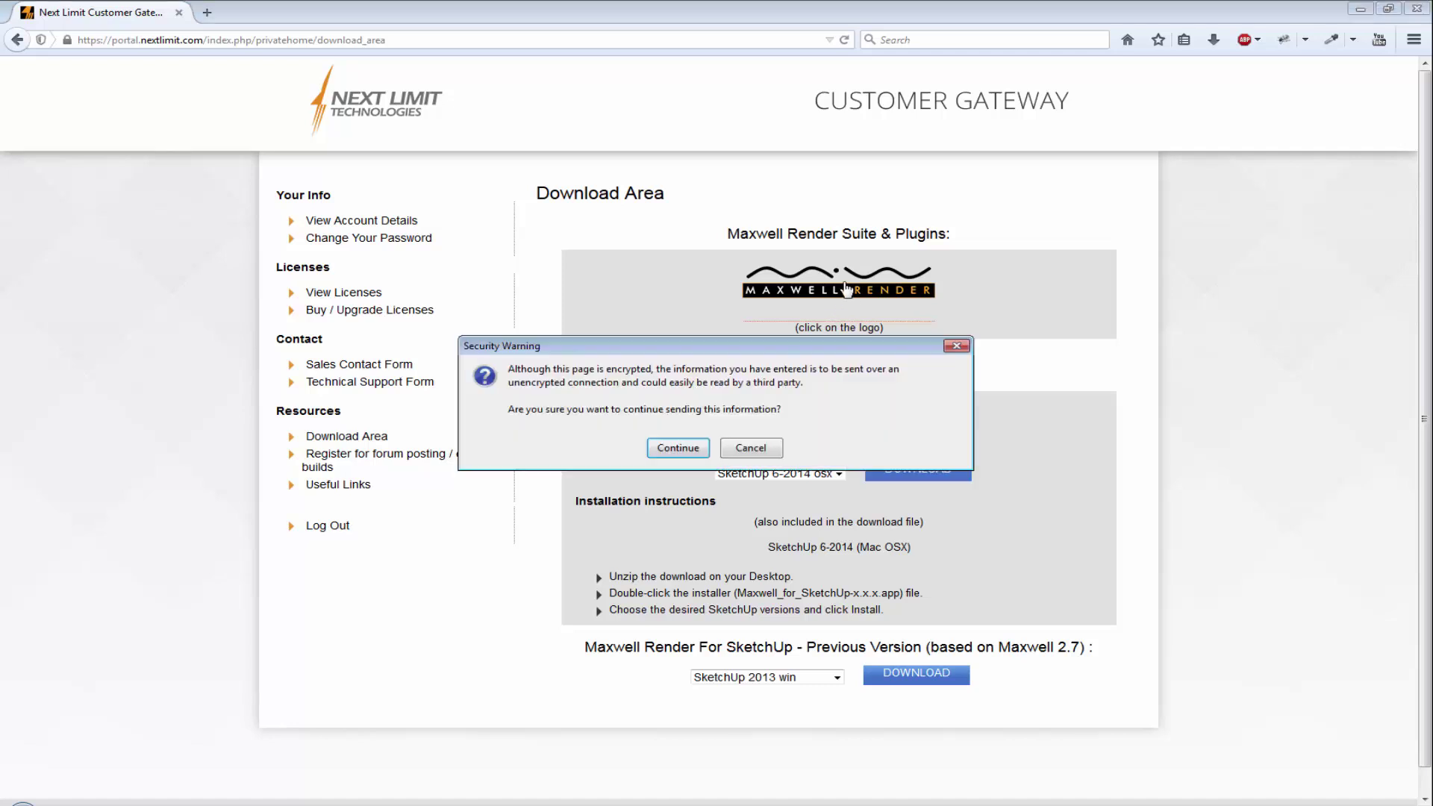
pyautogui.click(683, 452)
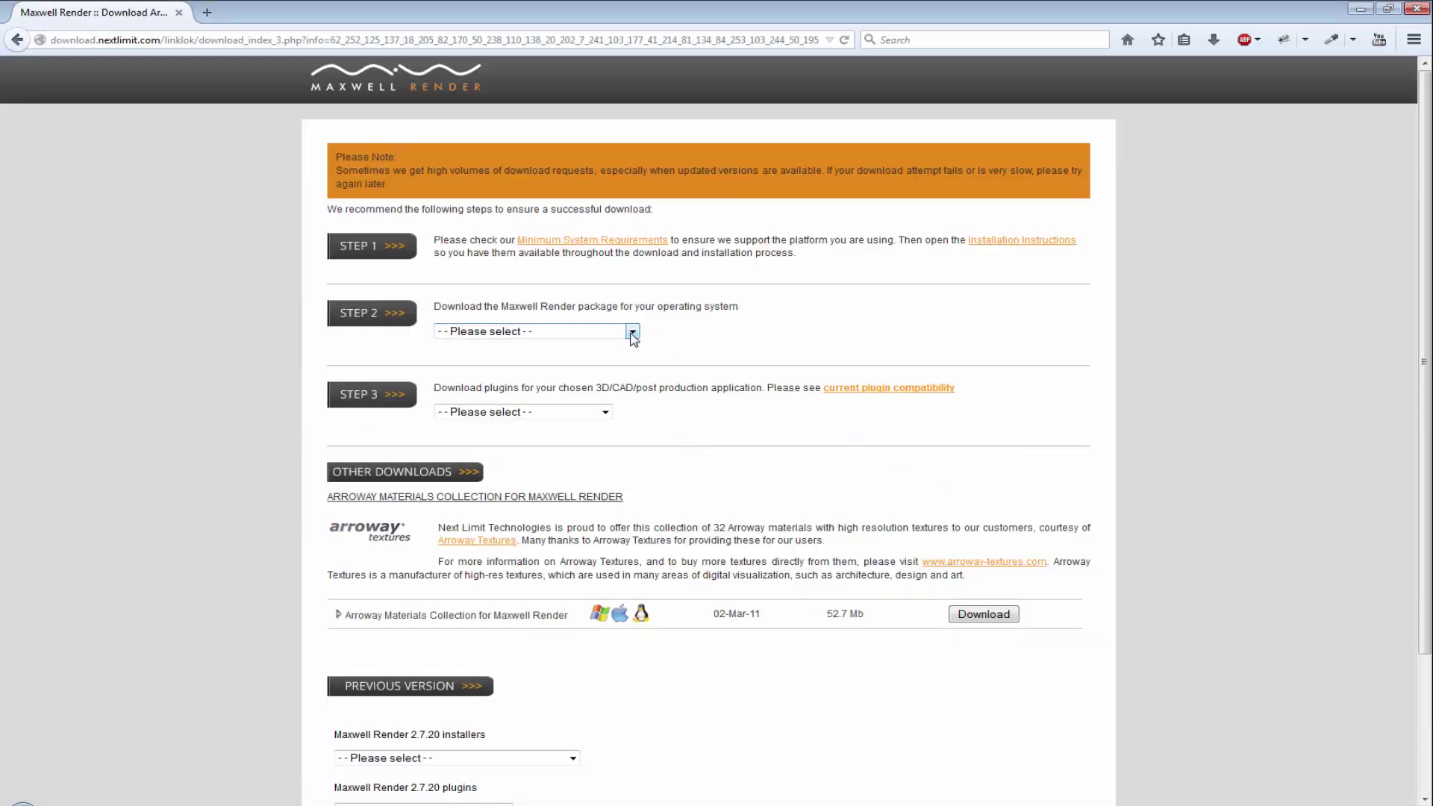
# Select the Maxwell Render 3.0.1.0 (Full version) package for Windows 64 bits
pyautogui.click(633, 333)
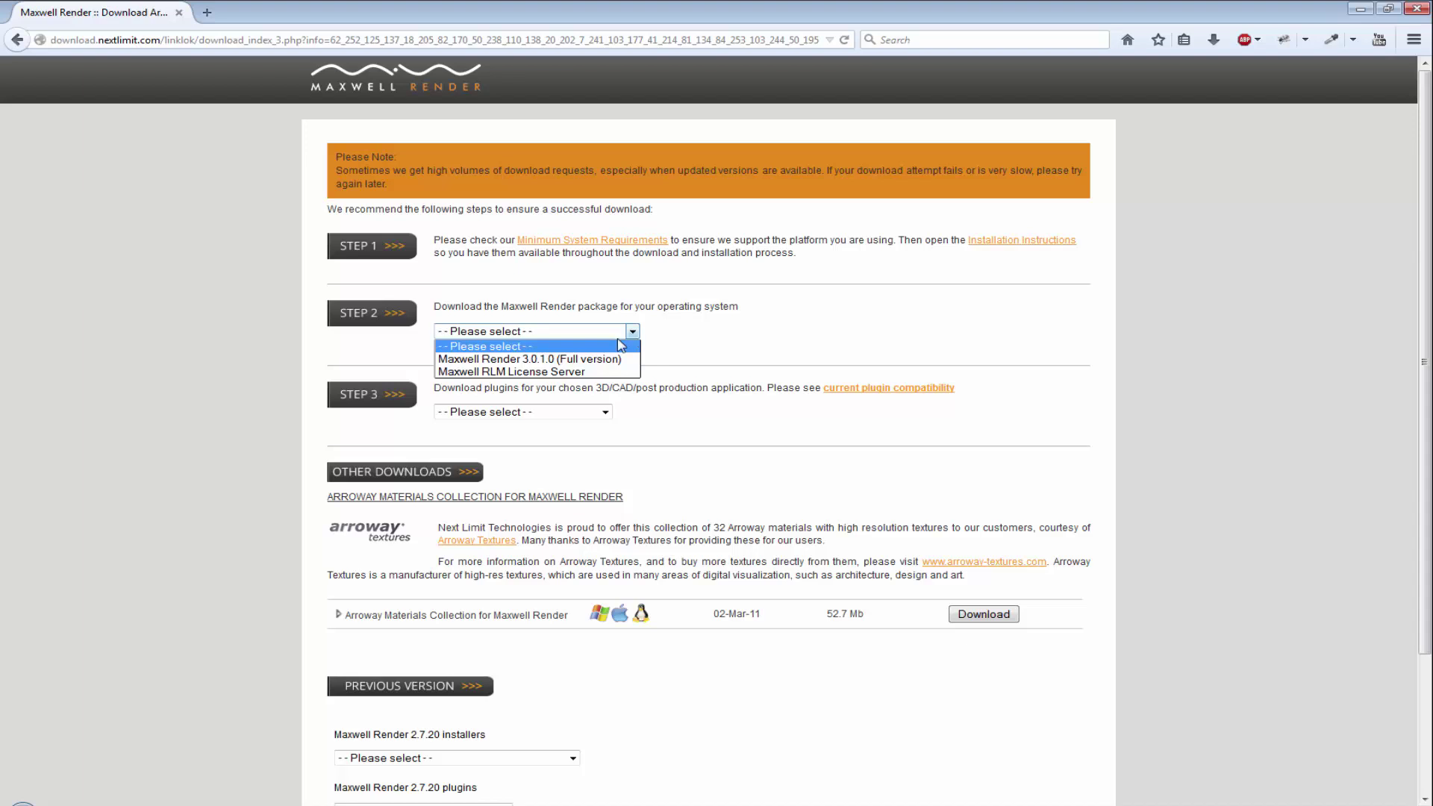
pyautogui.click(585, 364)
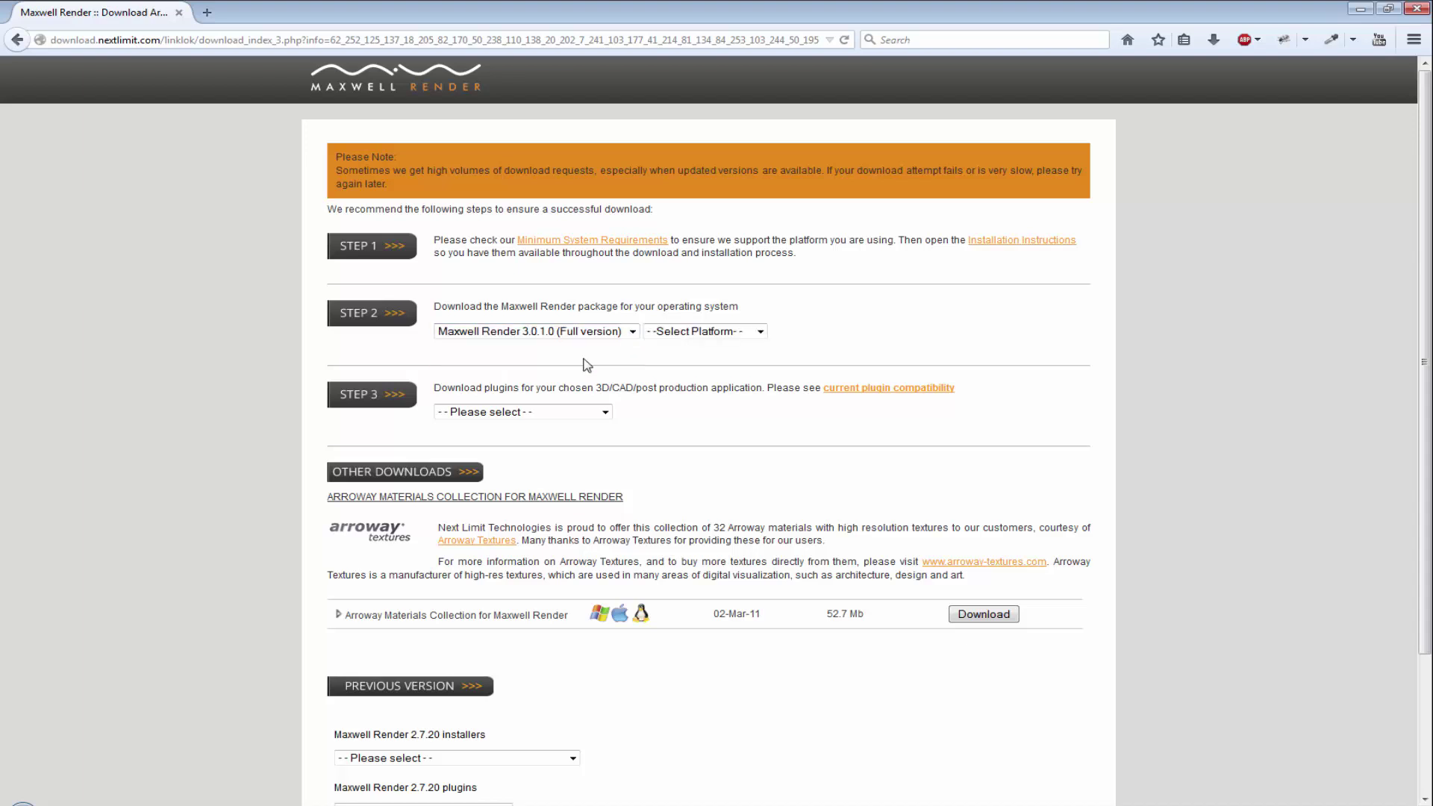
pyautogui.click(742, 338)
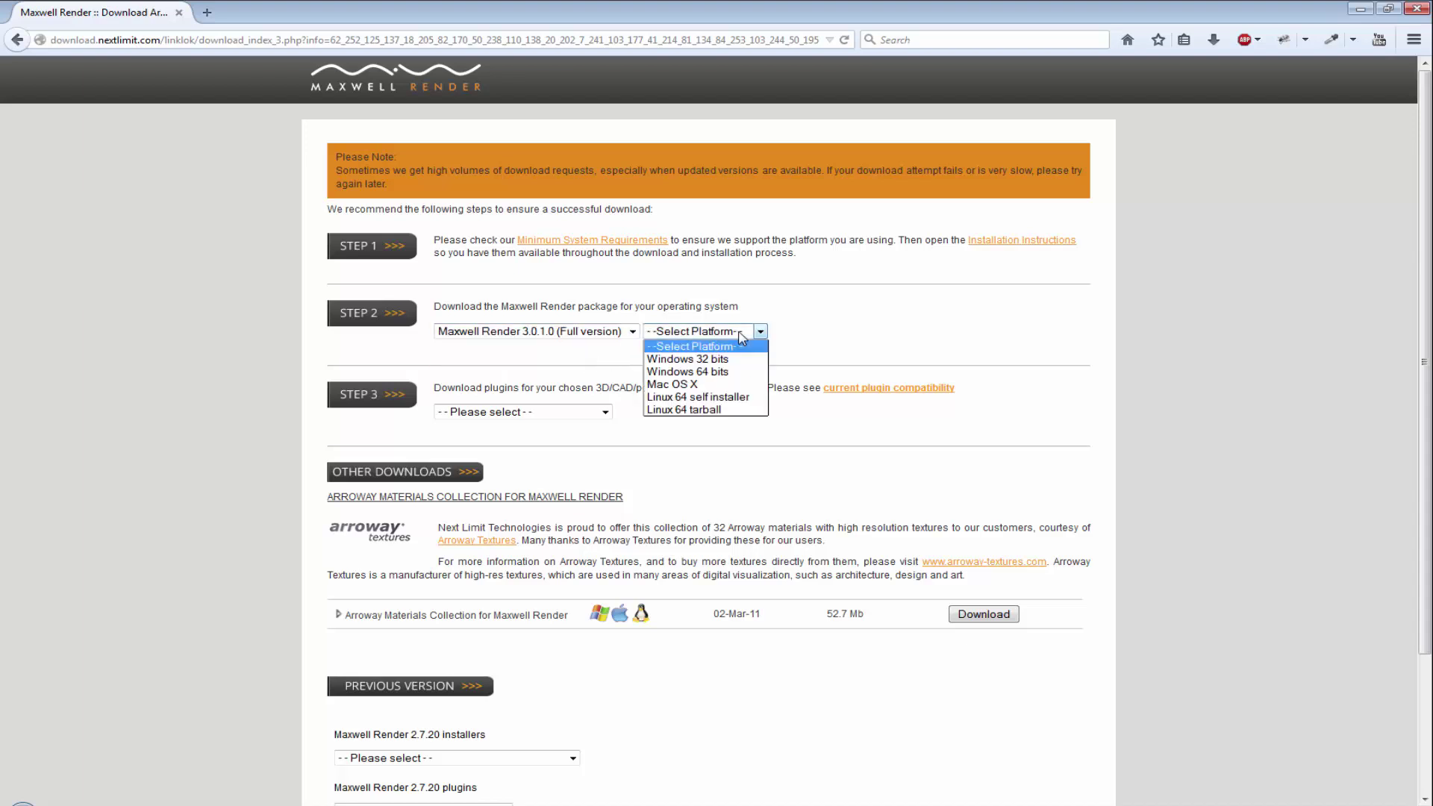
pyautogui.click(730, 372)
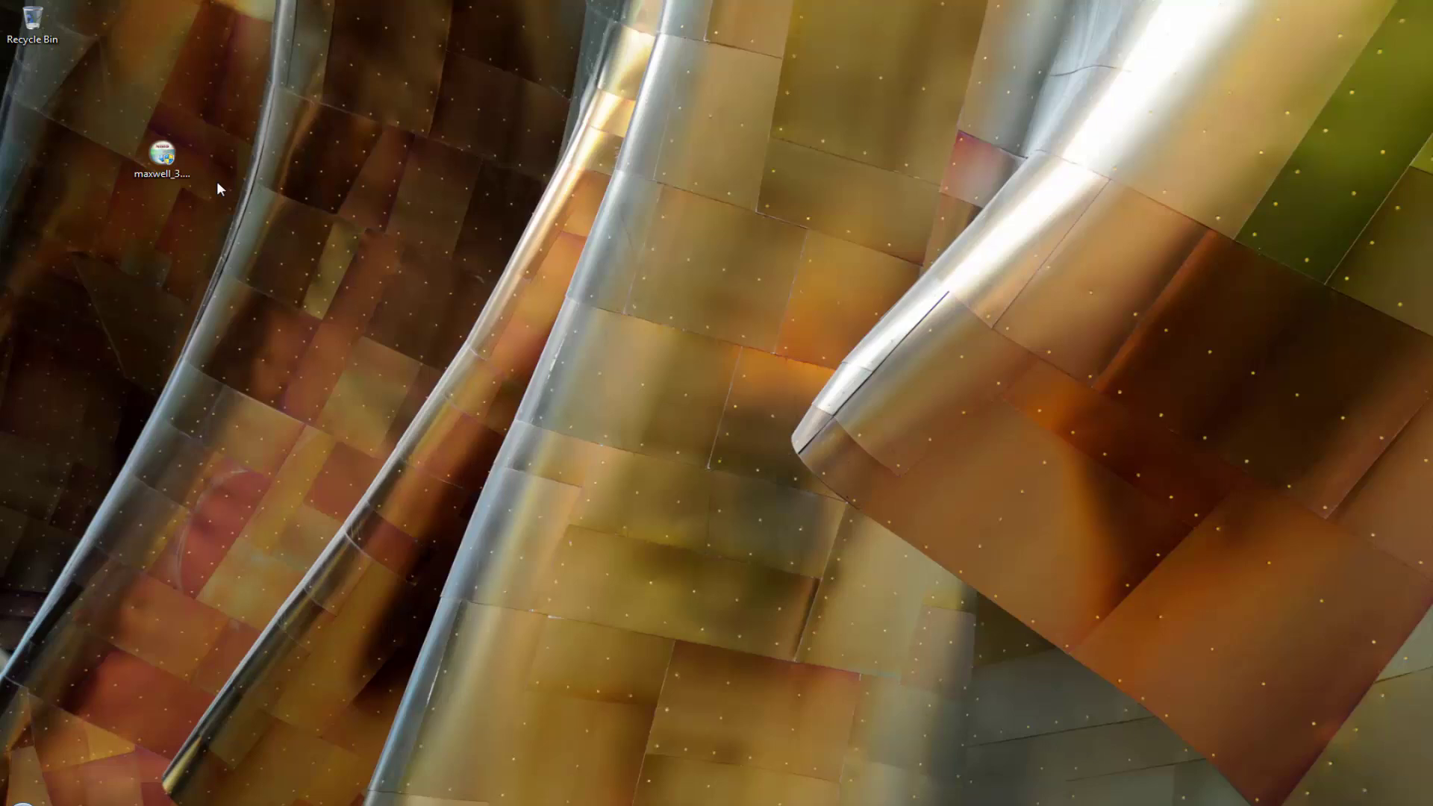
# Run the maxwell_3 installer on the desktop as administrator
pyautogui.rightClick(156, 148)
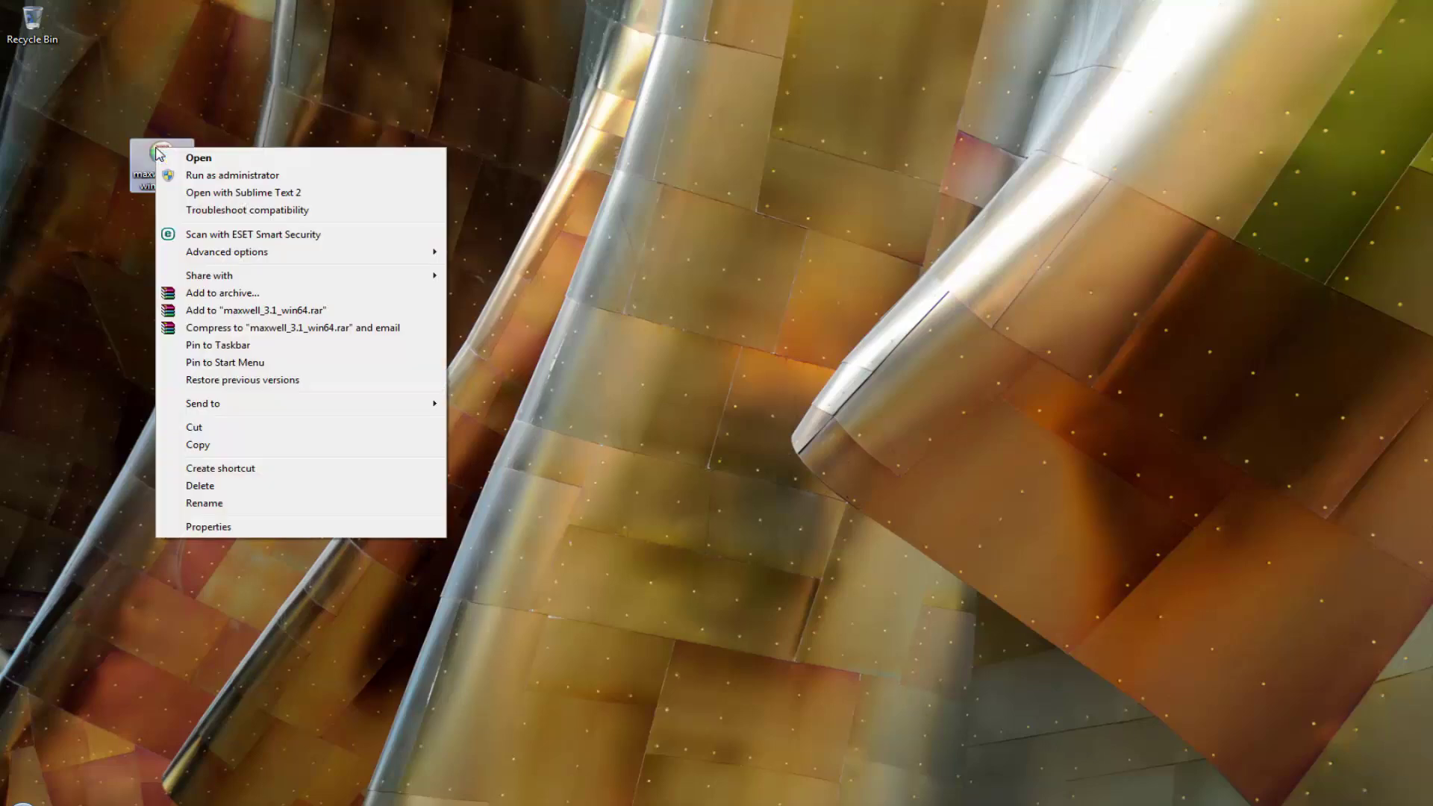
pyautogui.click(292, 176)
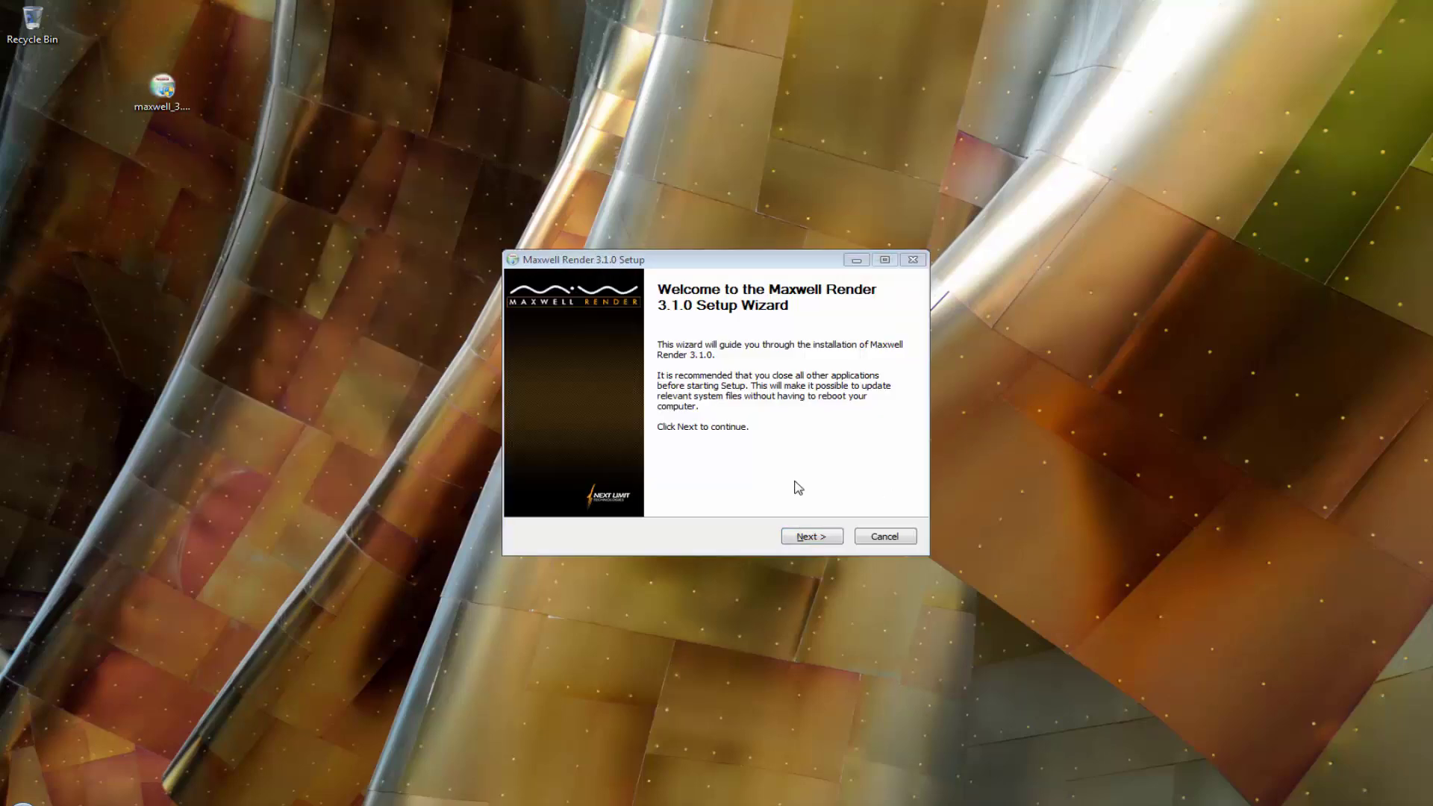
# Pass the welcome page, accept the licence, and tick the RLM License Server component
pyautogui.click(812, 538)
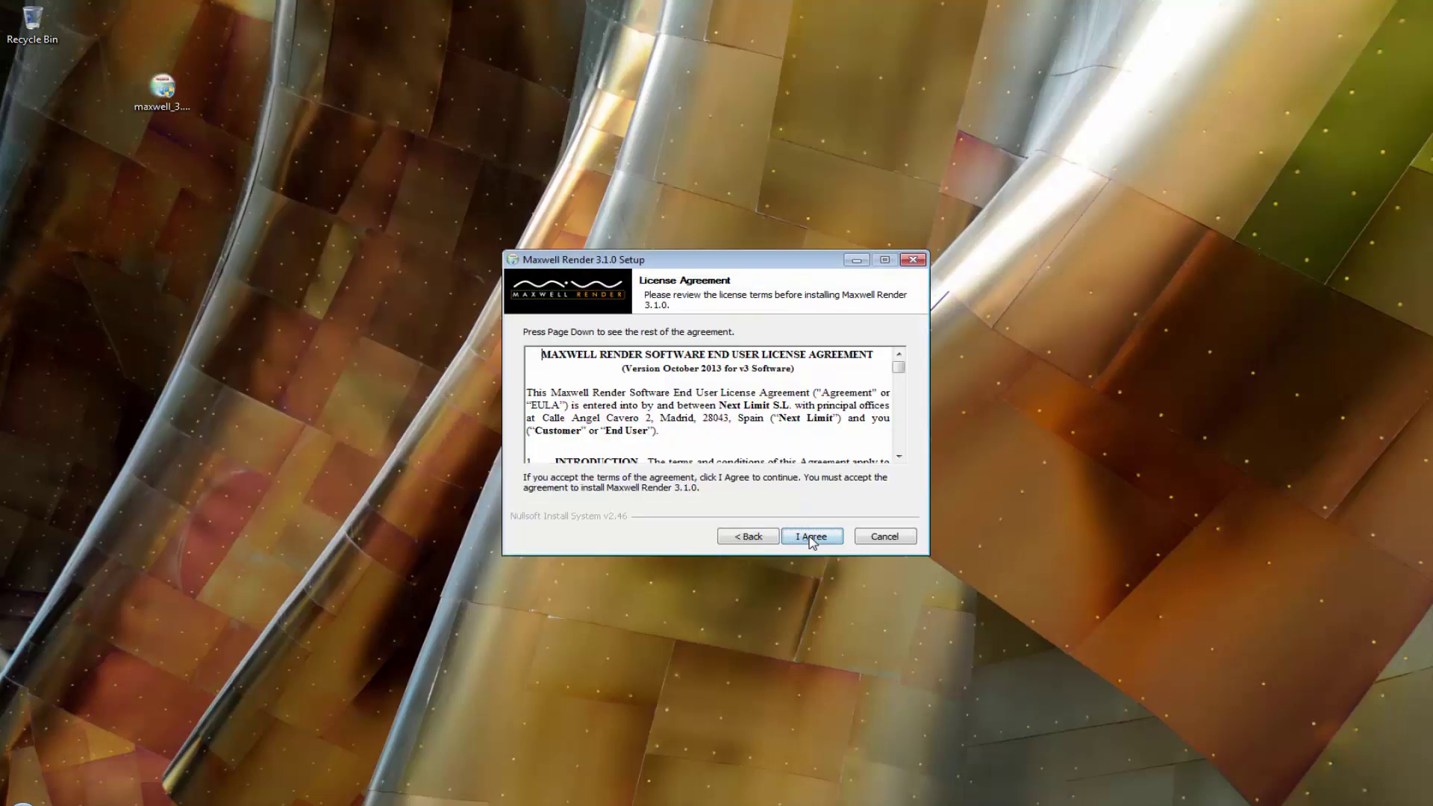
pyautogui.click(812, 537)
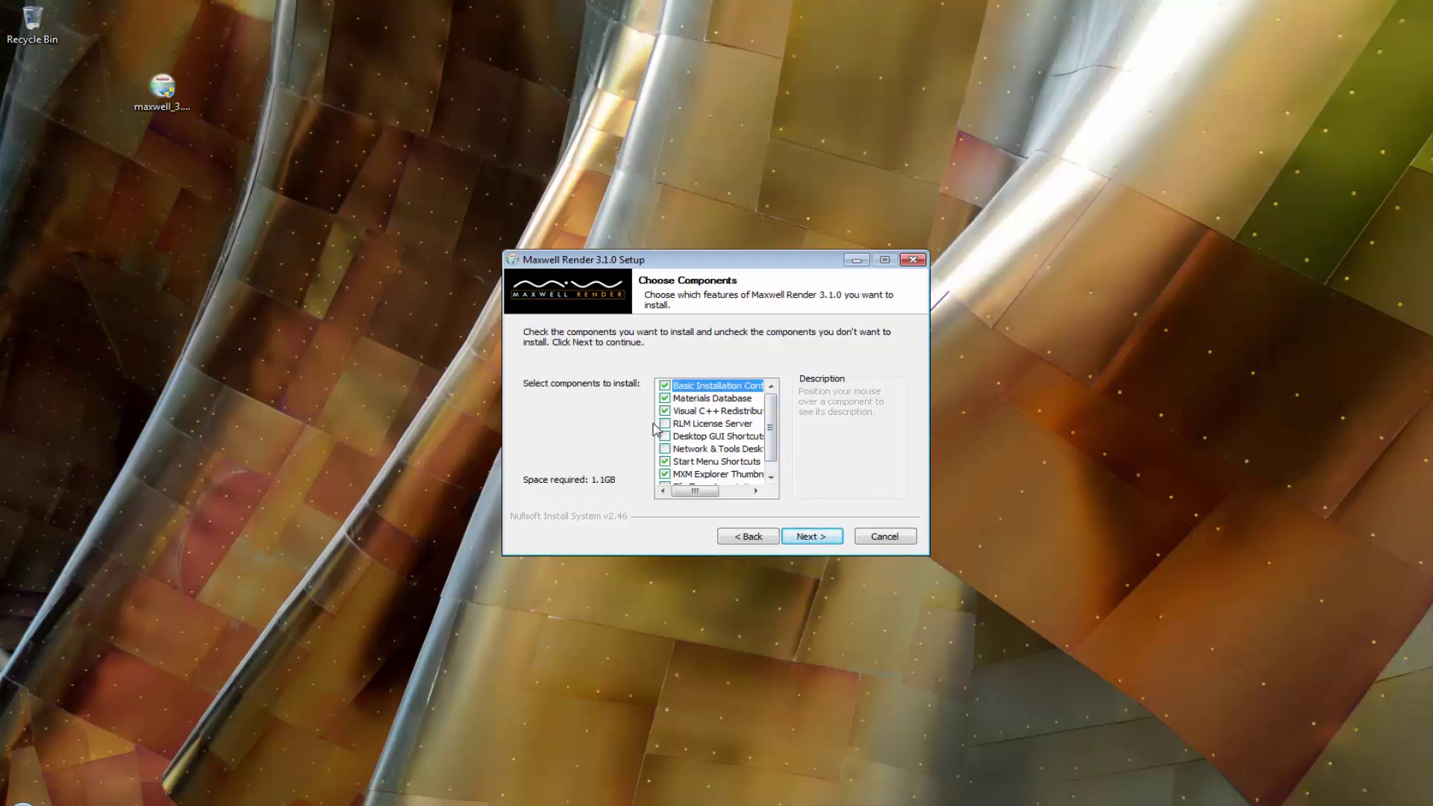
pyautogui.moveTo(707, 431)
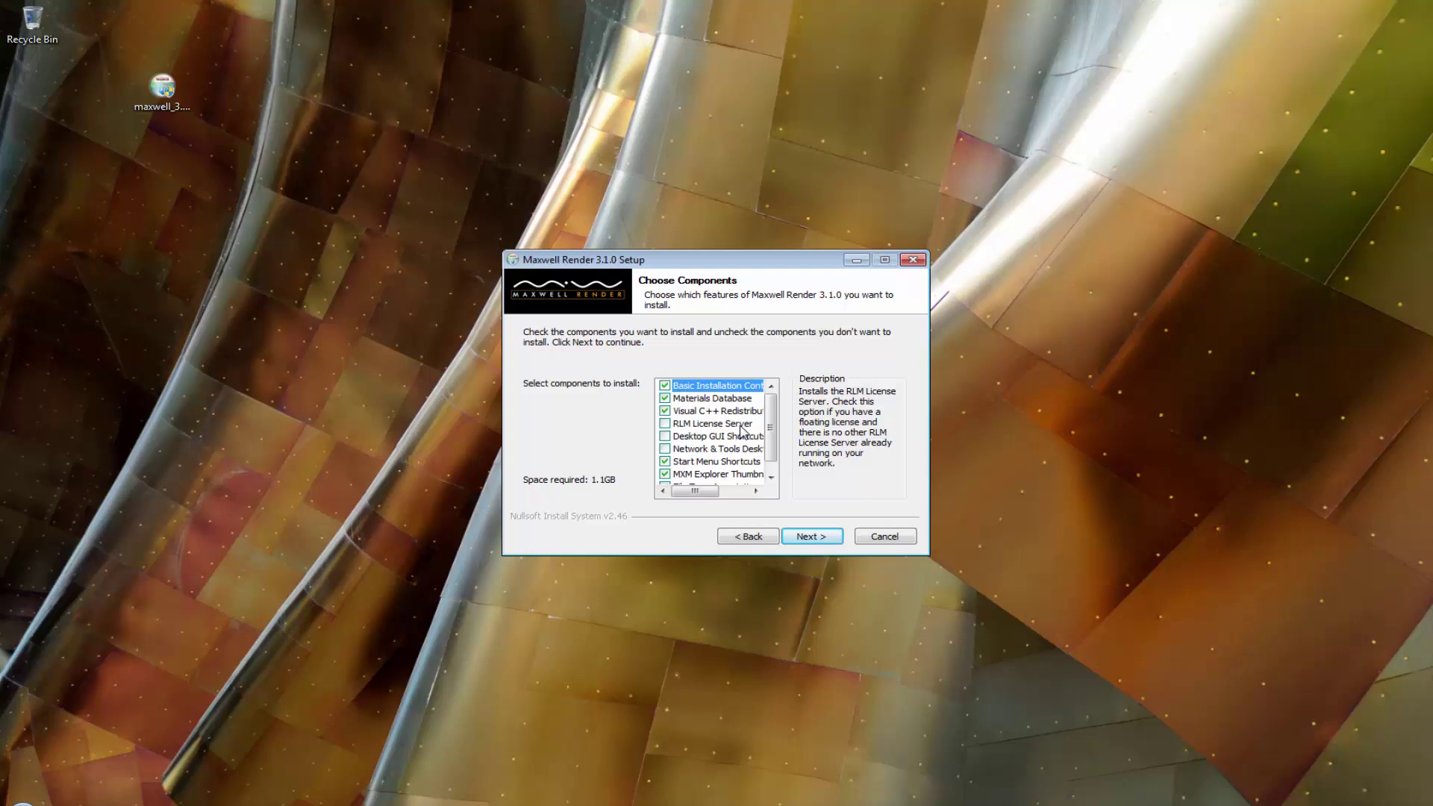
pyautogui.click(666, 425)
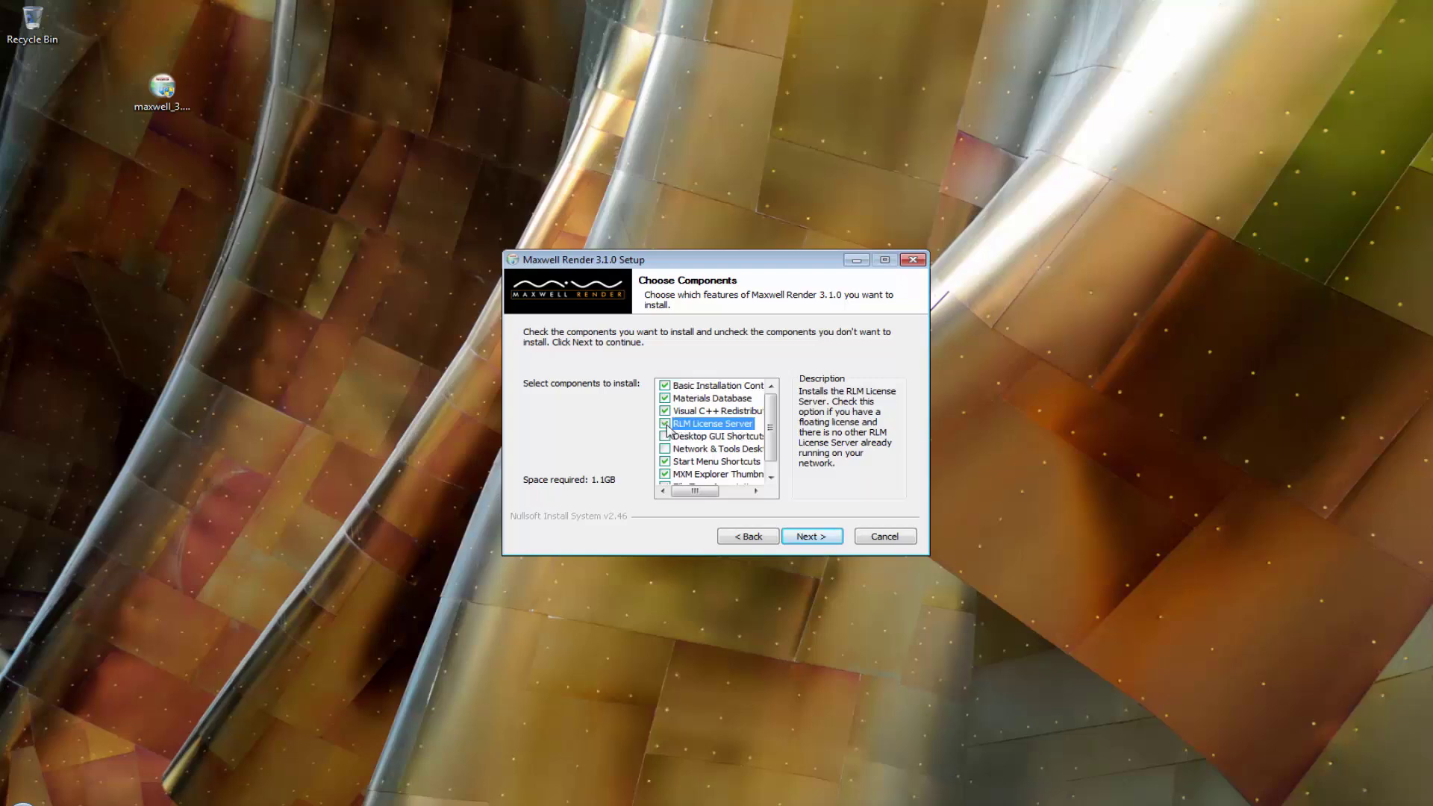
pyautogui.click(812, 537)
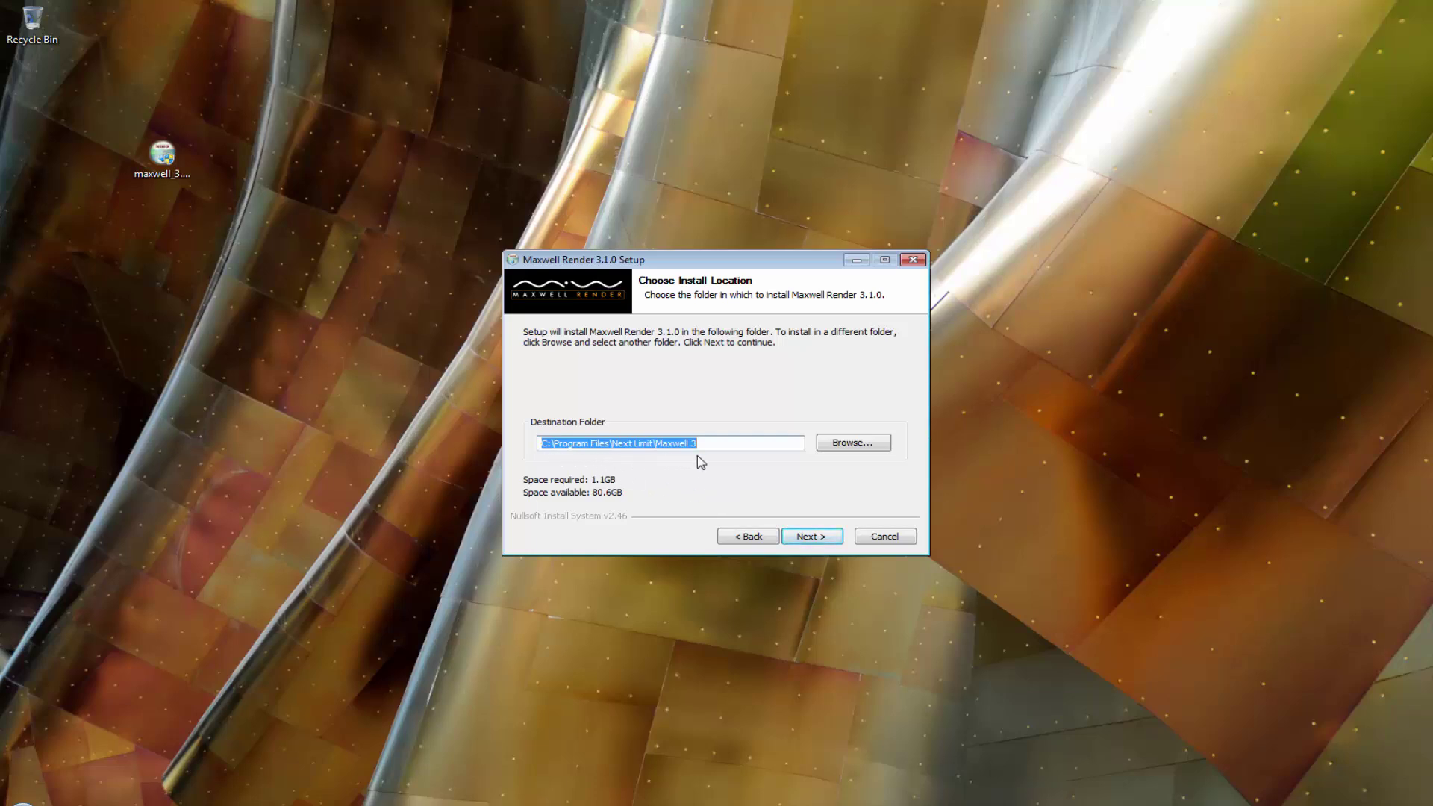
# Keep C:\Program Files\Next Limit\Maxwell 3 and the default materials database folder, then install
pyautogui.click(810, 535)
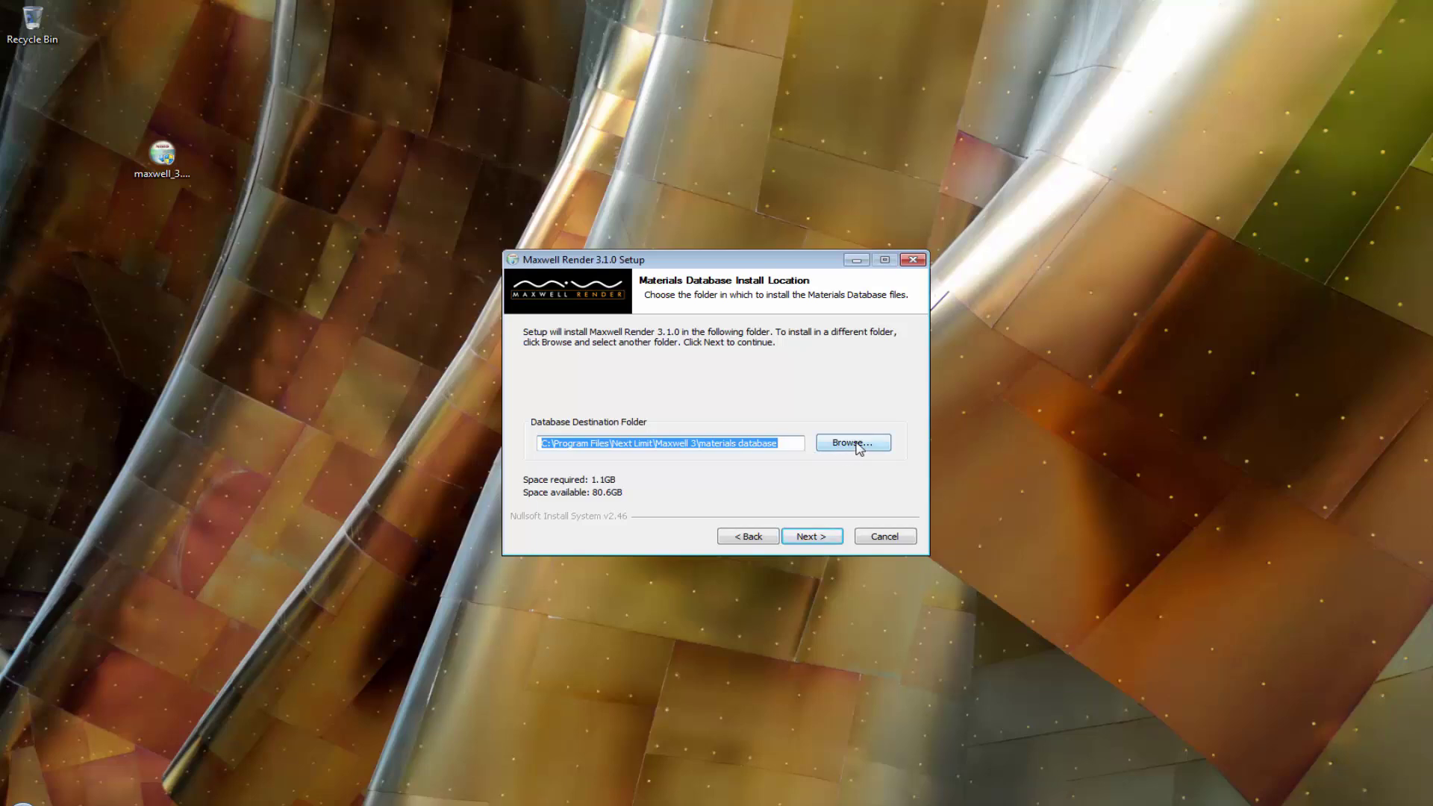
pyautogui.click(817, 537)
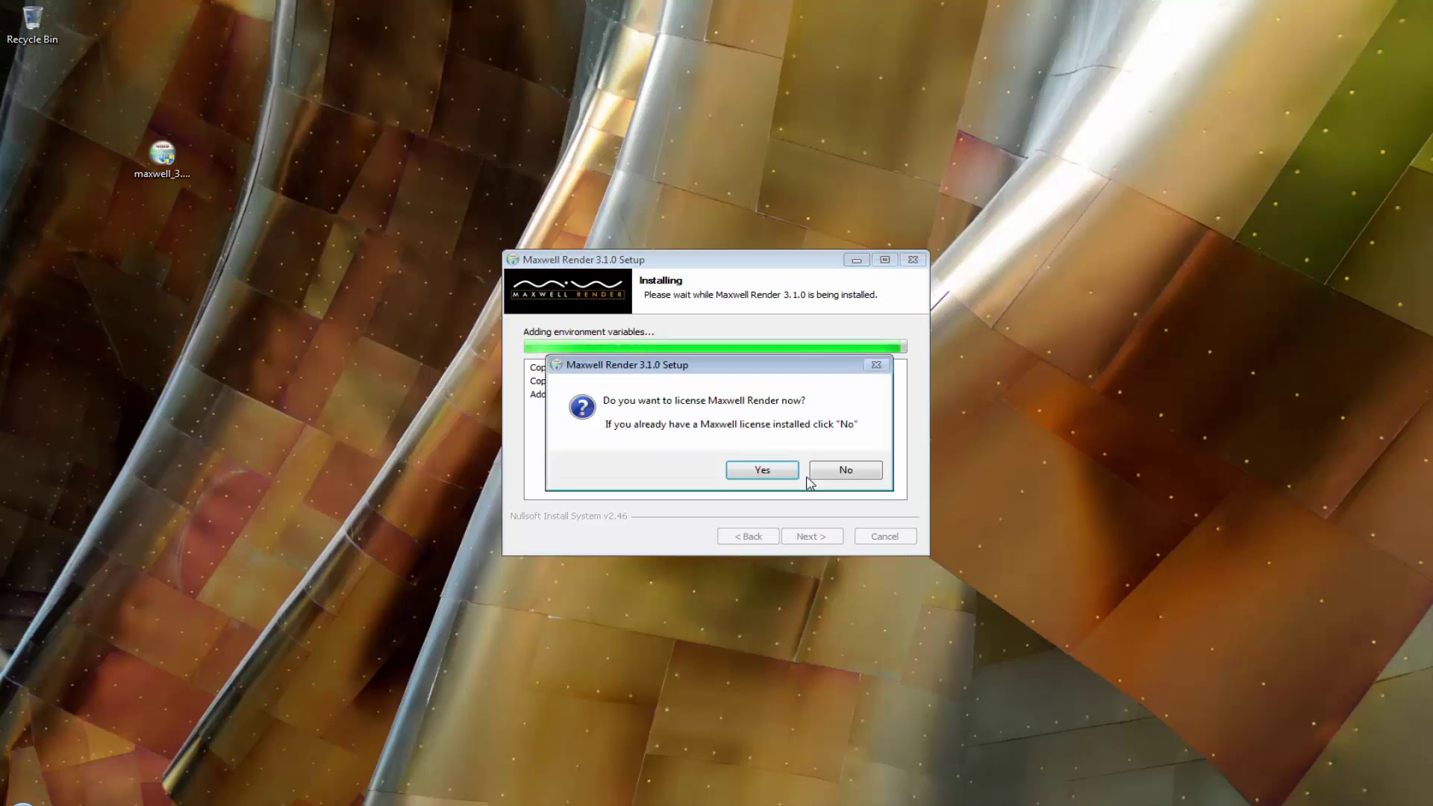
# Answer Yes to licensing Maxwell Render now, bringing up the License Activator
pyautogui.click(755, 471)
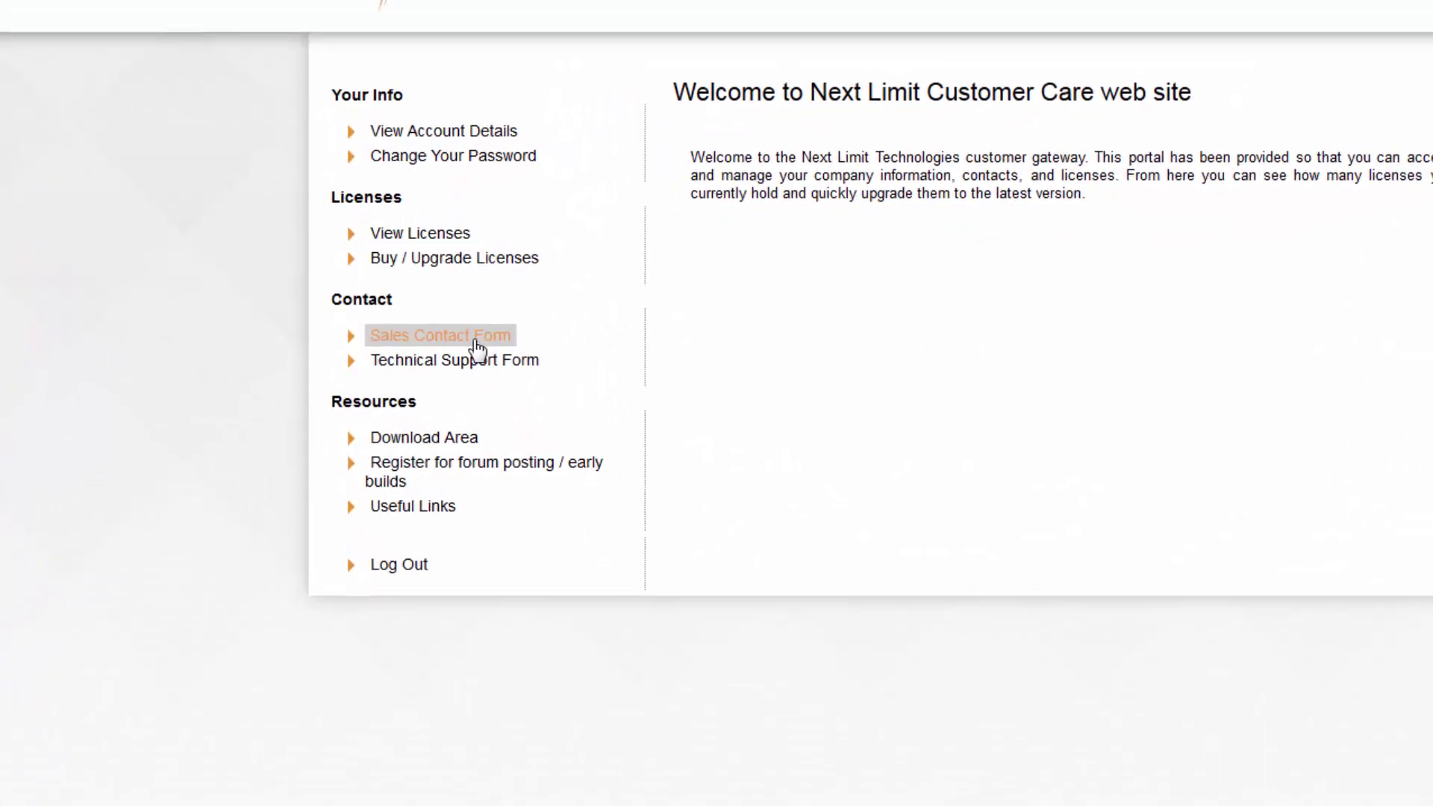
pyautogui.click(452, 363)
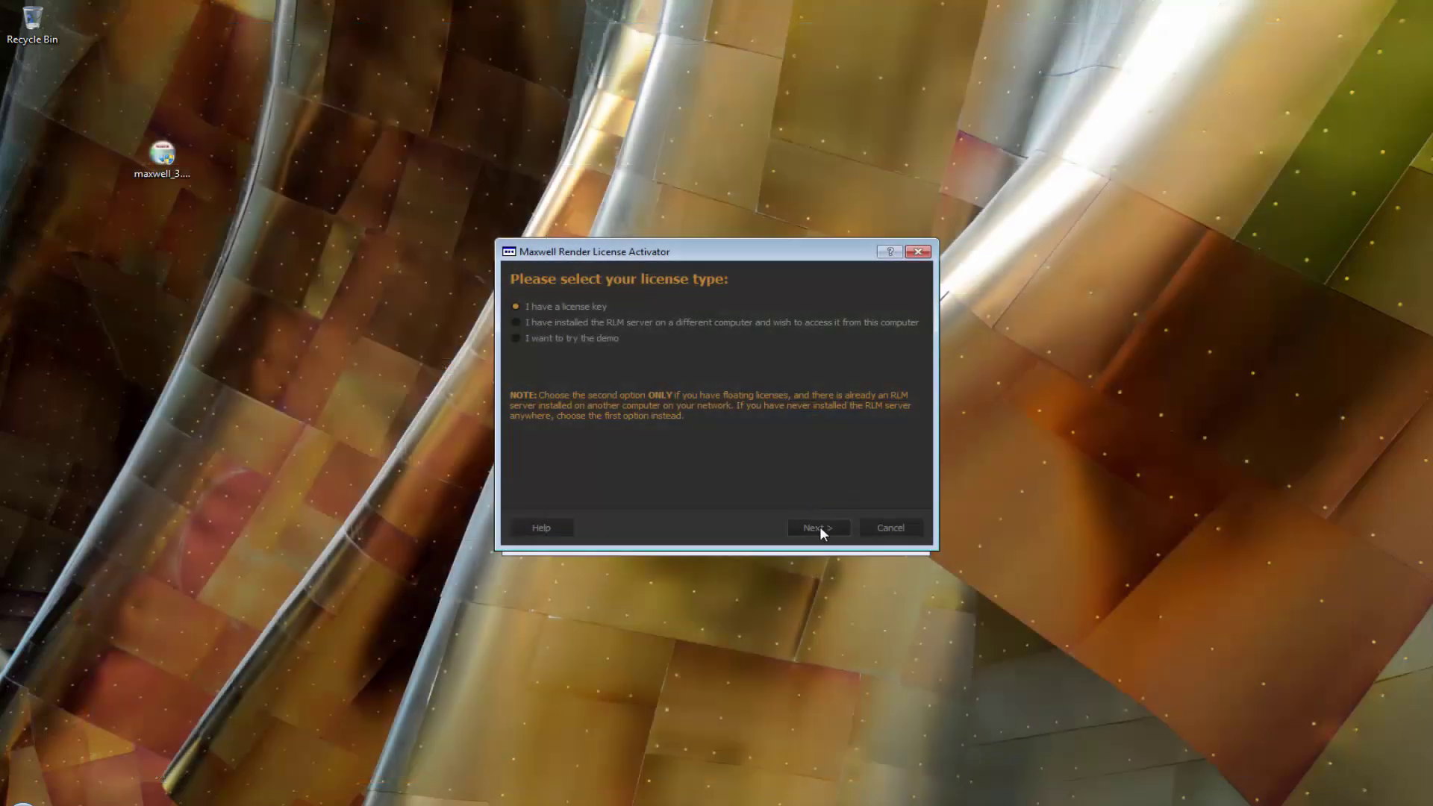
# Activate the license key on this computer with the gateway email, password and activation key
pyautogui.click(819, 530)
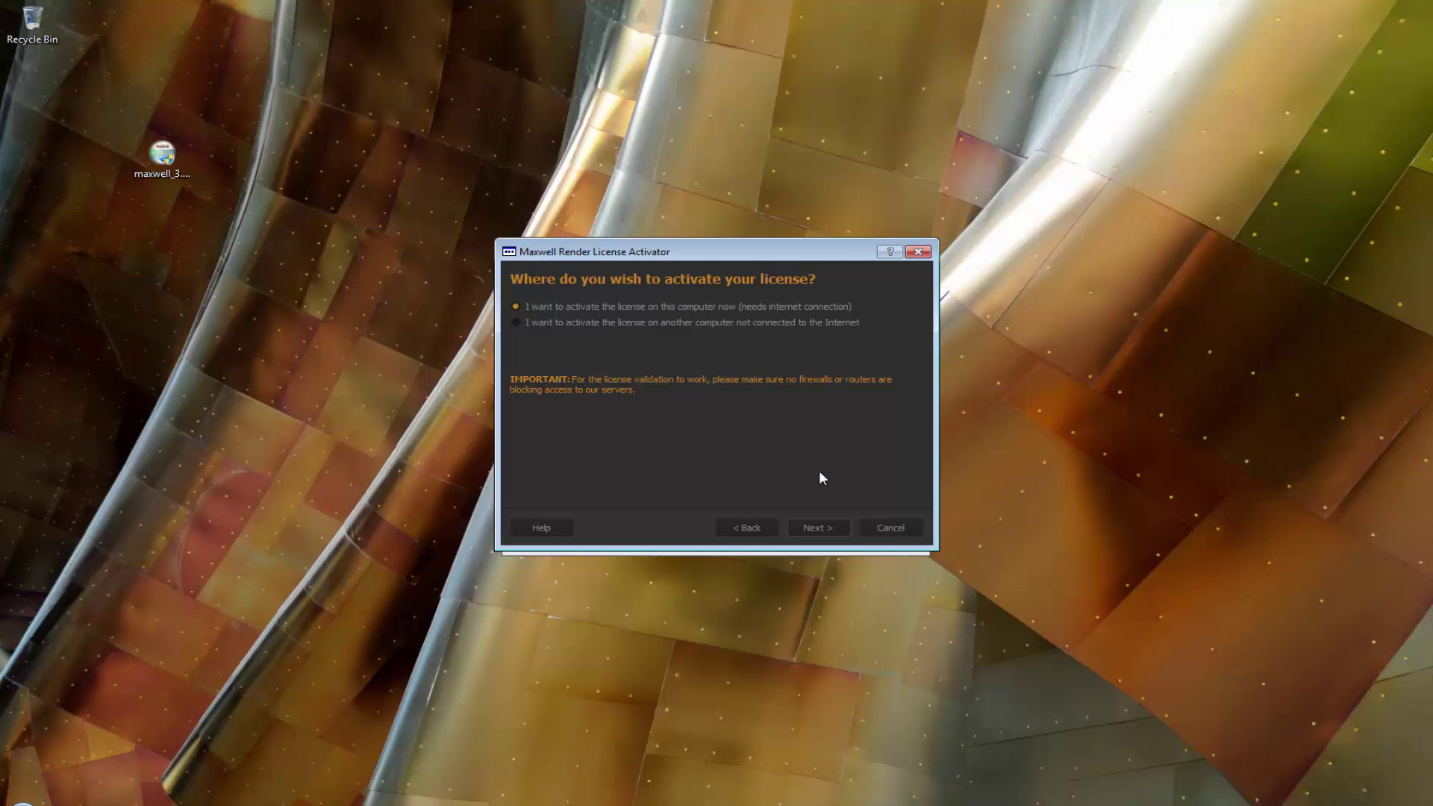
pyautogui.click(816, 529)
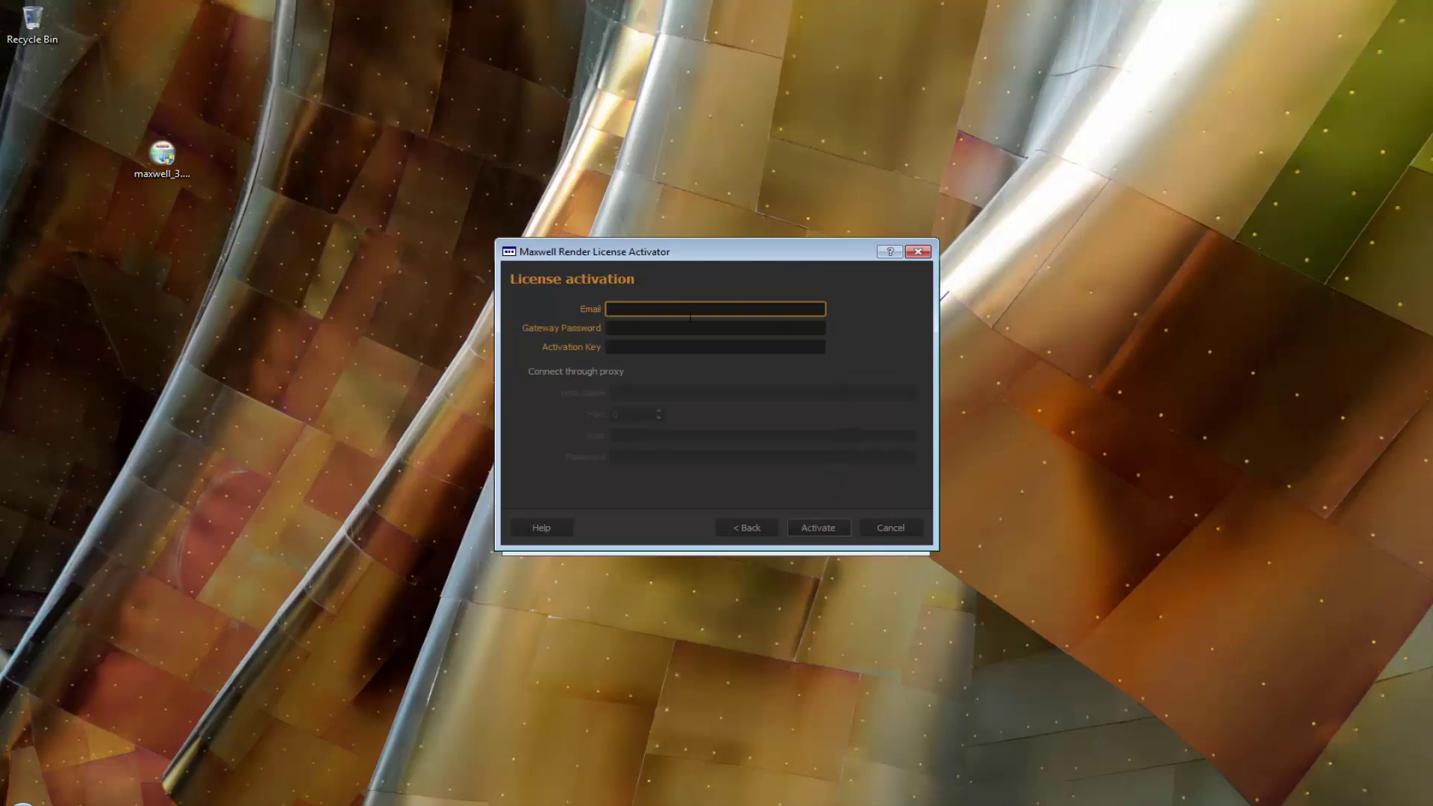
pyautogui.click(667, 326)
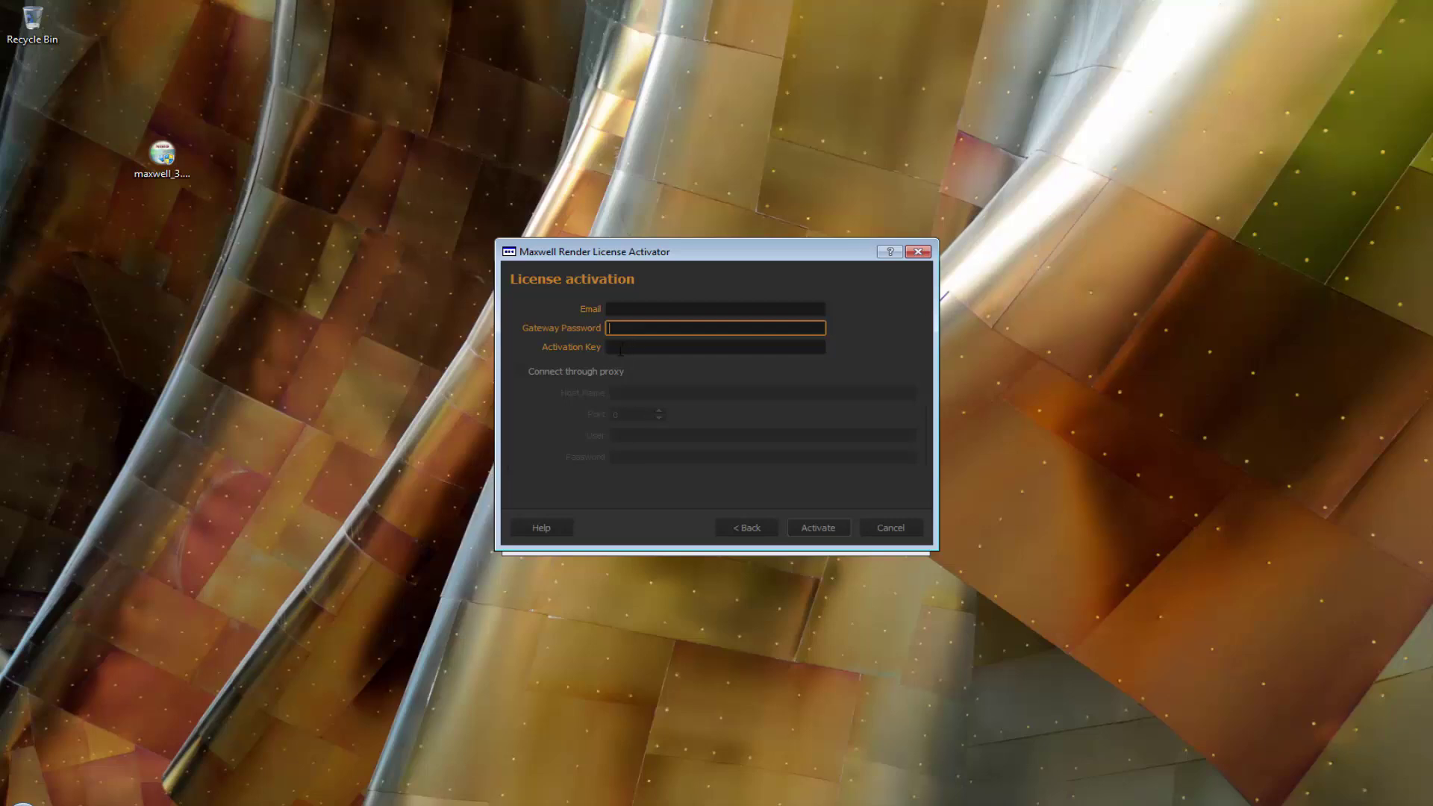
pyautogui.click(620, 348)
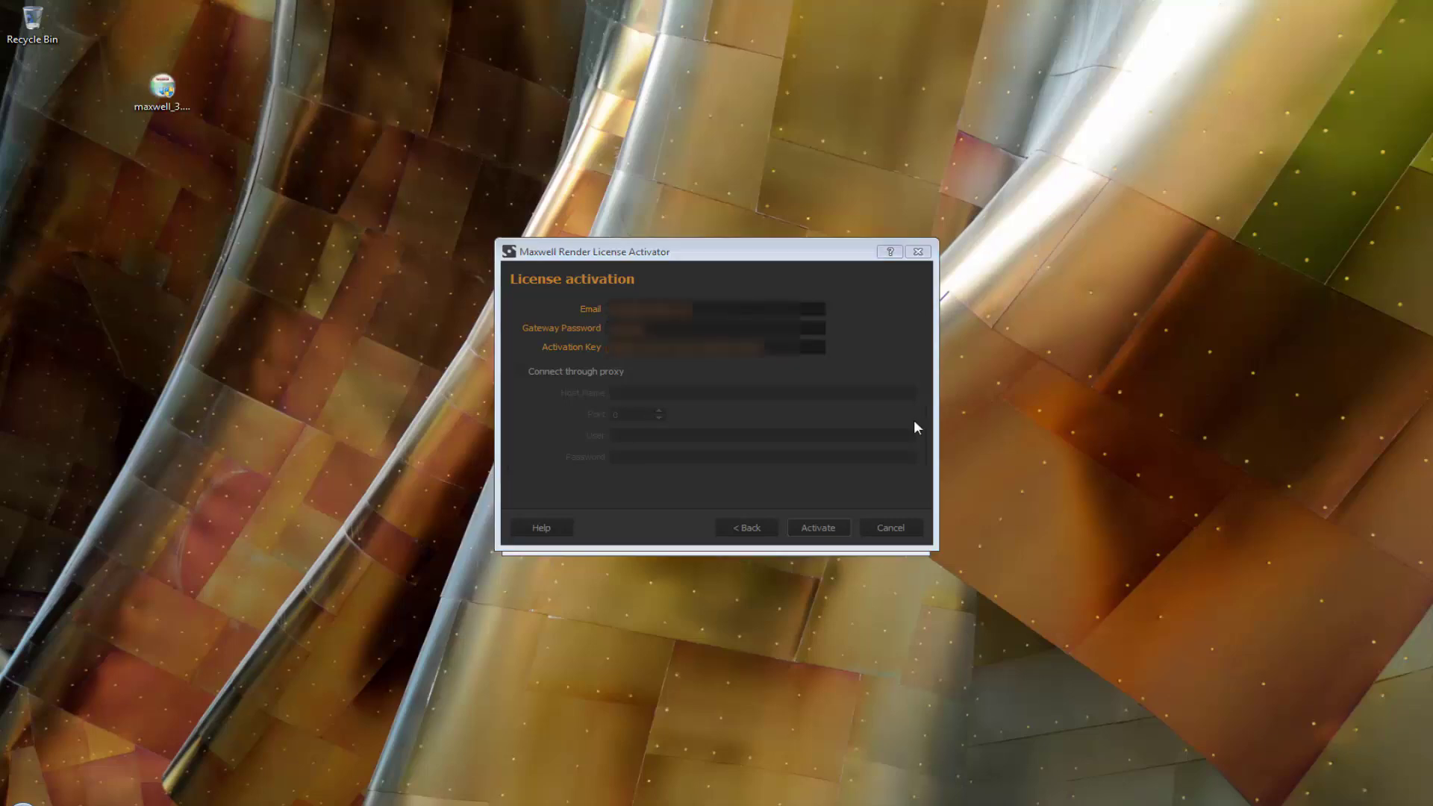
pyautogui.click(815, 528)
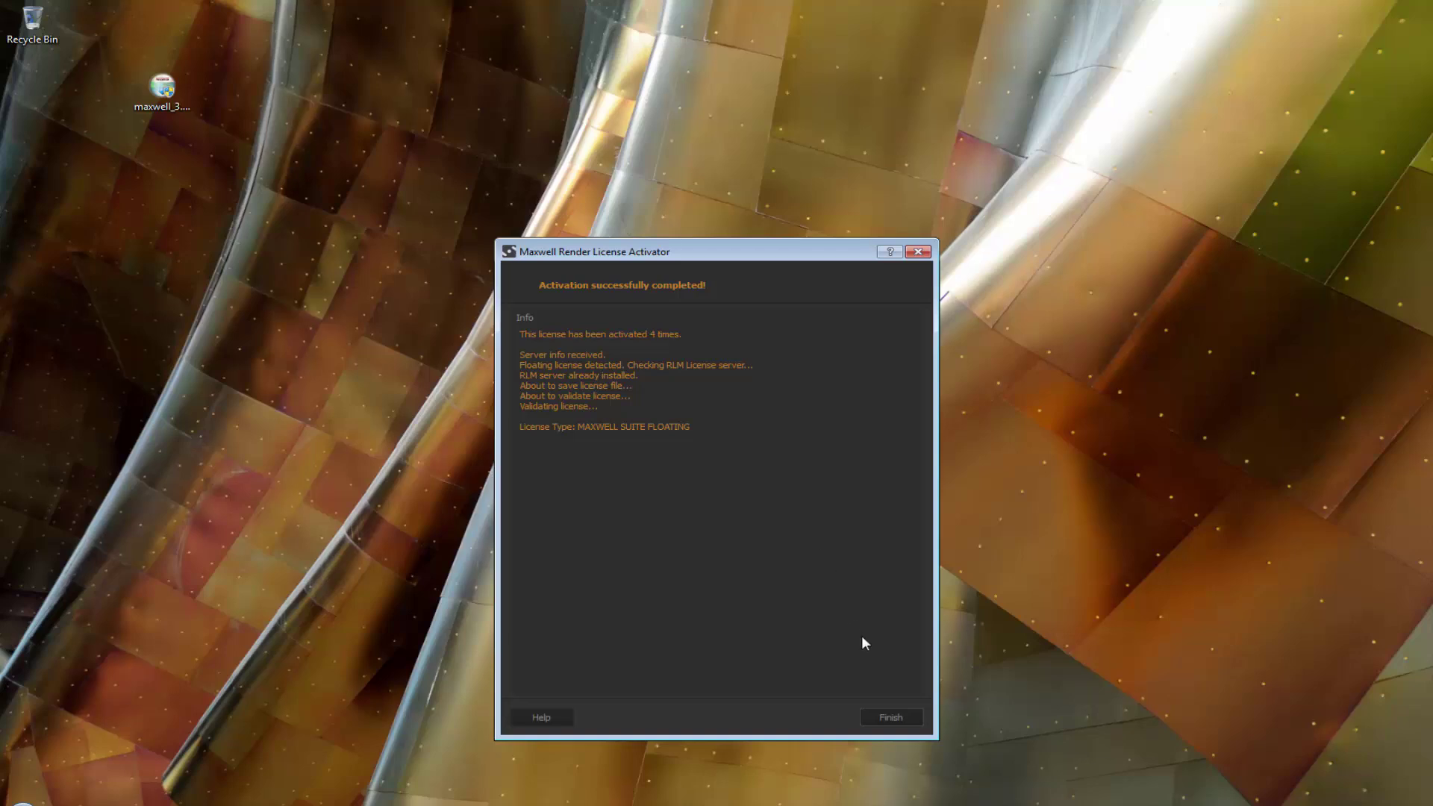
pyautogui.click(895, 716)
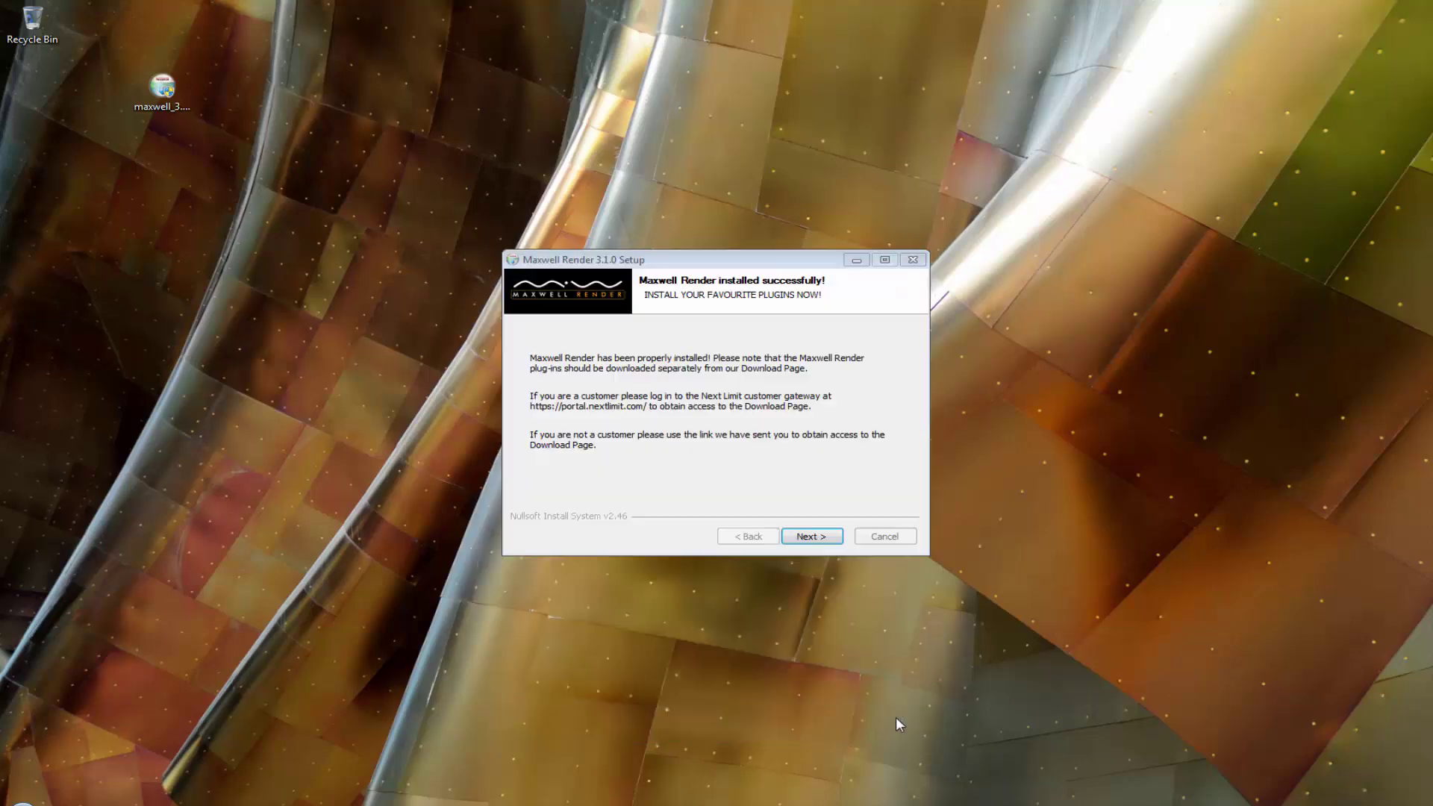
# Pass the 'installed successfully' page and finish the setup wizard
pyautogui.click(821, 548)
pyautogui.click(814, 536)
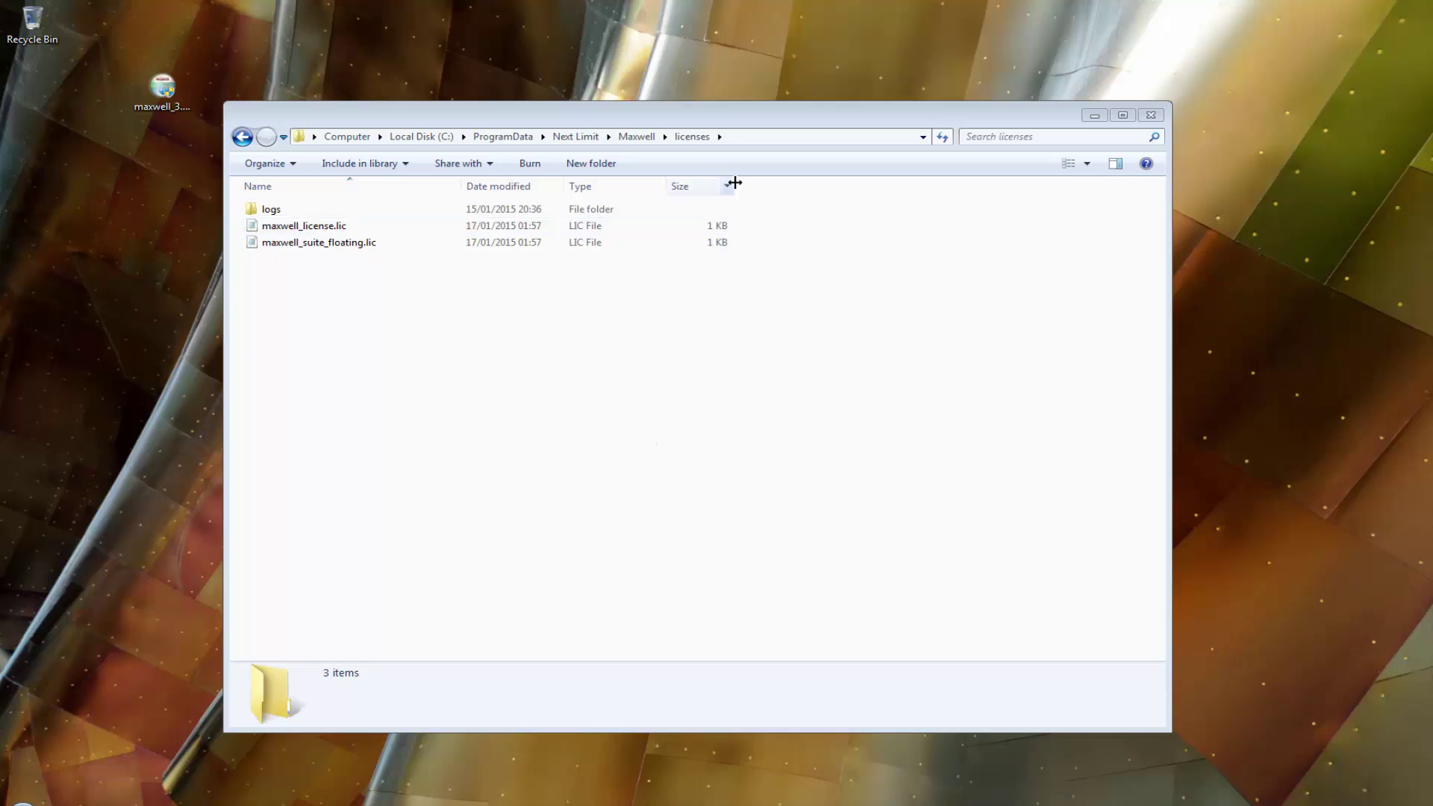
# Open C:\ProgramData\Next Limit\Maxwell\licenses and inspect maxwell_suite_floating.lic and maxwell_license.lic
pyautogui.click(764, 139)
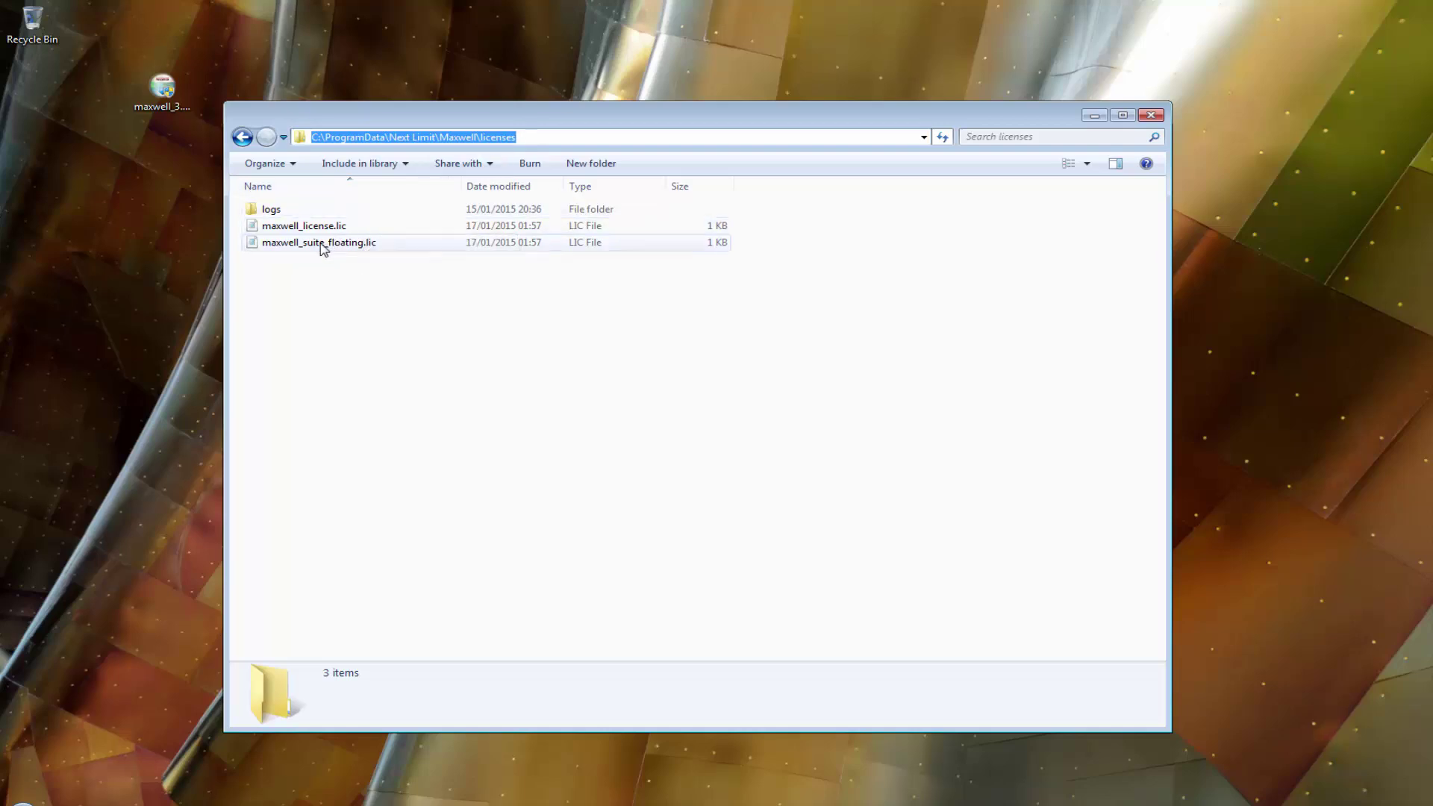
pyautogui.click(379, 249)
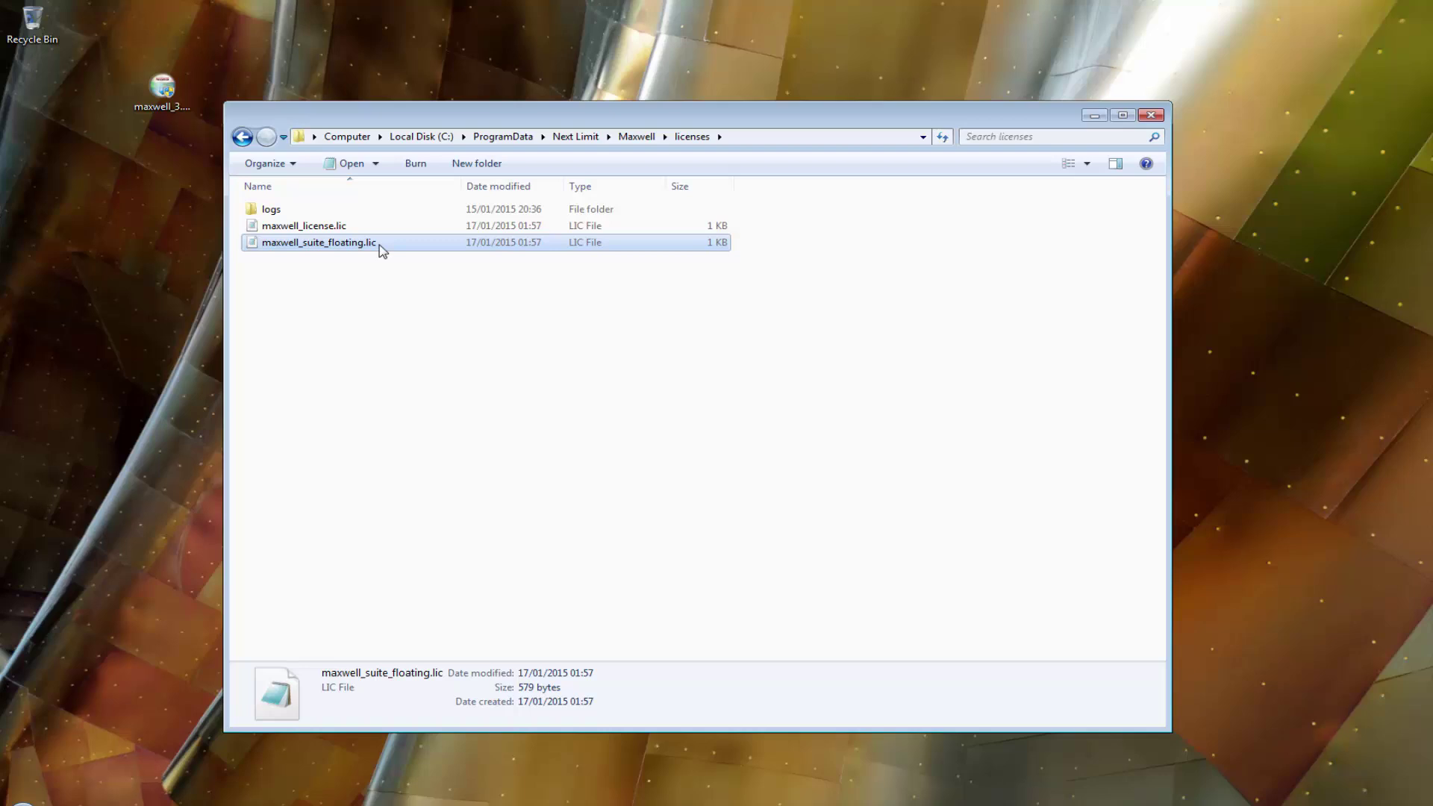
pyautogui.click(383, 231)
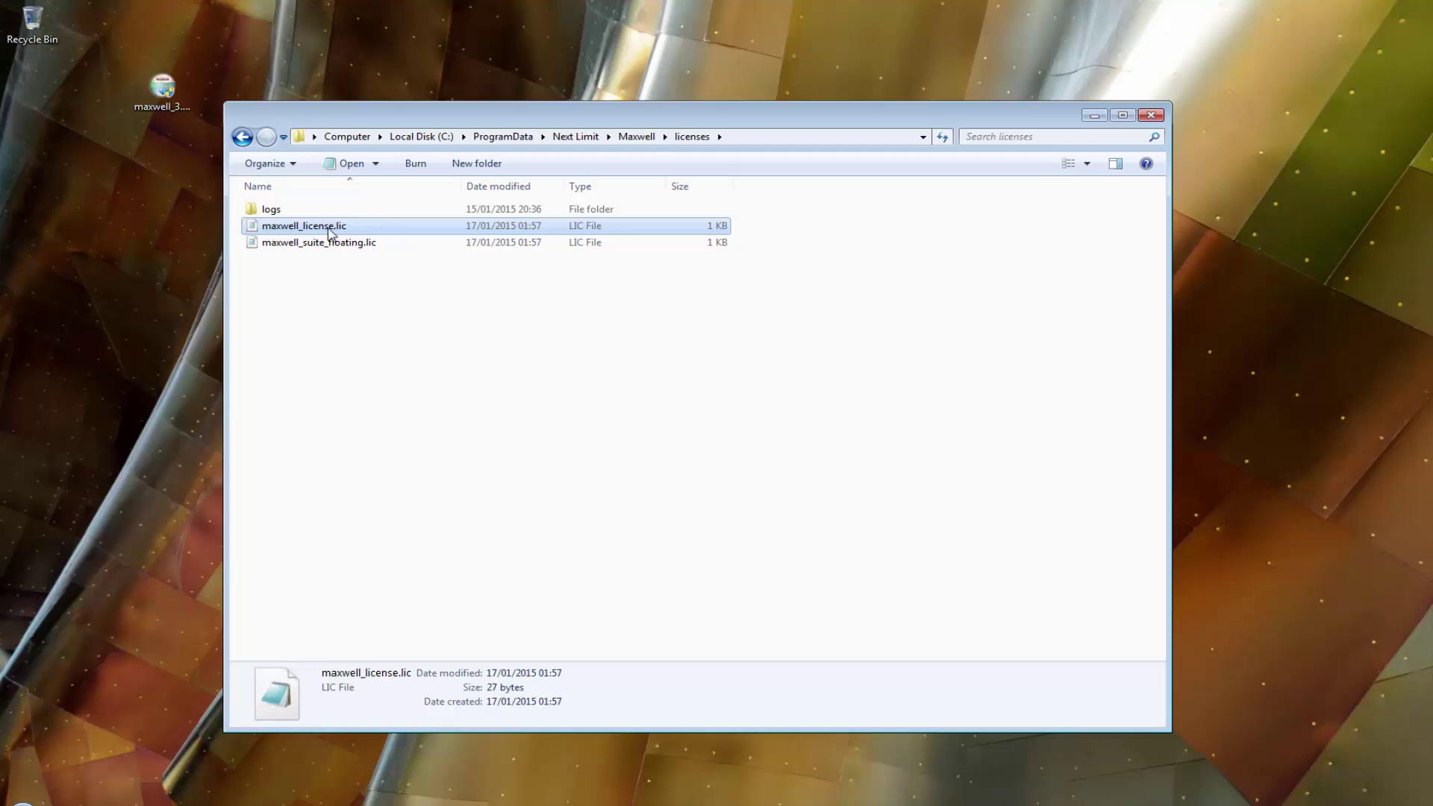
# Open maxwell_license.lic in Notepad and highlight the host 'localhost' and port '5053'
pyautogui.doubleClick(256, 230)
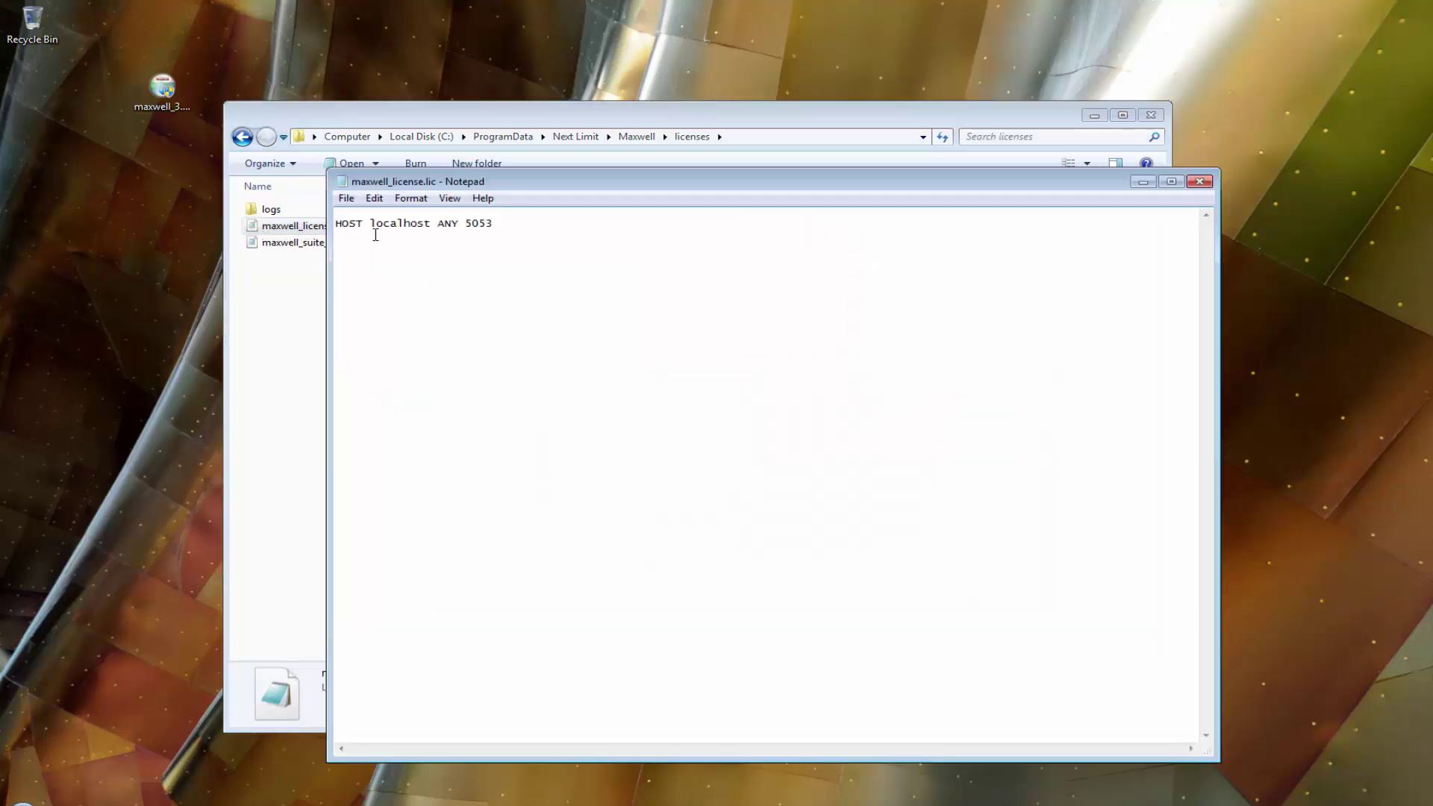
pyautogui.moveTo(336, 223); pyautogui.dragTo(513, 227)
pyautogui.click(513, 228)
pyautogui.moveTo(369, 225); pyautogui.dragTo(431, 227)
pyautogui.click(468, 224)
pyautogui.moveTo(467, 224); pyautogui.dragTo(492, 224)
pyautogui.click(523, 229)
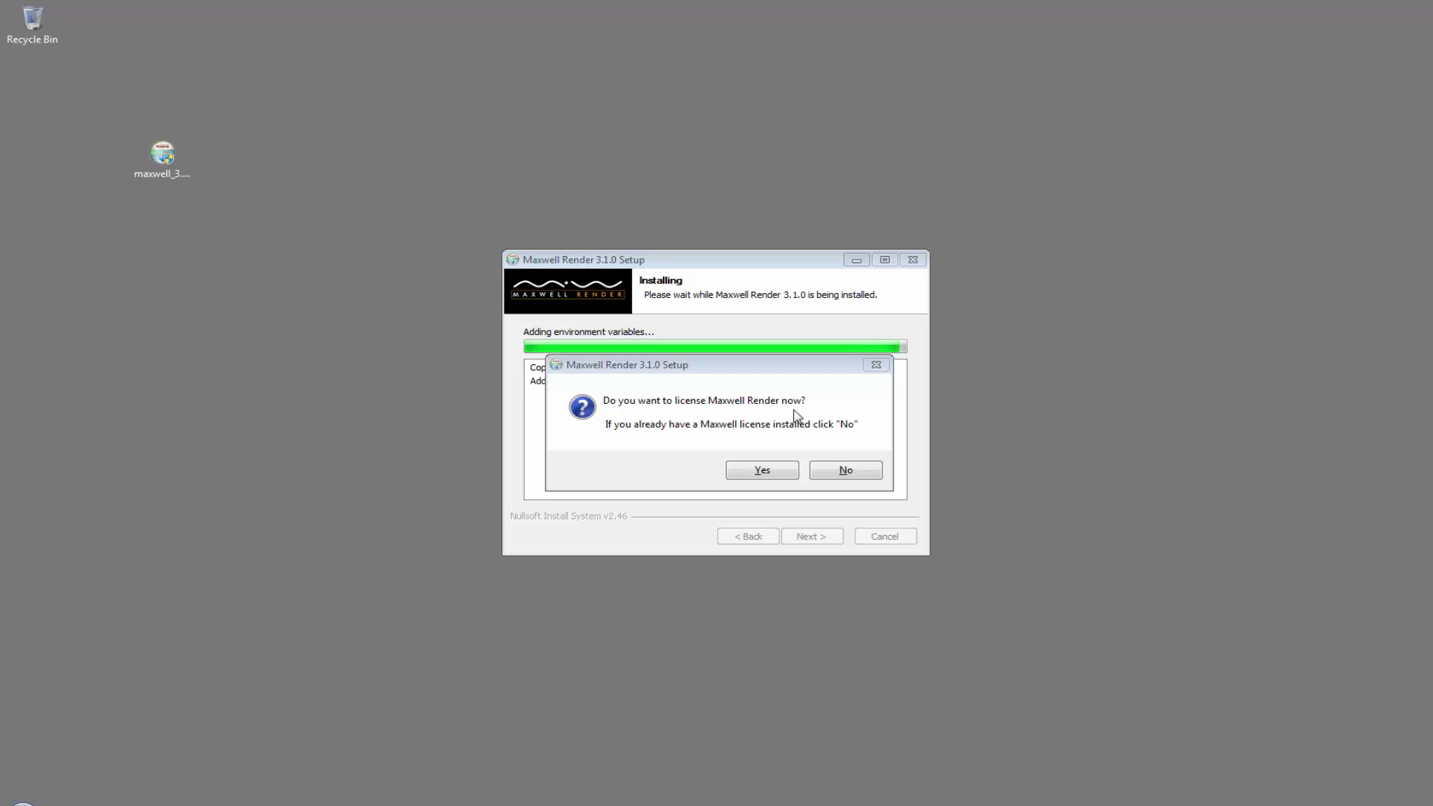
# License Maxwell now through the RLM server on another computer, entering its server name
pyautogui.click(773, 471)
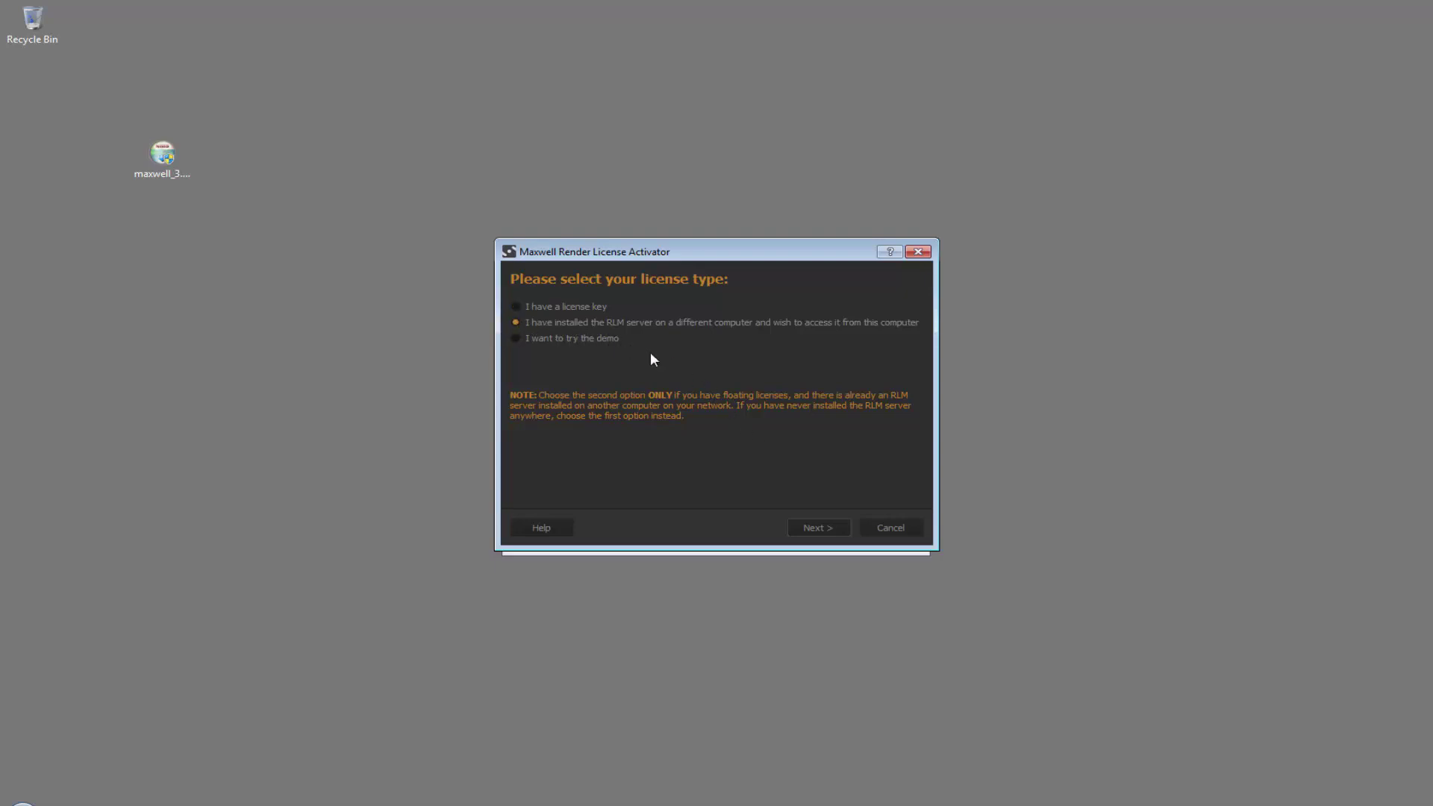
pyautogui.click(822, 526)
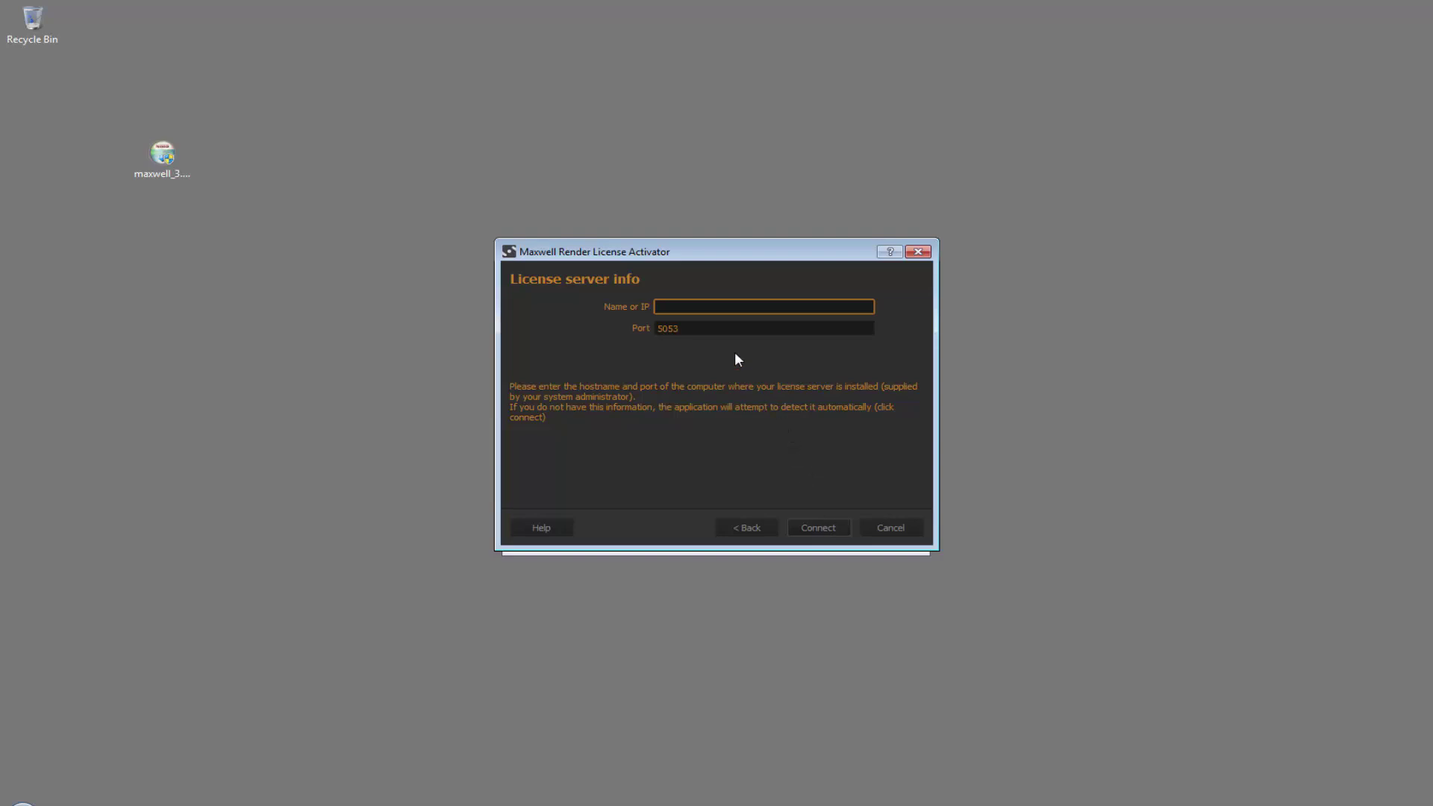
pyautogui.hotkey('ctrl', 'v')
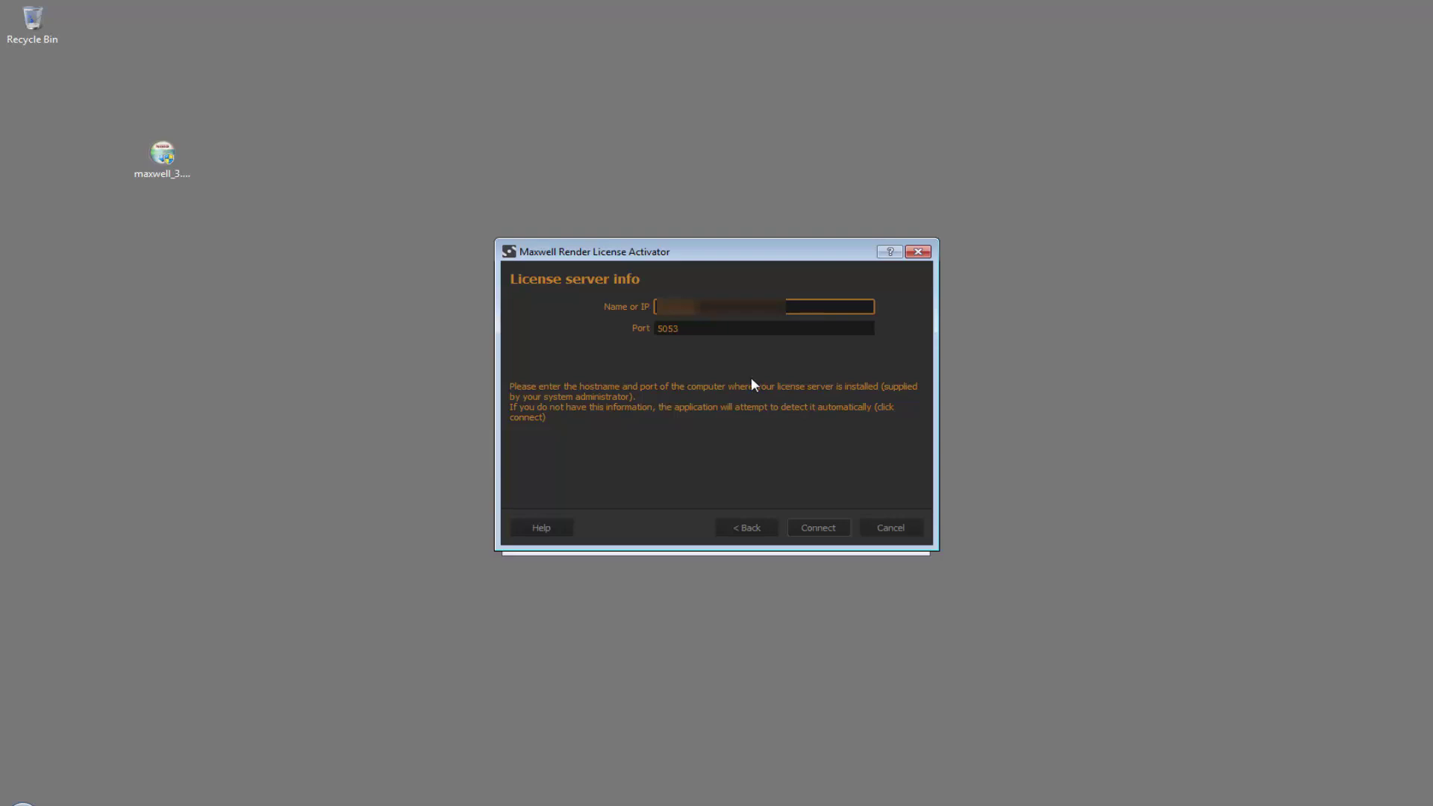
pyautogui.click(816, 528)
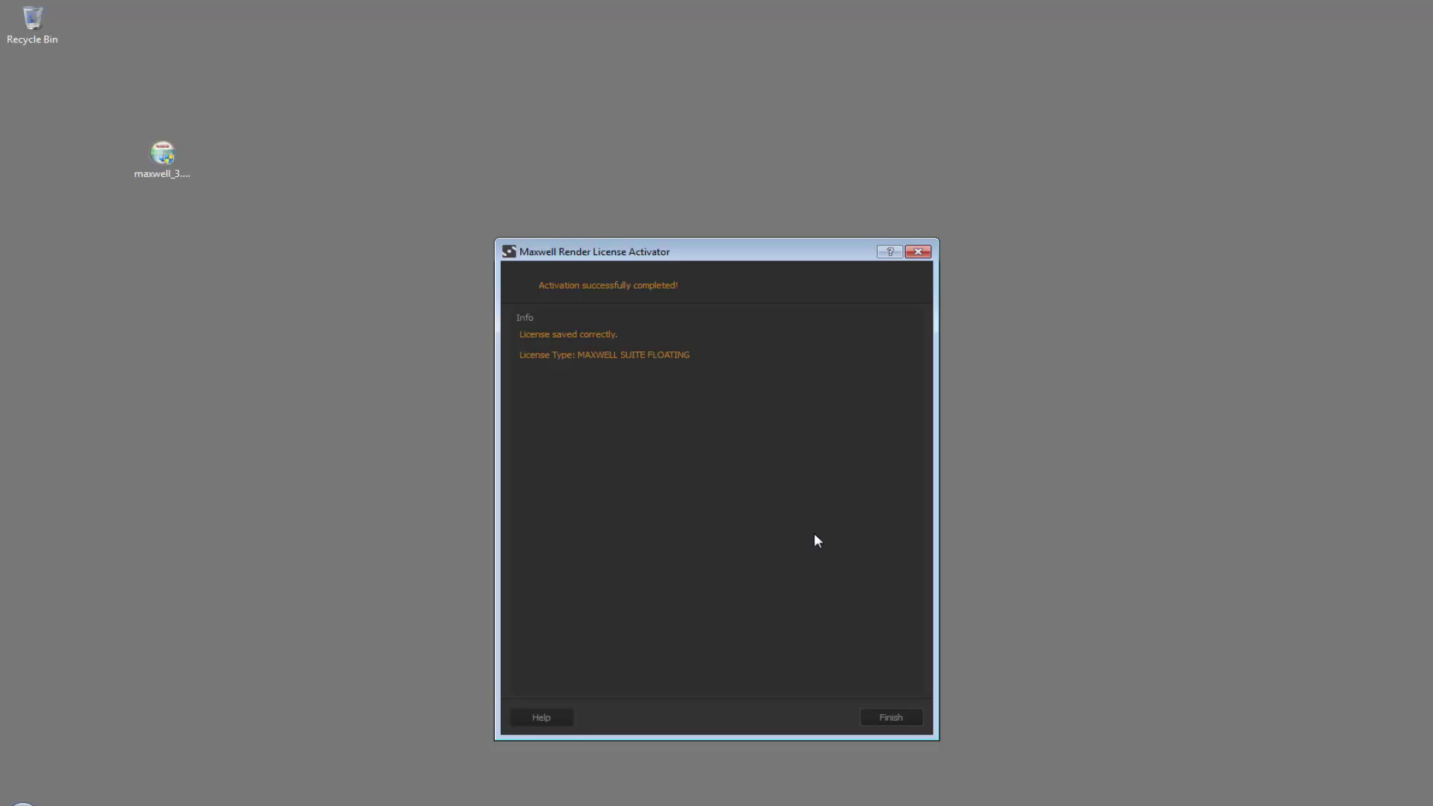
# Close the activator after successful activation and finish the setup wizard
pyautogui.click(894, 718)
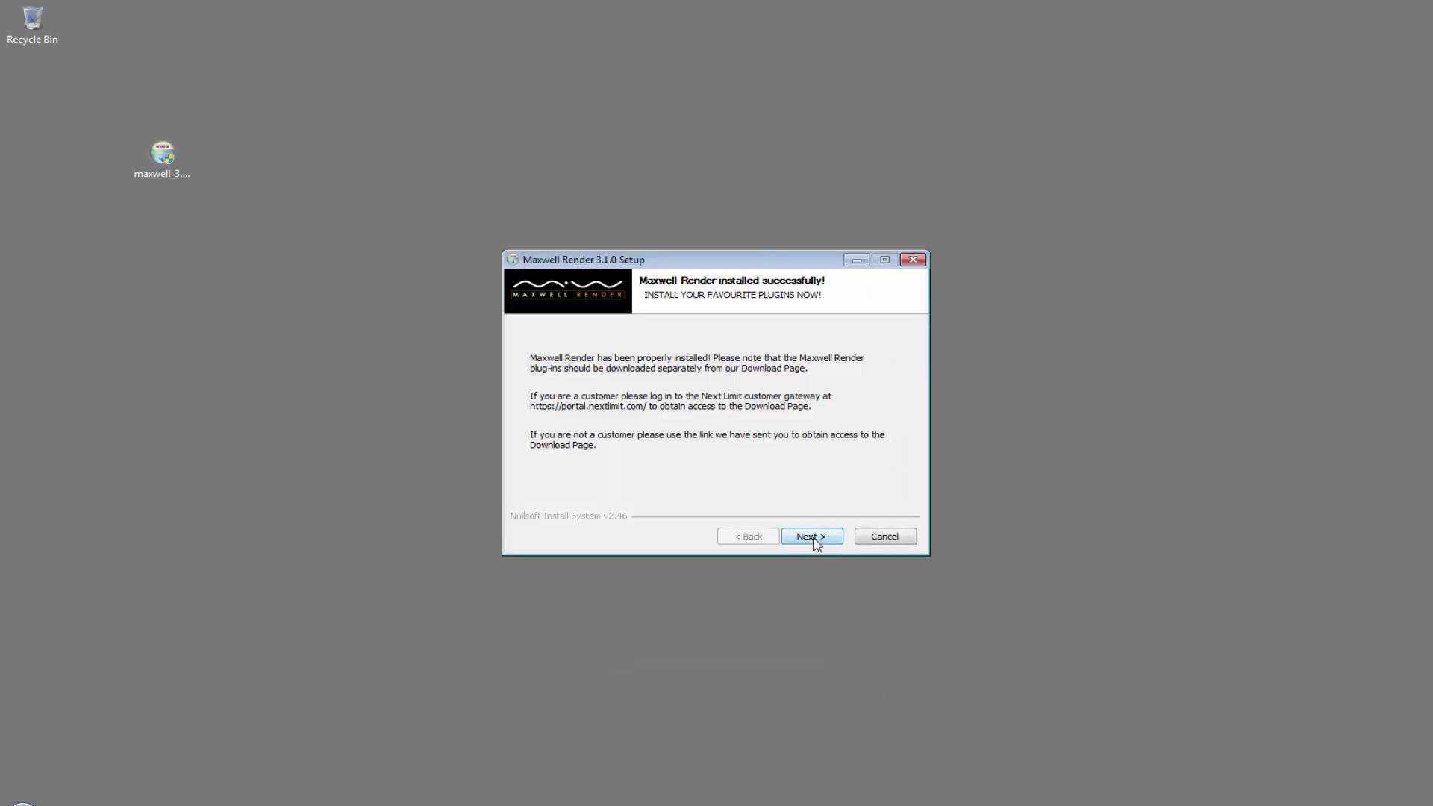
pyautogui.click(815, 537)
pyautogui.click(812, 536)
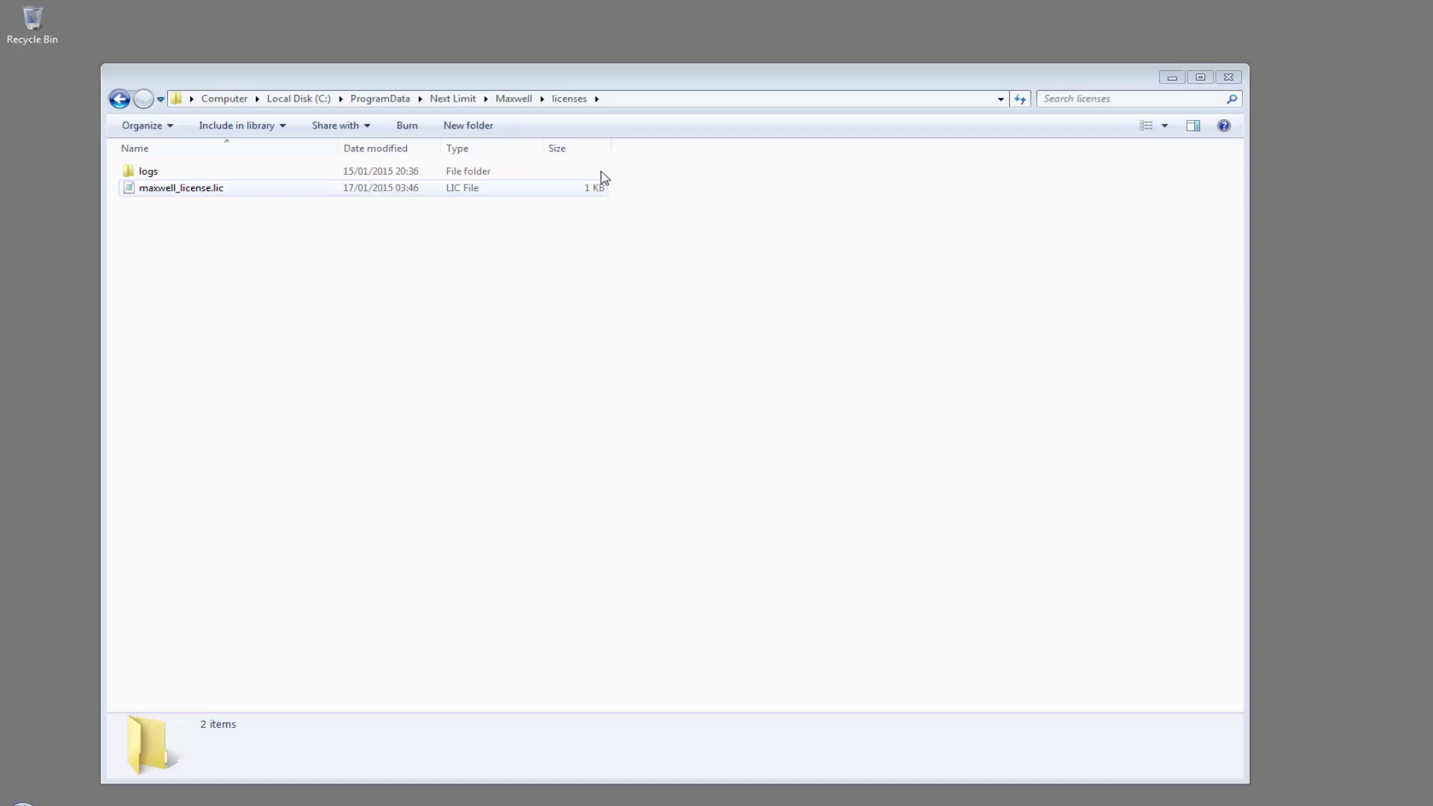
# Show the full path C:\ProgramData\Next Limit\Maxwell\licenses in the Explorer address bar
pyautogui.click(664, 104)
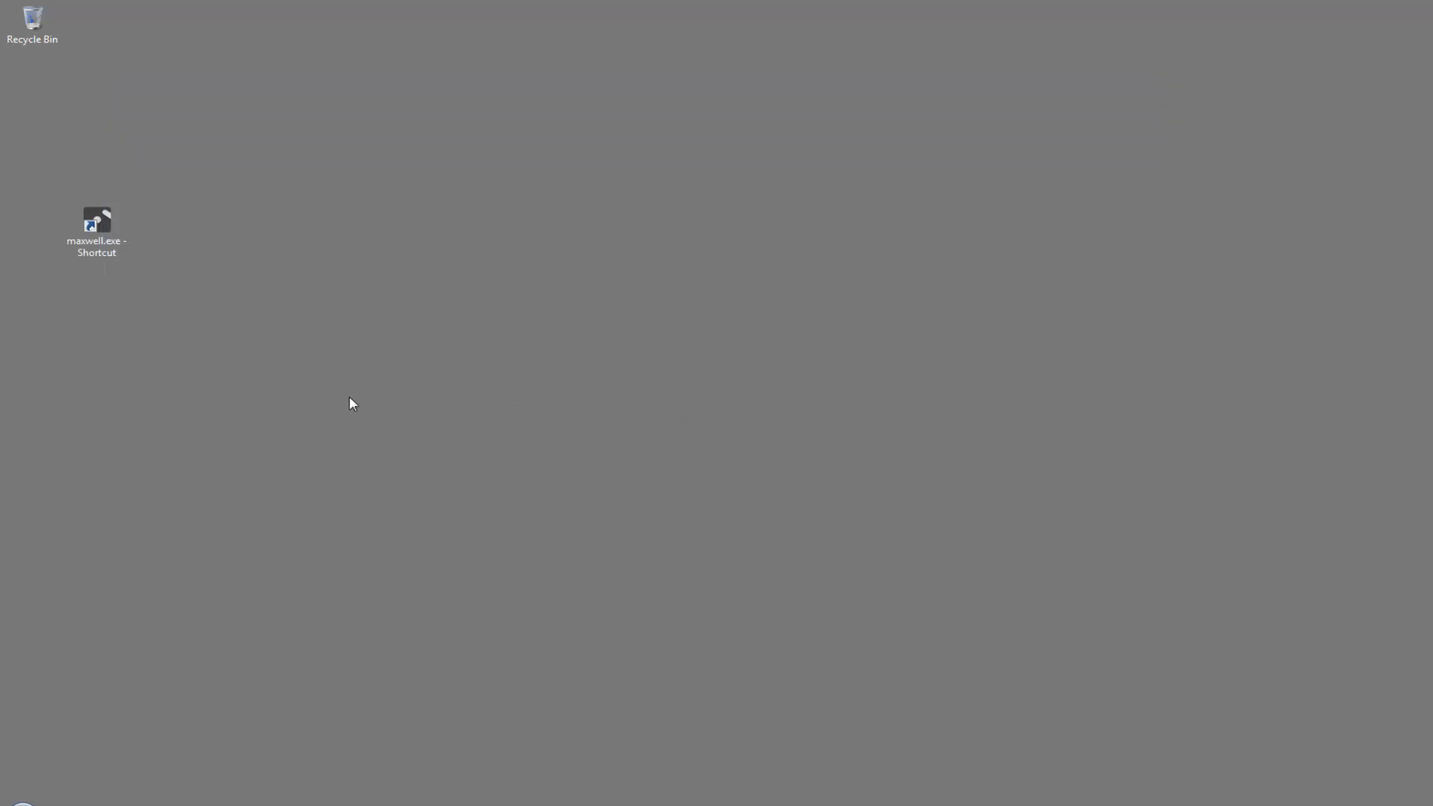
# Launch Maxwell Render and check the console's LICENSE INFO block, then return to Firefox
pyautogui.doubleClick(98, 223)
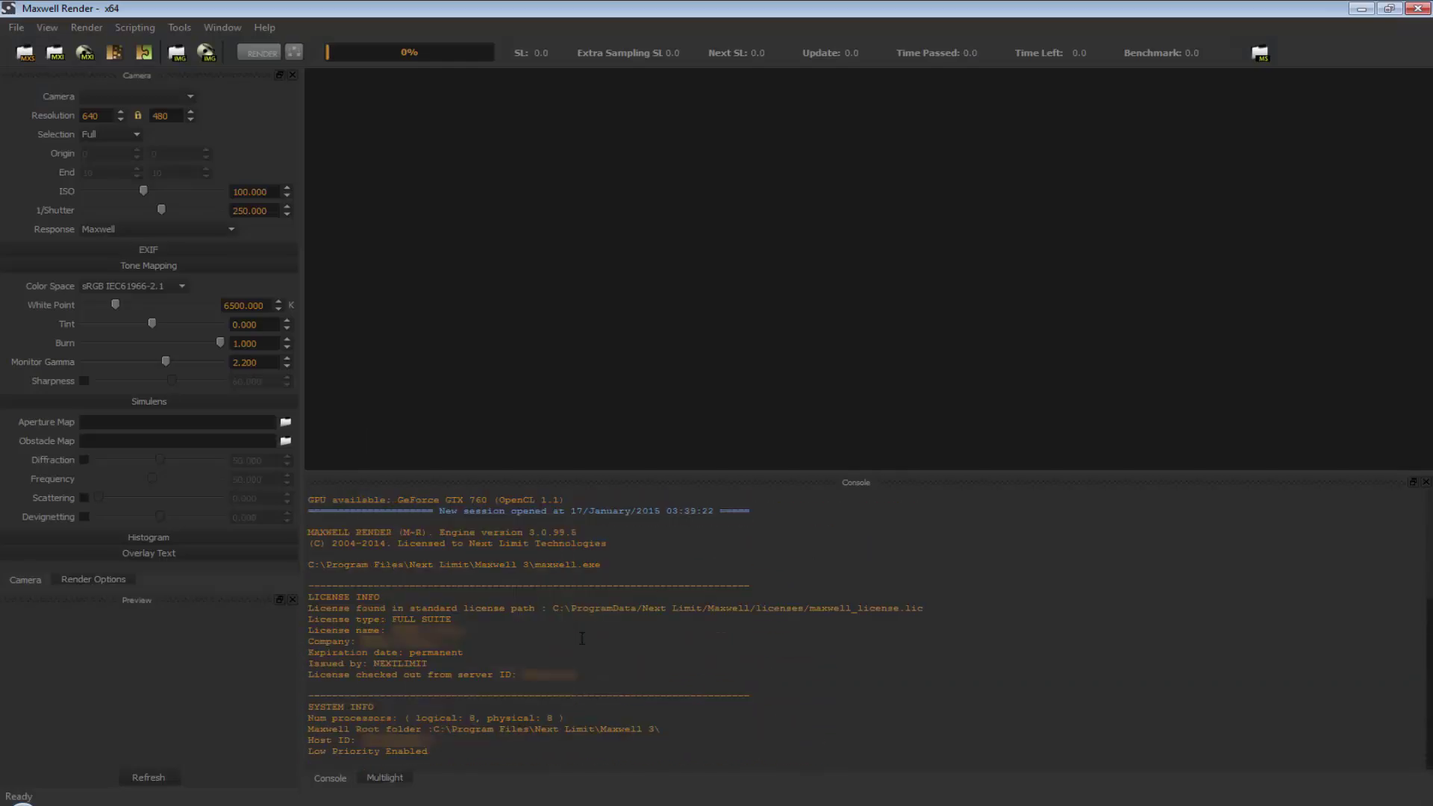
pyautogui.moveTo(607, 679); pyautogui.dragTo(309, 597)
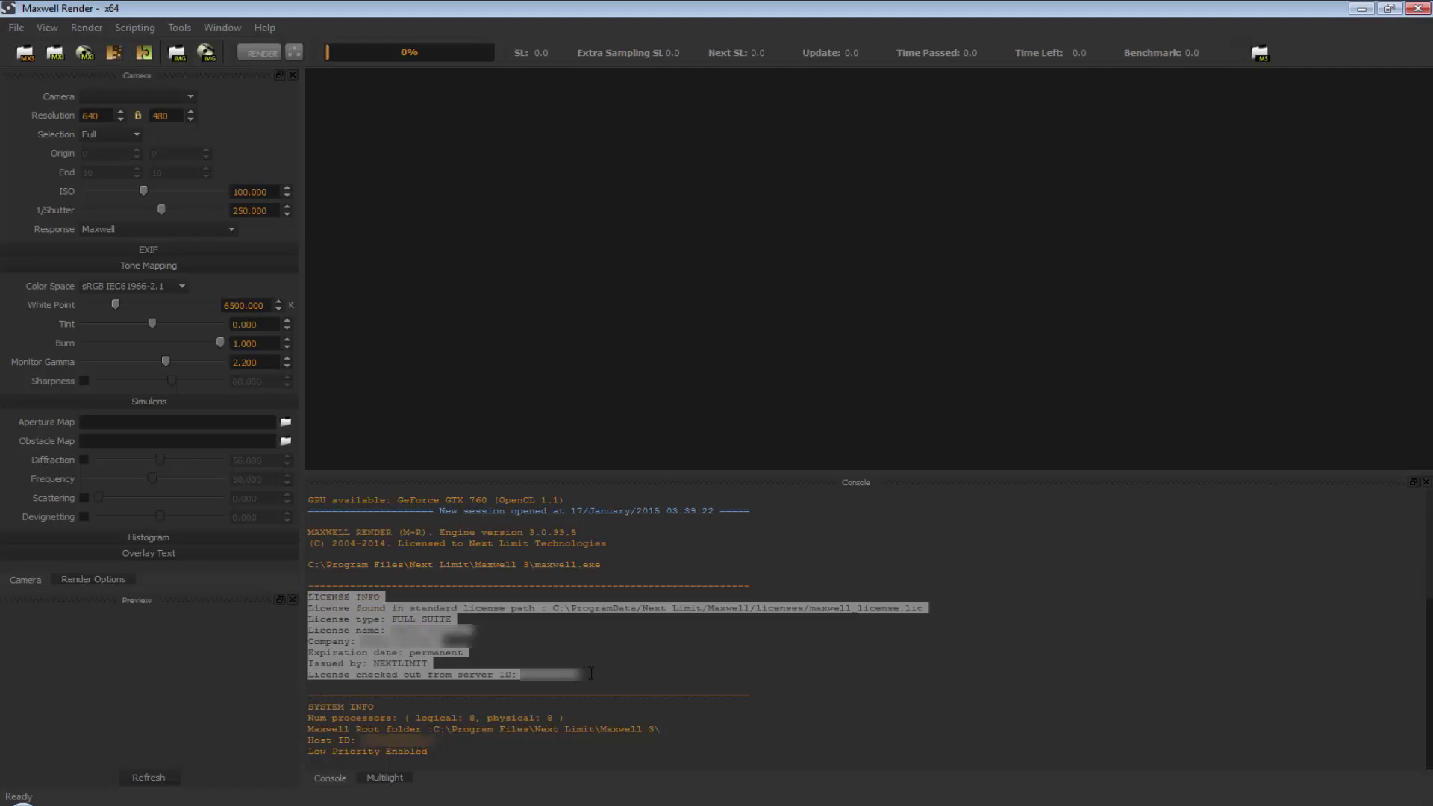
pyautogui.click(590, 674)
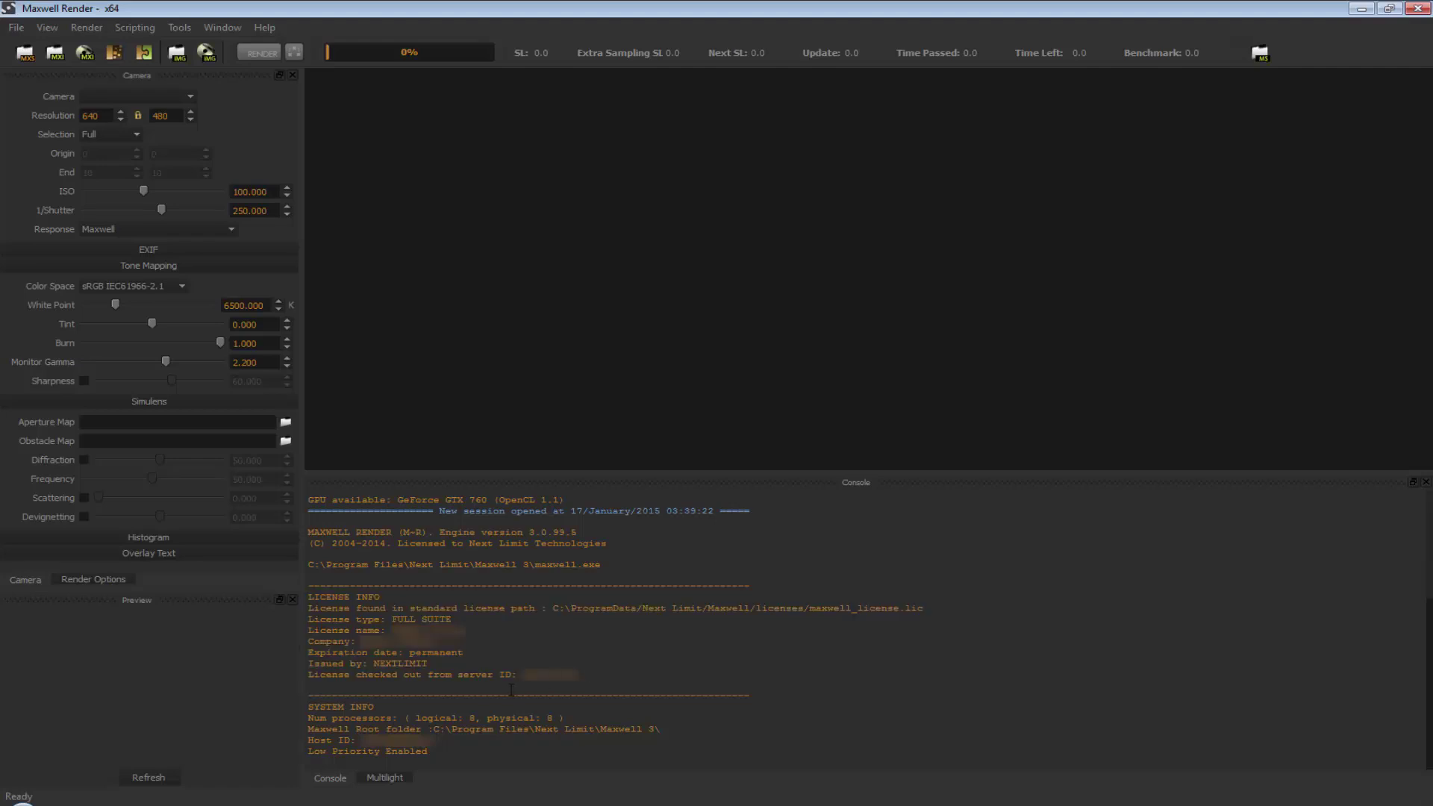
pyautogui.click(170, 803)
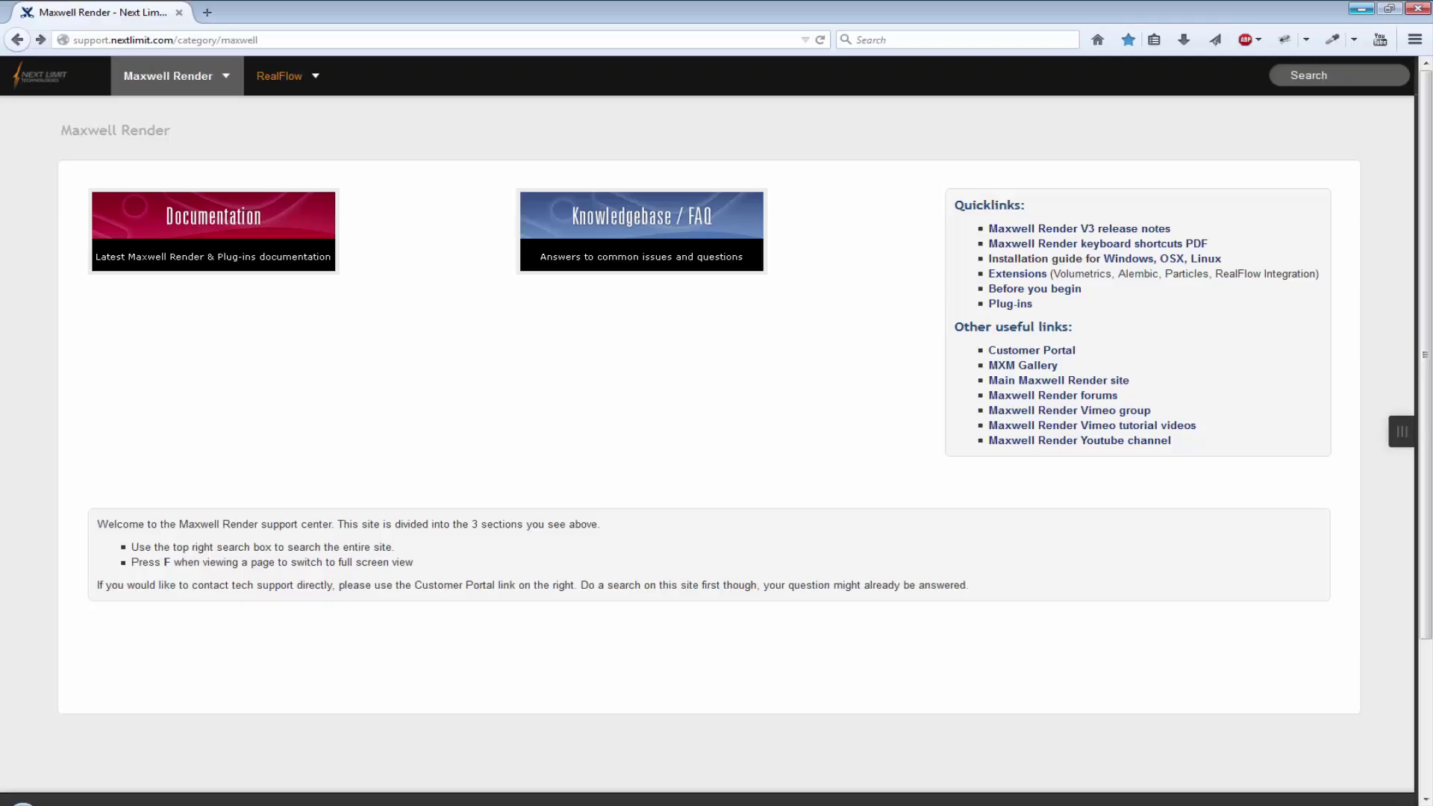
# Read the Connection error! solution on the Maxwell V3 Licensing Troubleshooting page
pyautogui.click(231, 233)
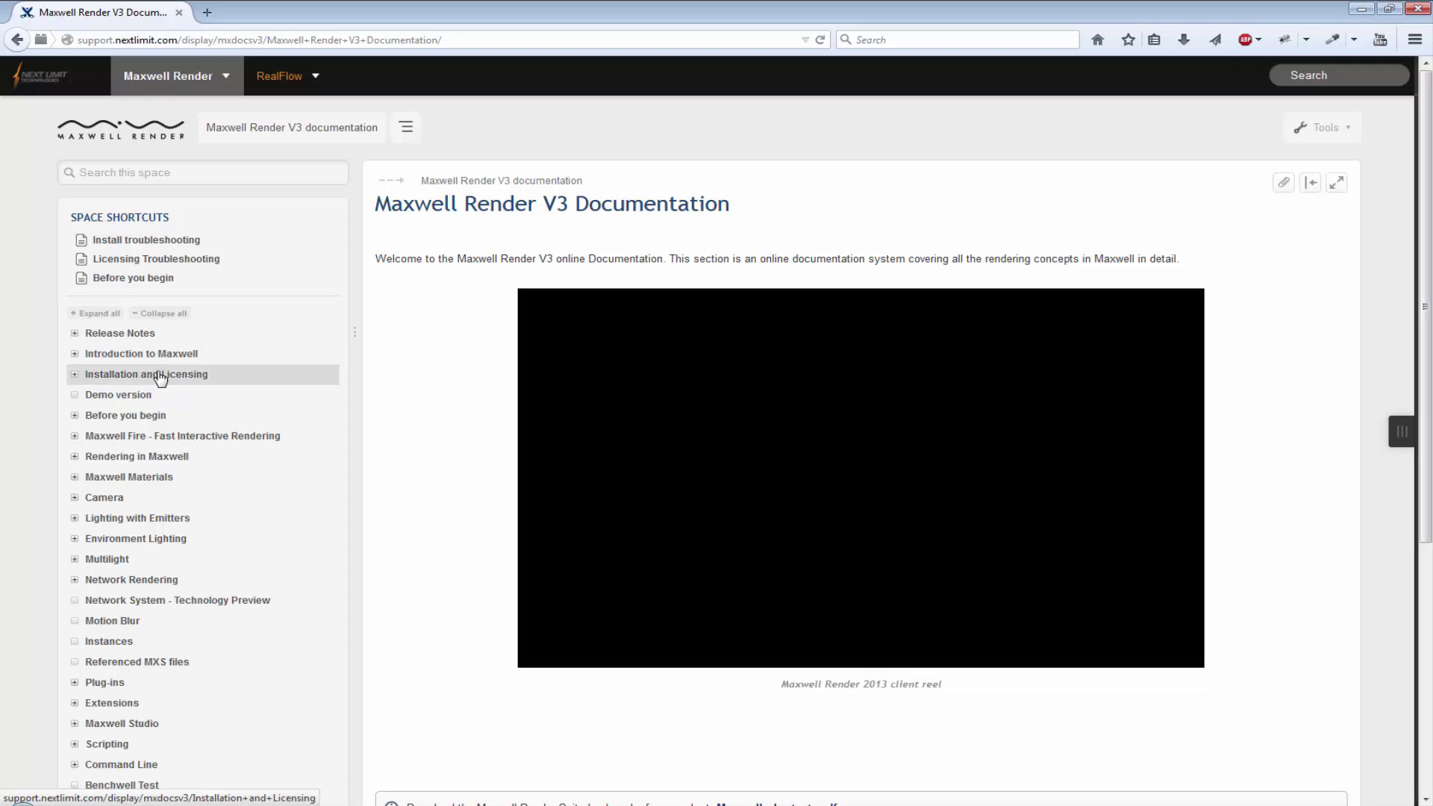
pyautogui.click(161, 378)
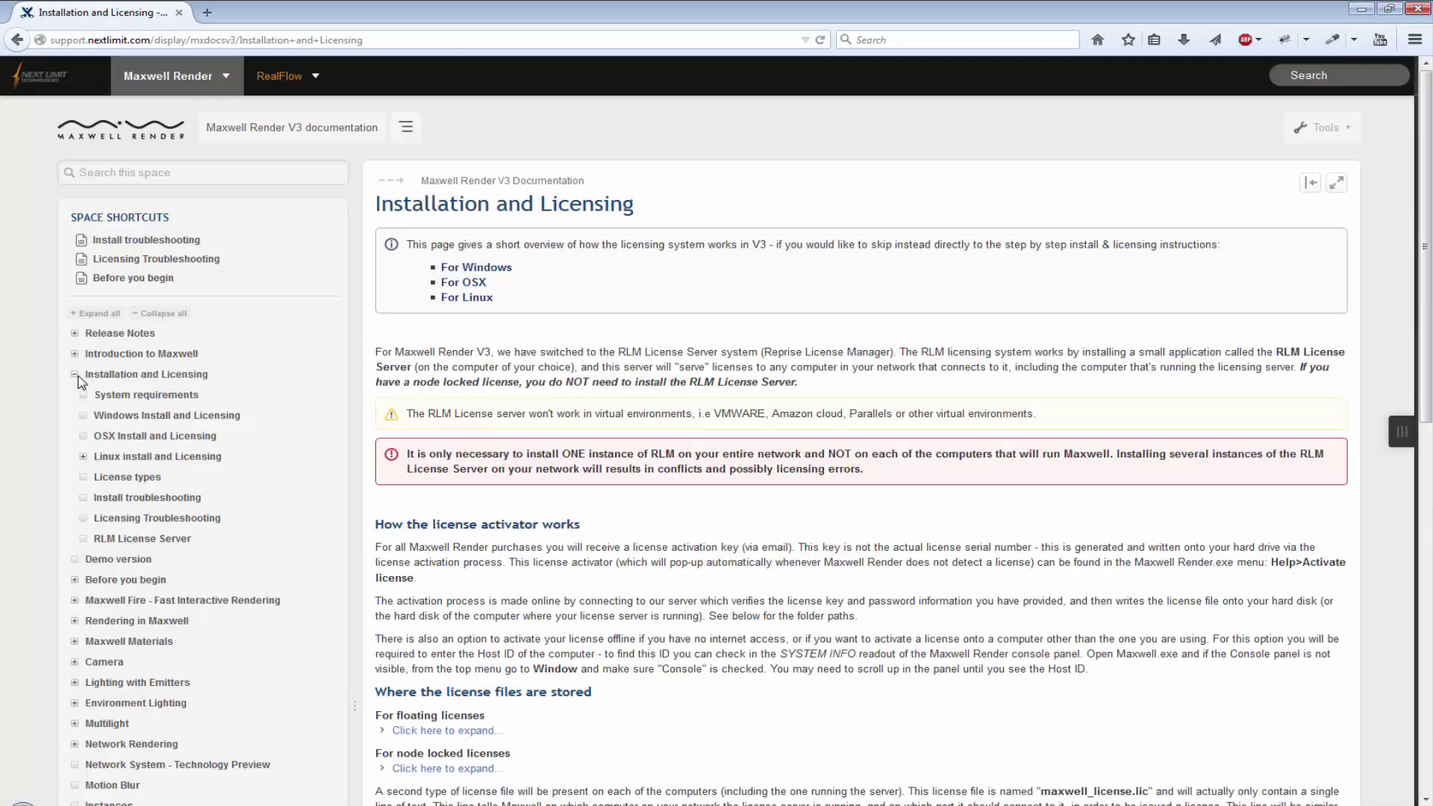
pyautogui.click(139, 520)
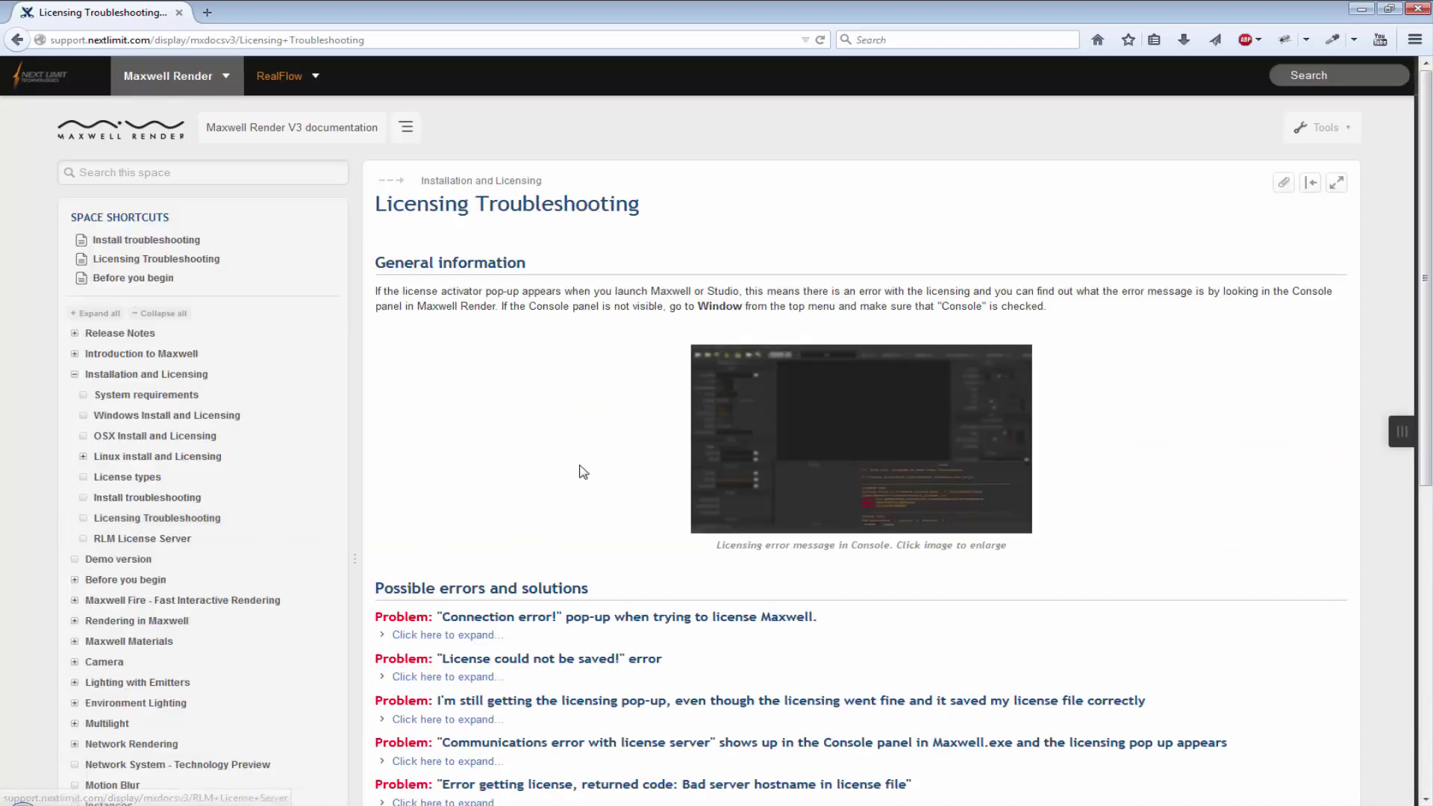
pyautogui.scroll(-4, 583, 472)
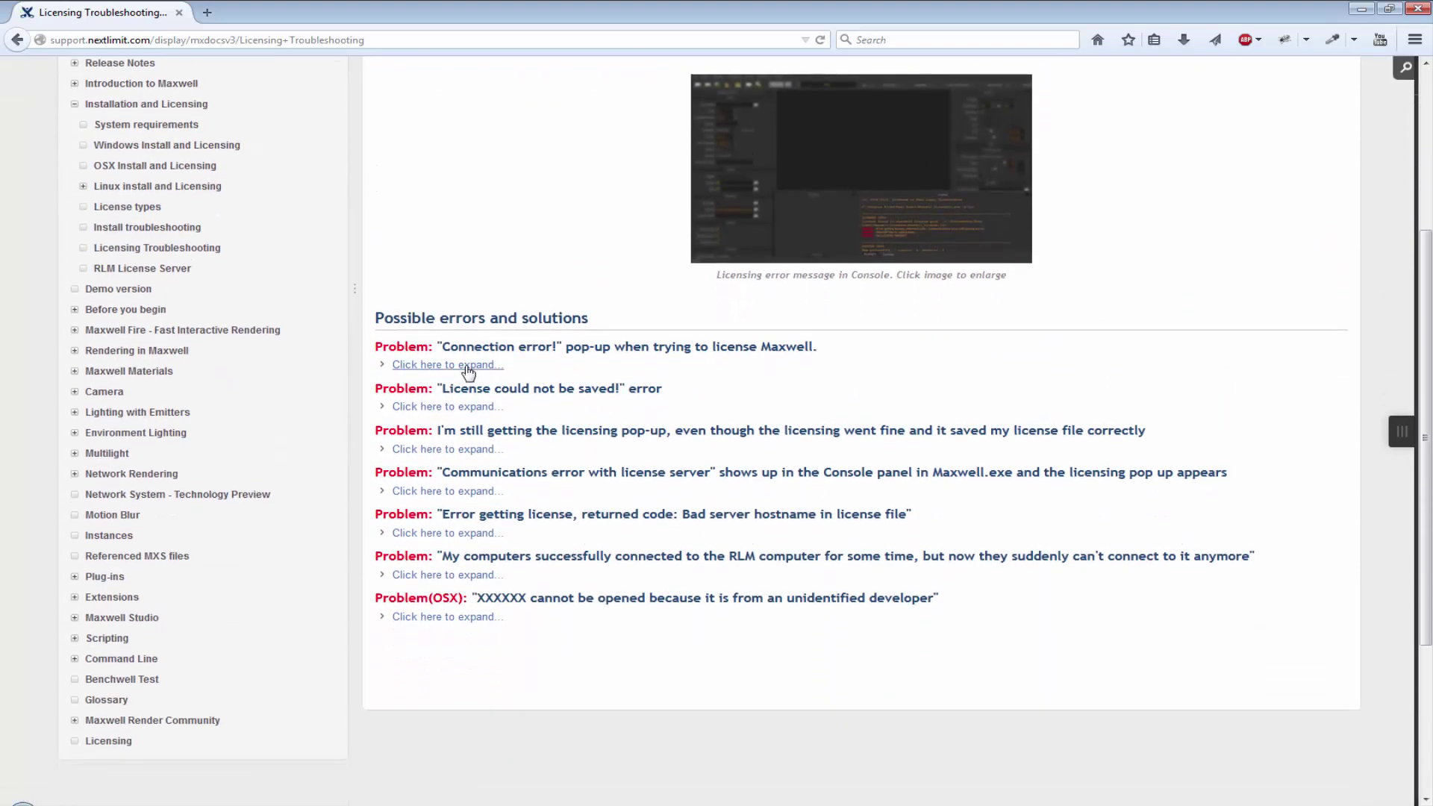
pyautogui.click(468, 365)
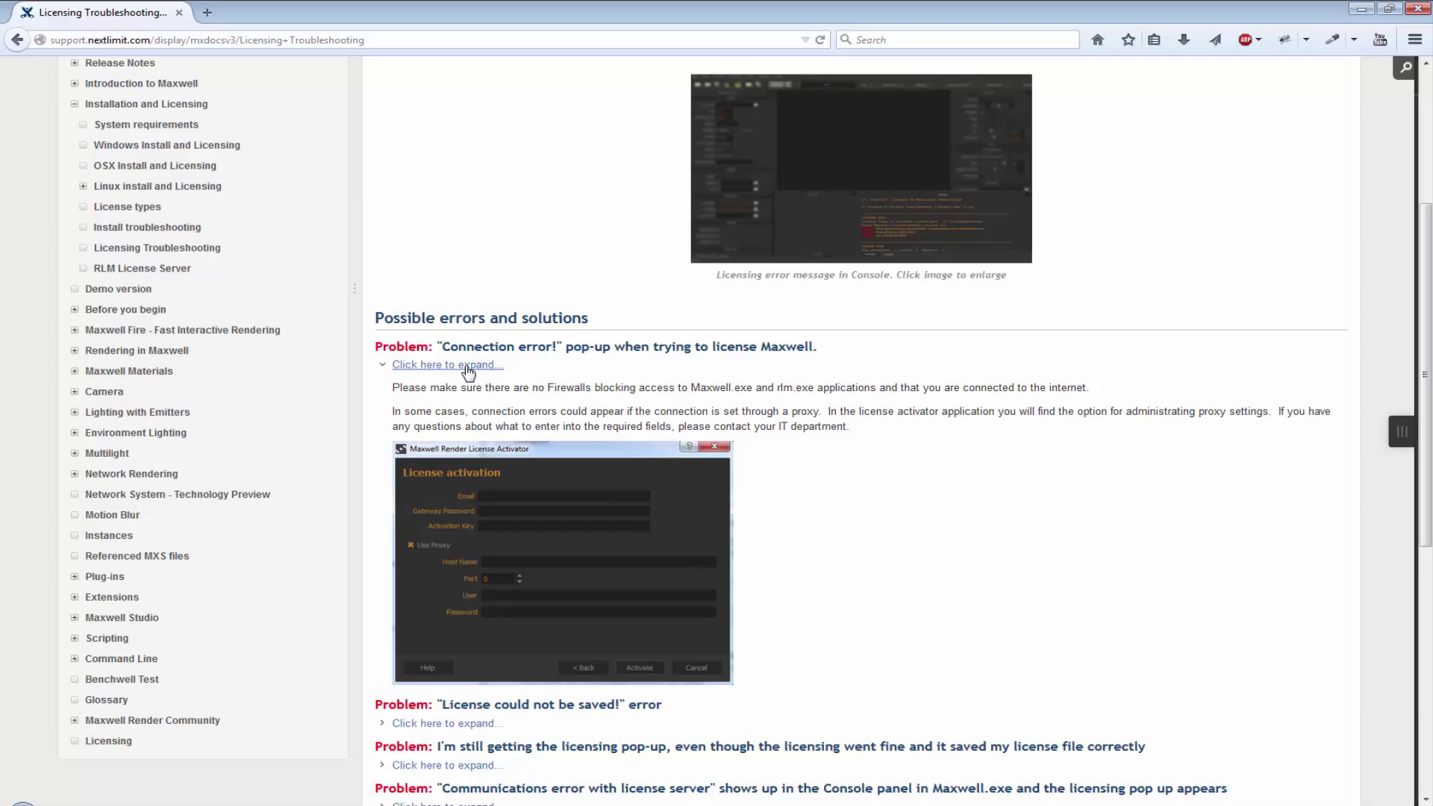
pyautogui.click(468, 366)
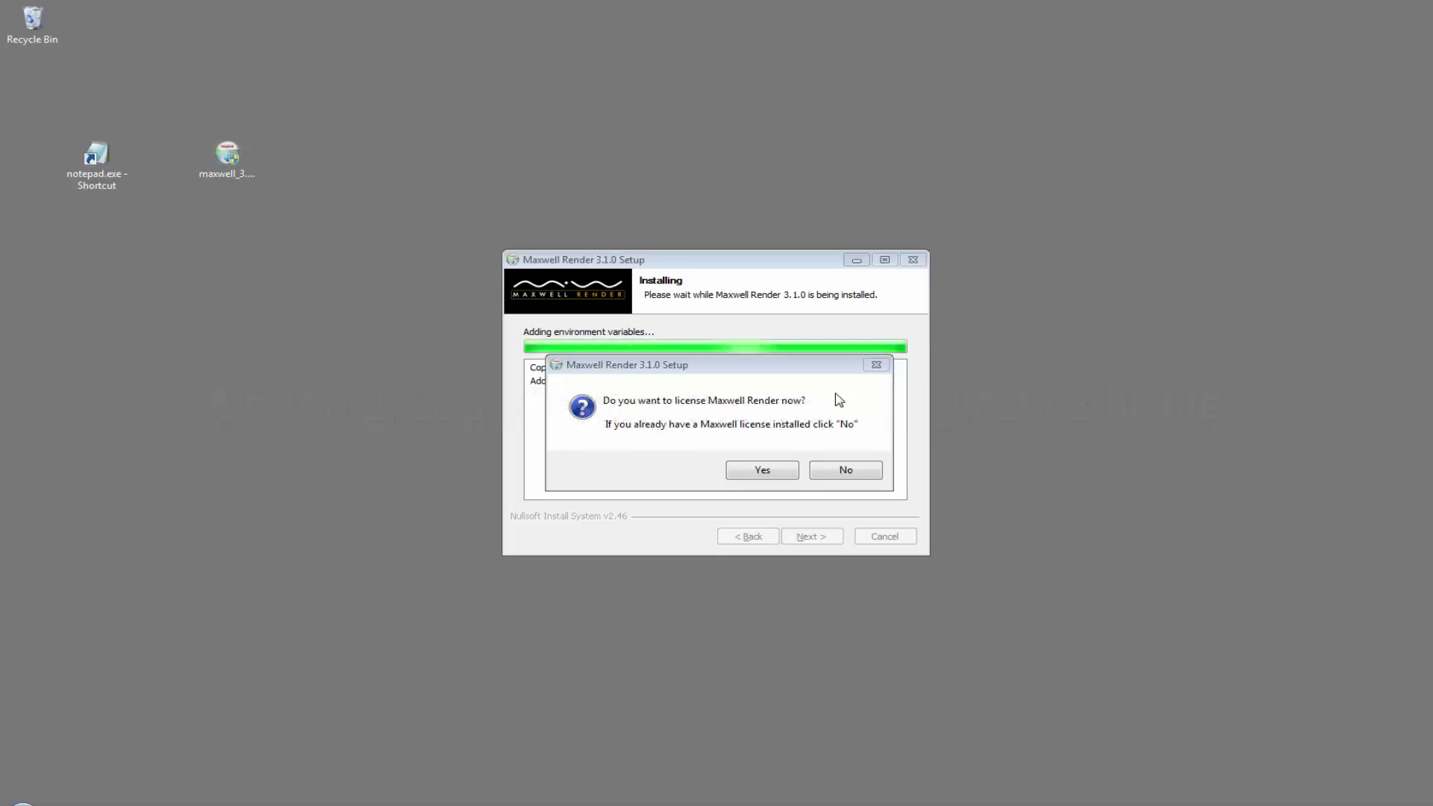
# Finish the installer without licensing and start a blank Notepad document
pyautogui.click(851, 472)
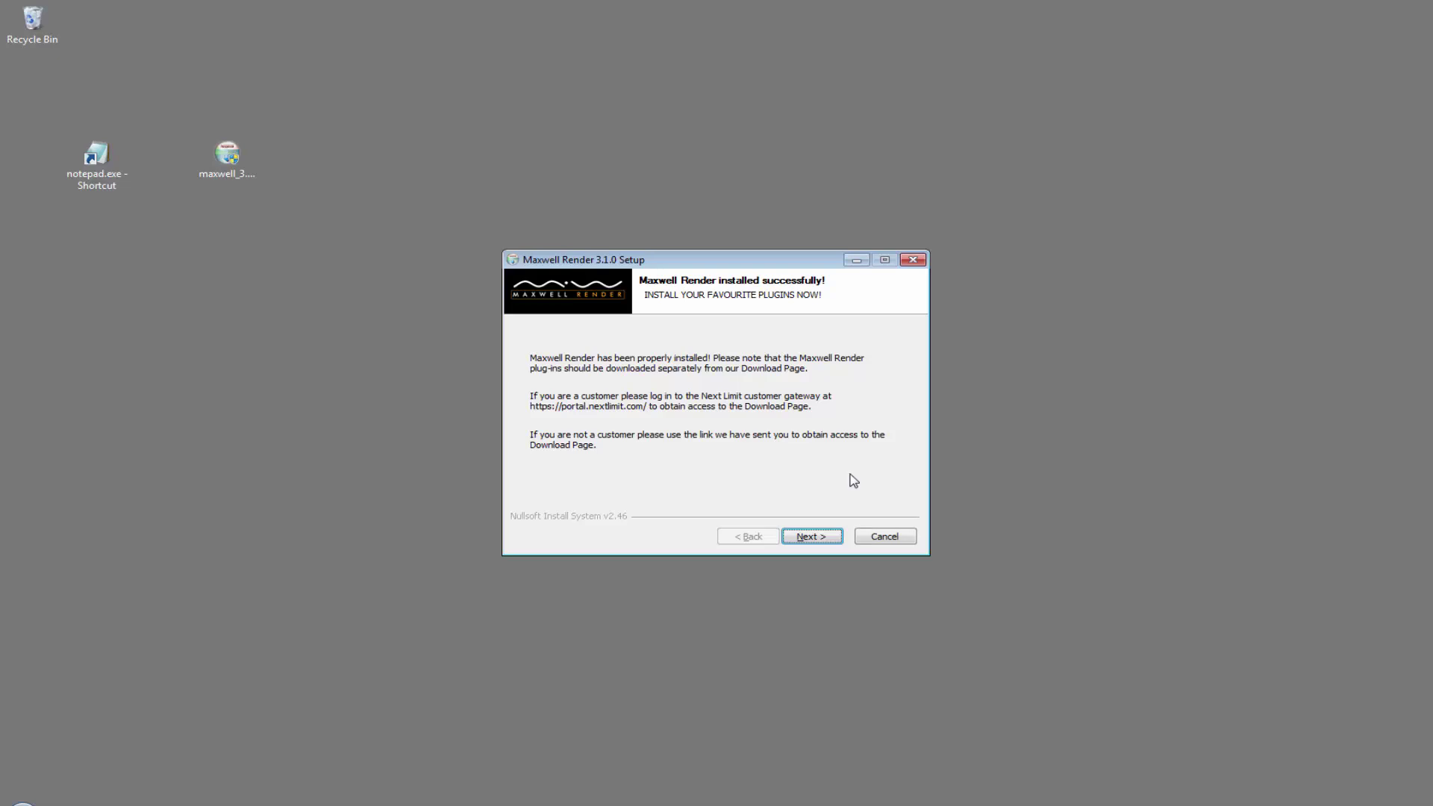
pyautogui.click(822, 536)
pyautogui.click(818, 537)
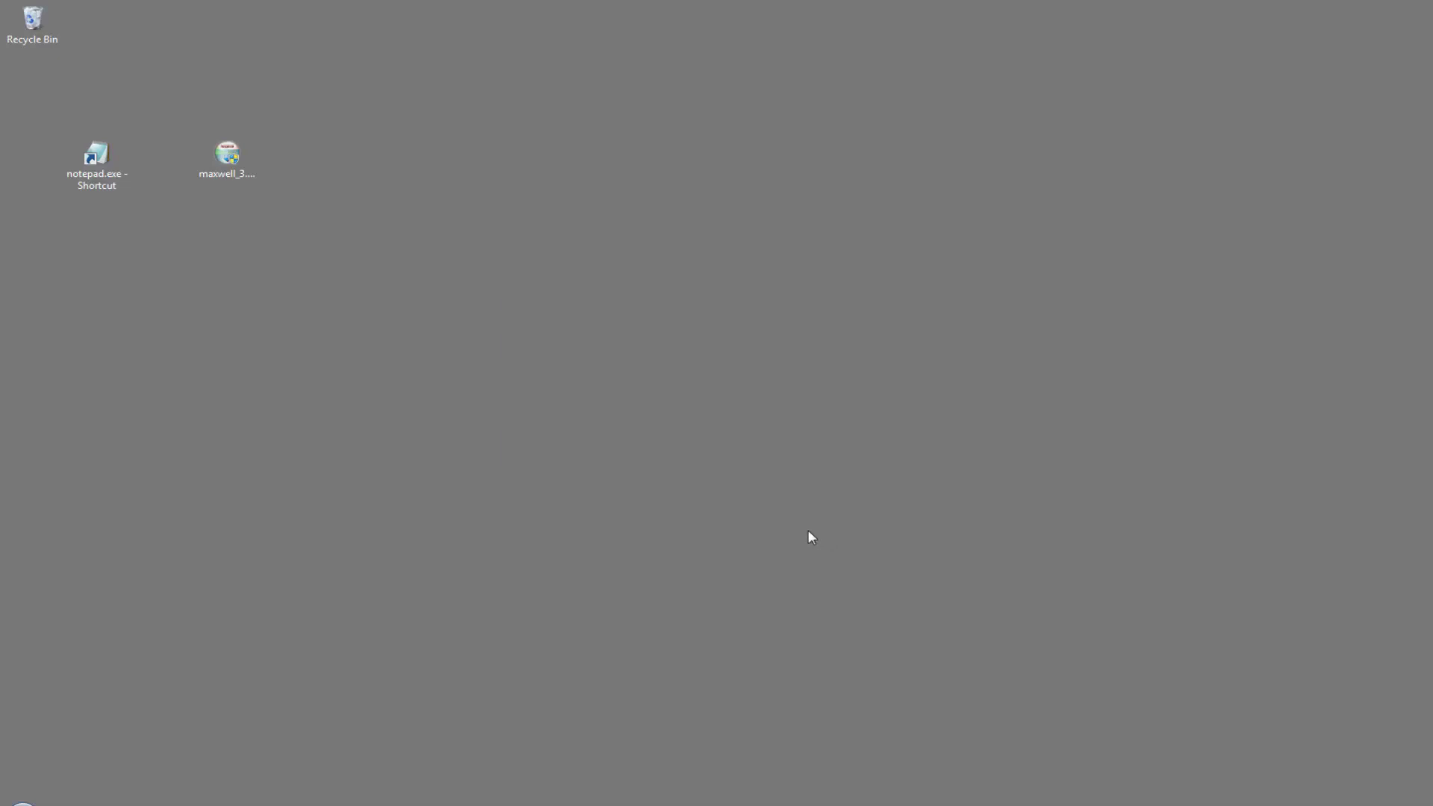
pyautogui.doubleClick(122, 182)
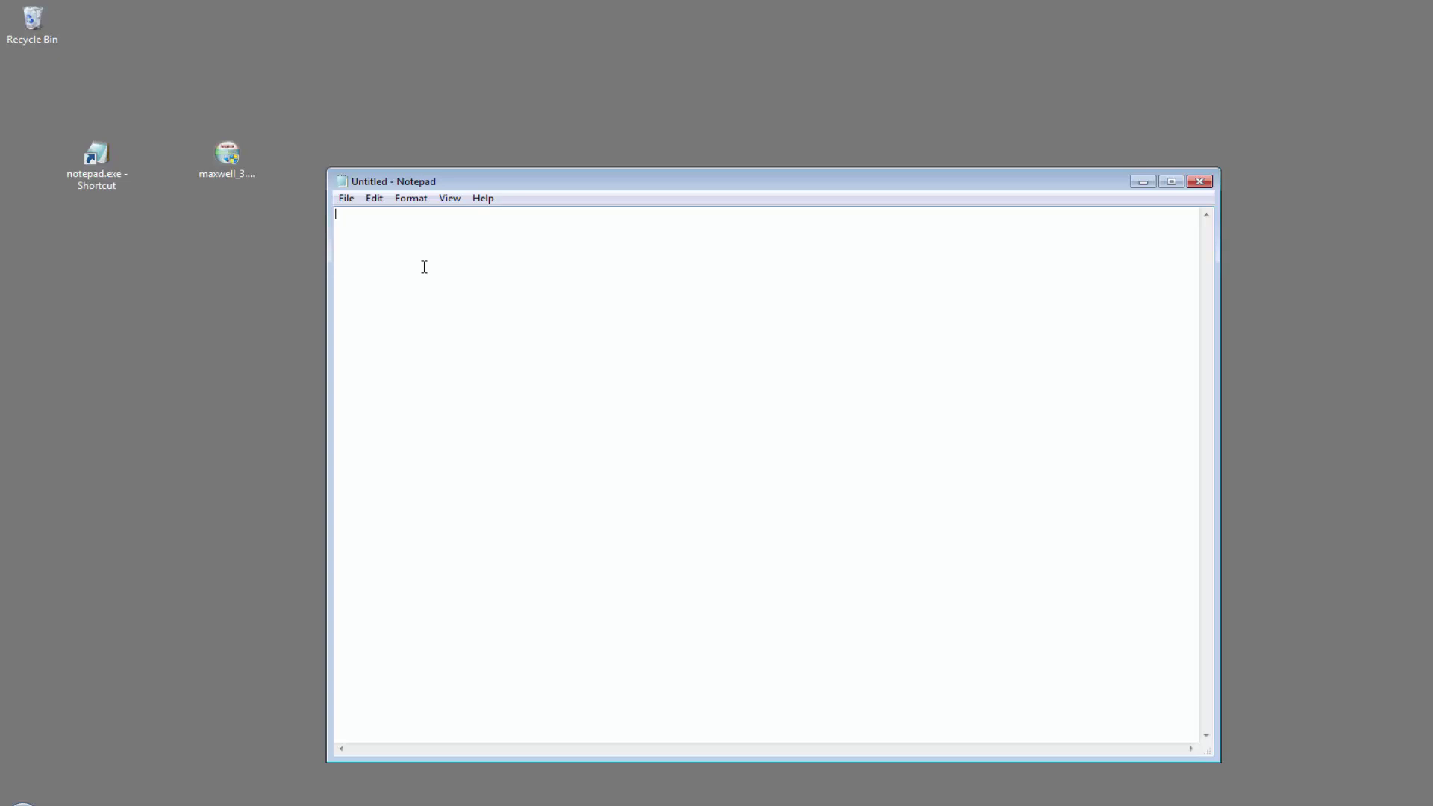
# Write 'HOST localhost ANY 5053' and save it as maxwell_license.lic in the licenses folder
pyautogui.write('HOSTlocalhost')
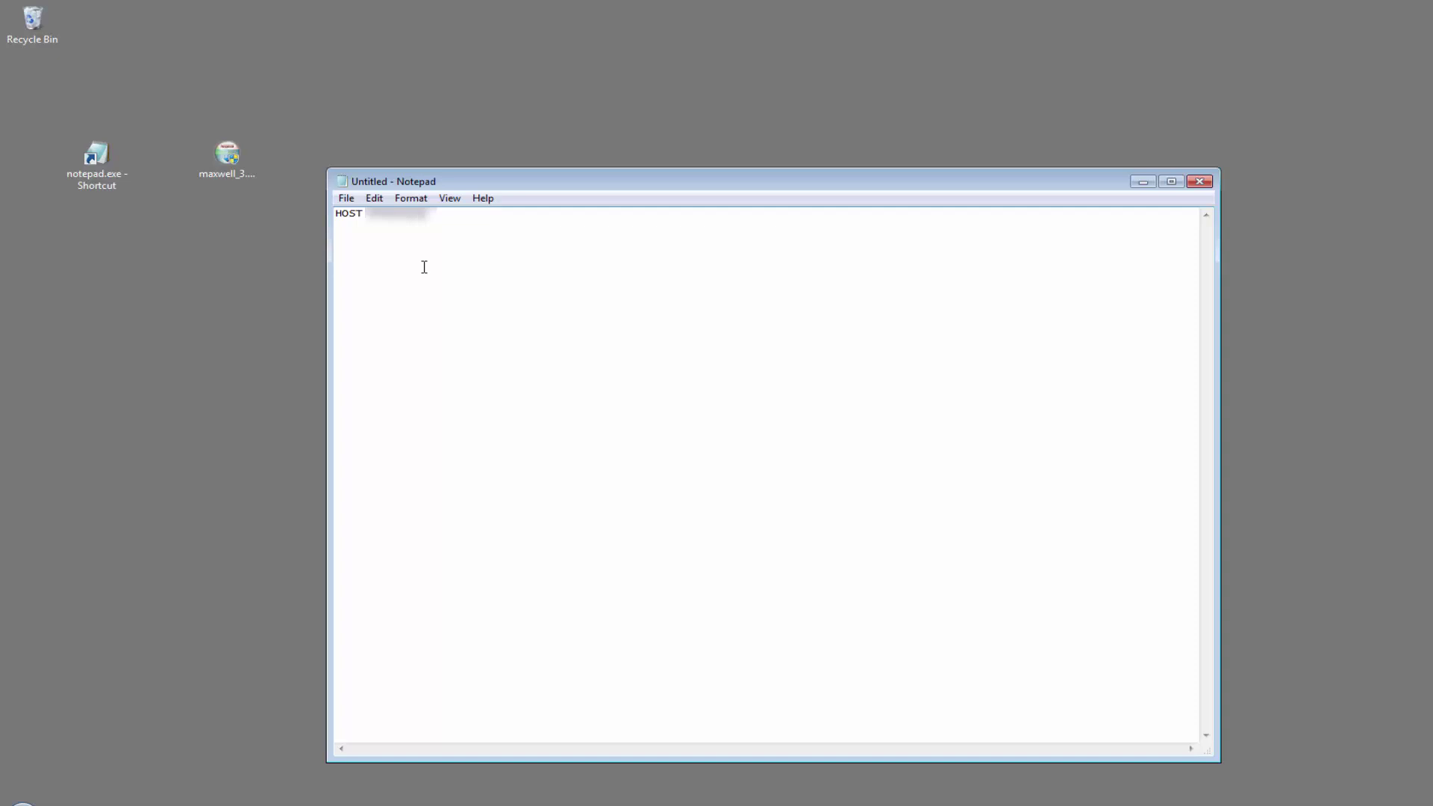
pyautogui.write('m')
pyautogui.write('ANY')
pyautogui.write(' 5053')
pyautogui.click(346, 198)
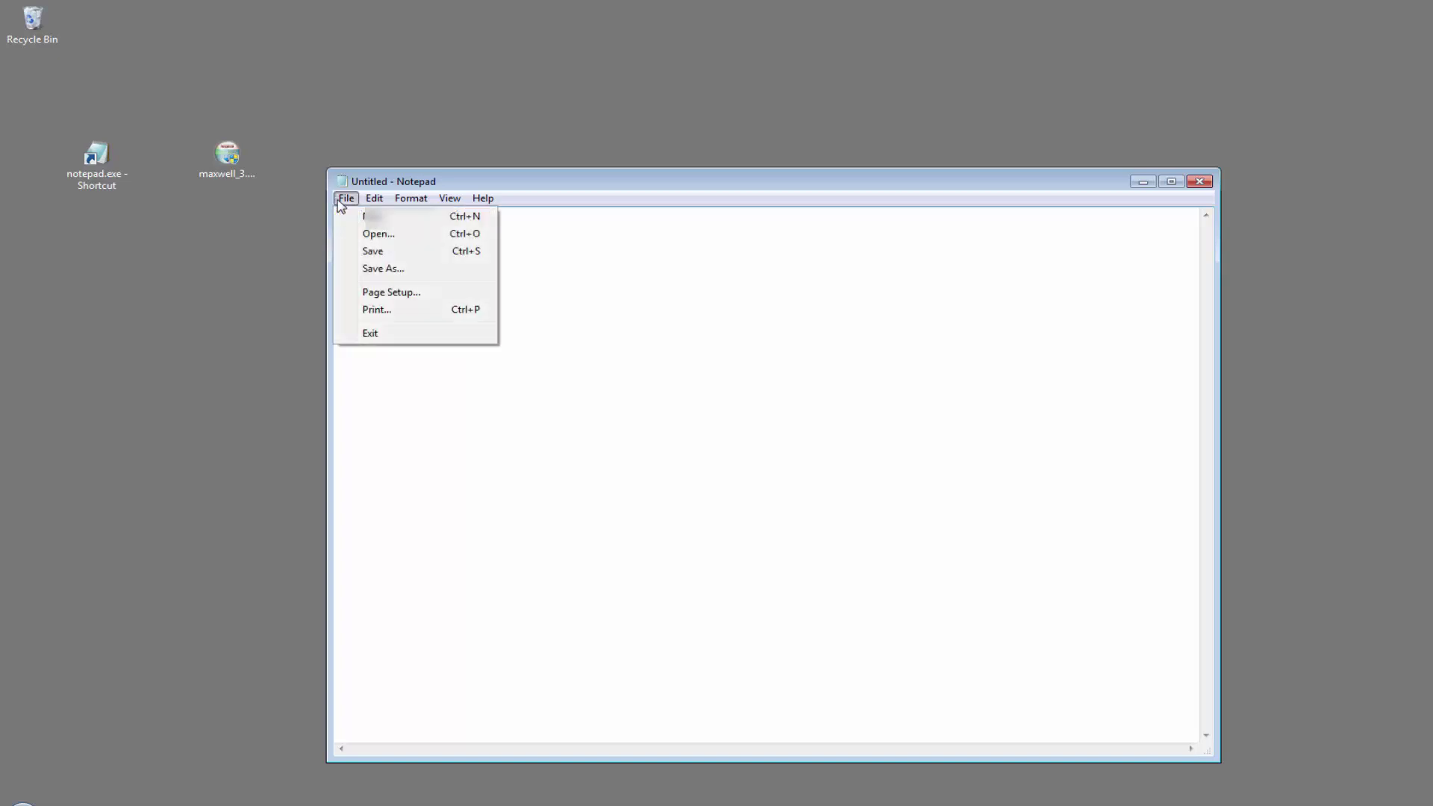
pyautogui.click(383, 269)
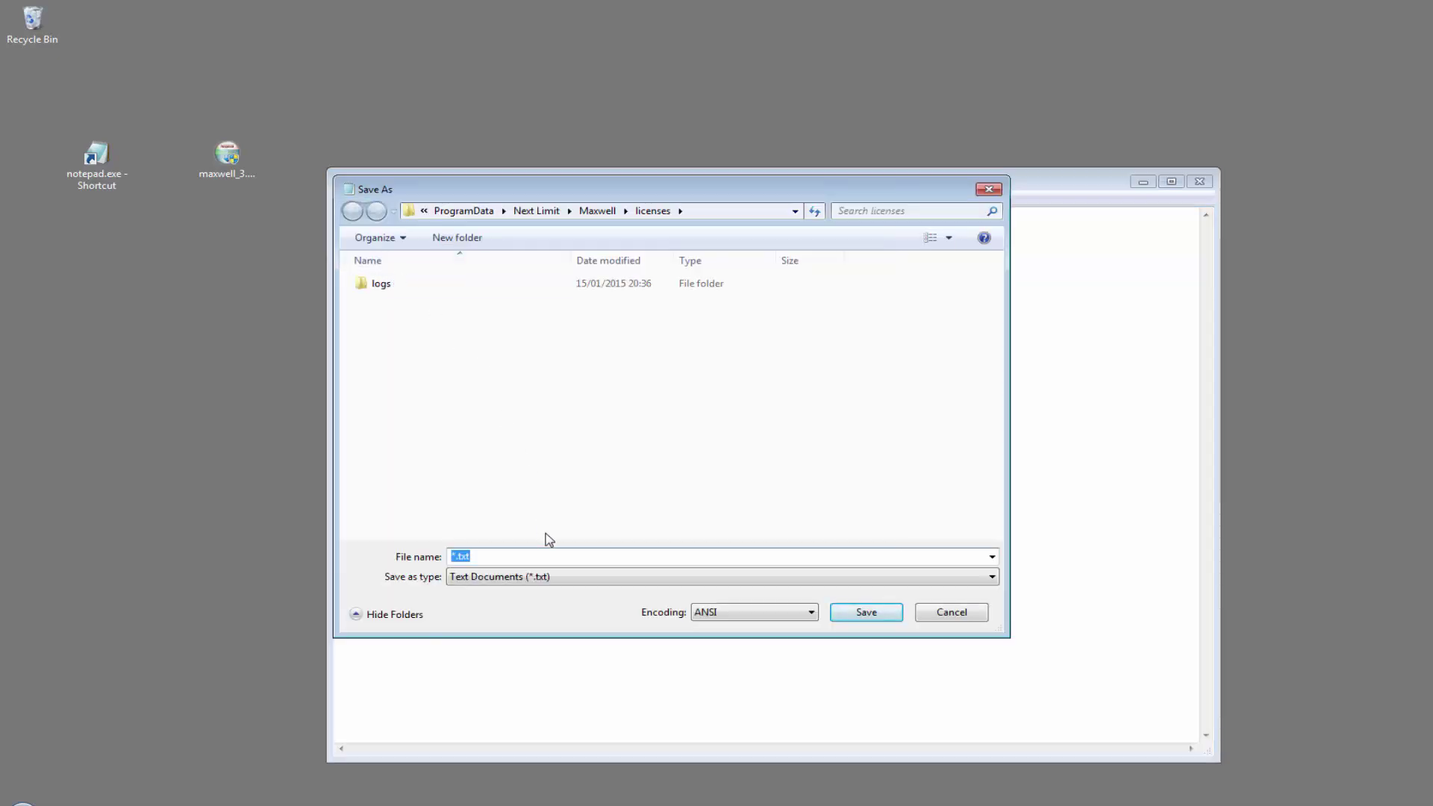
pyautogui.write('maxwell_license.li')
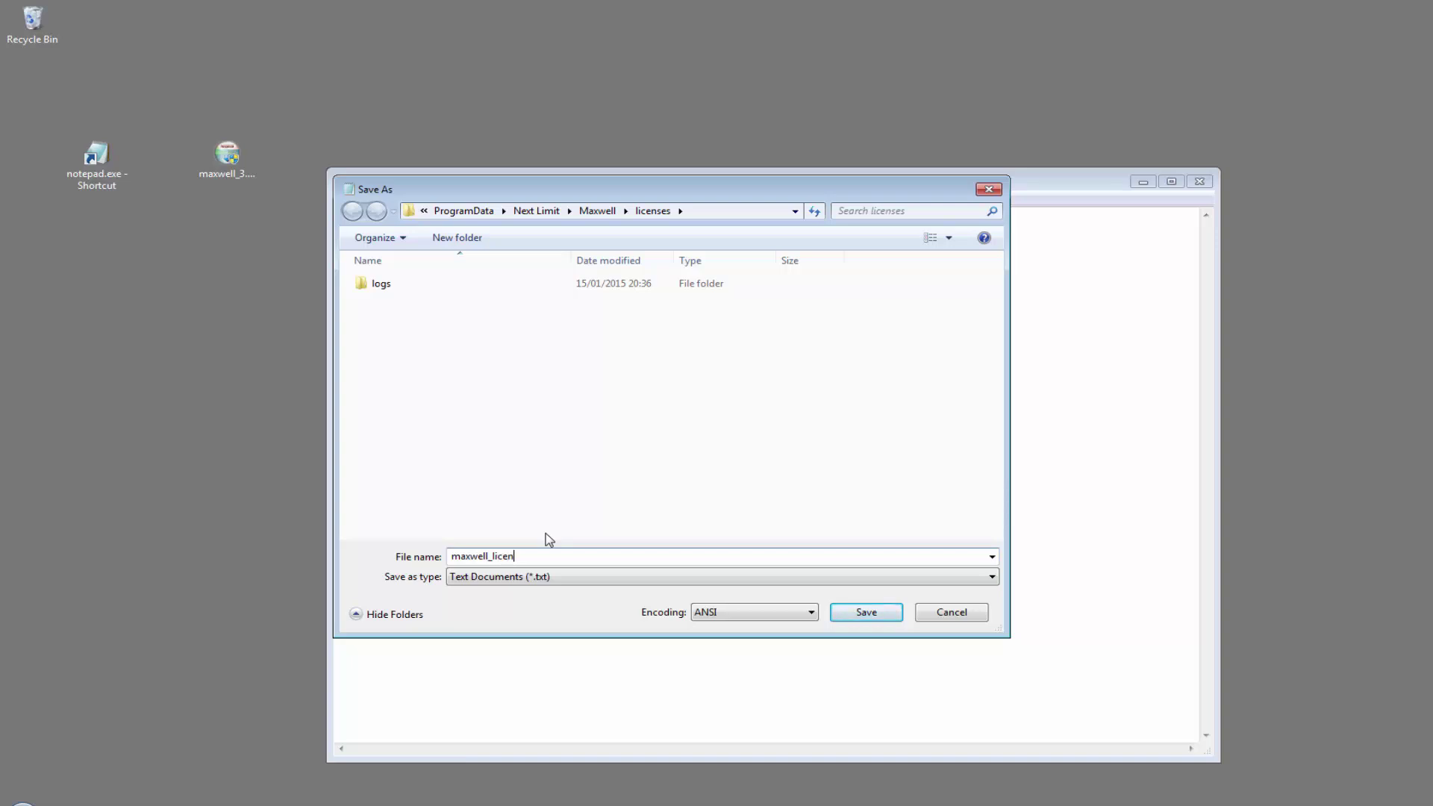
pyautogui.write('c')
pyautogui.click(724, 214)
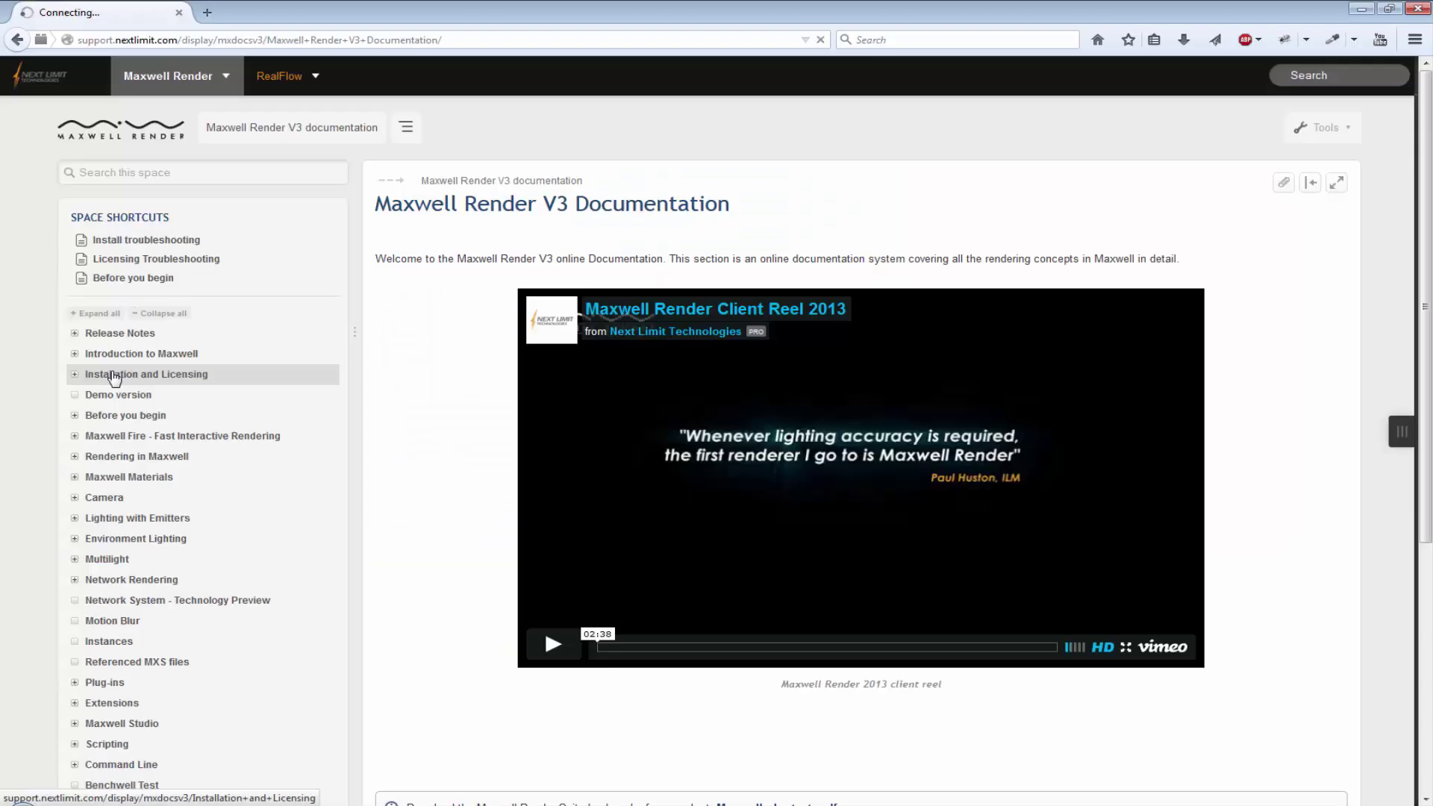
# Expand the 'For floating licenses' section on the Installation and Licensing documentation page
pyautogui.click(115, 375)
pyautogui.scroll(-5, 578, 445)
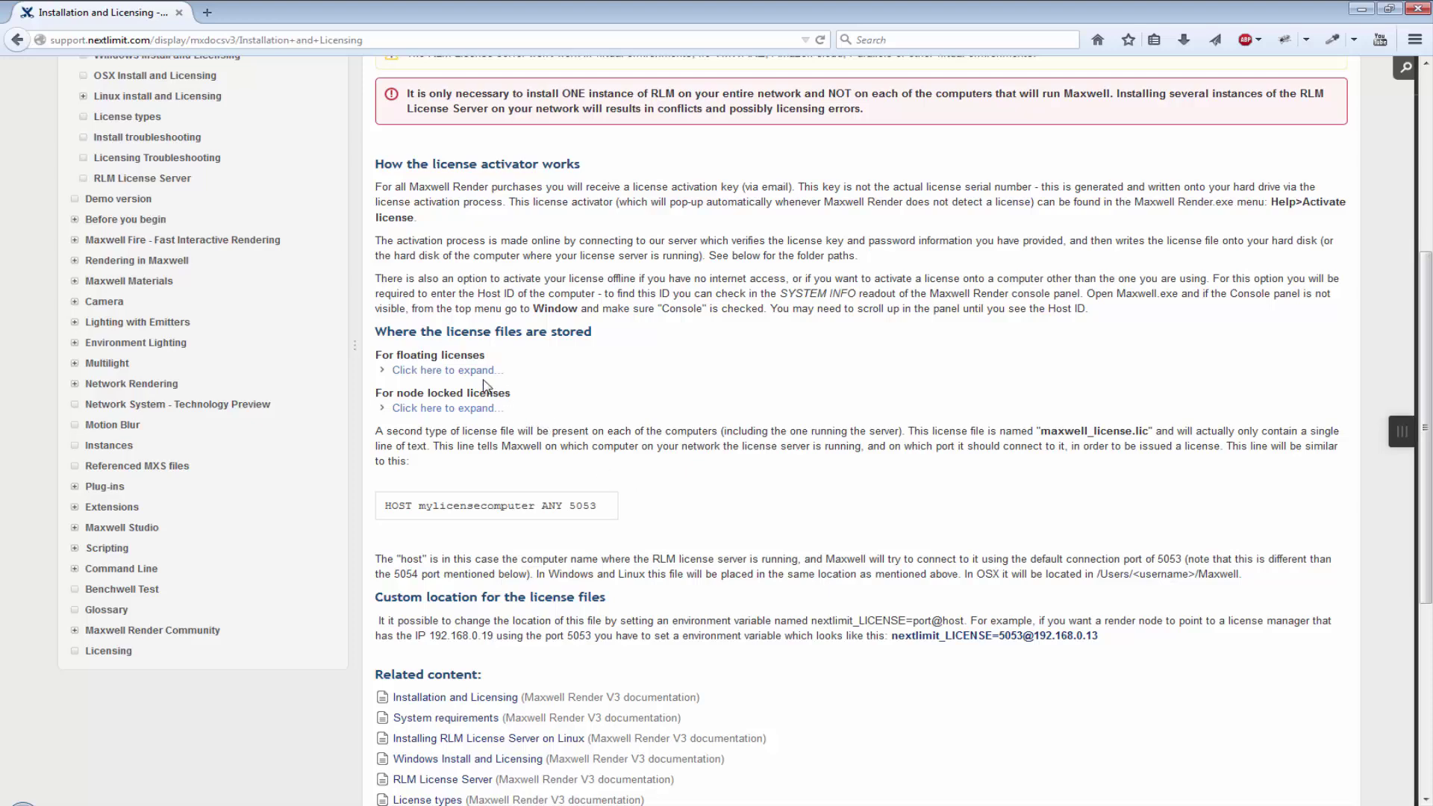
pyautogui.click(473, 371)
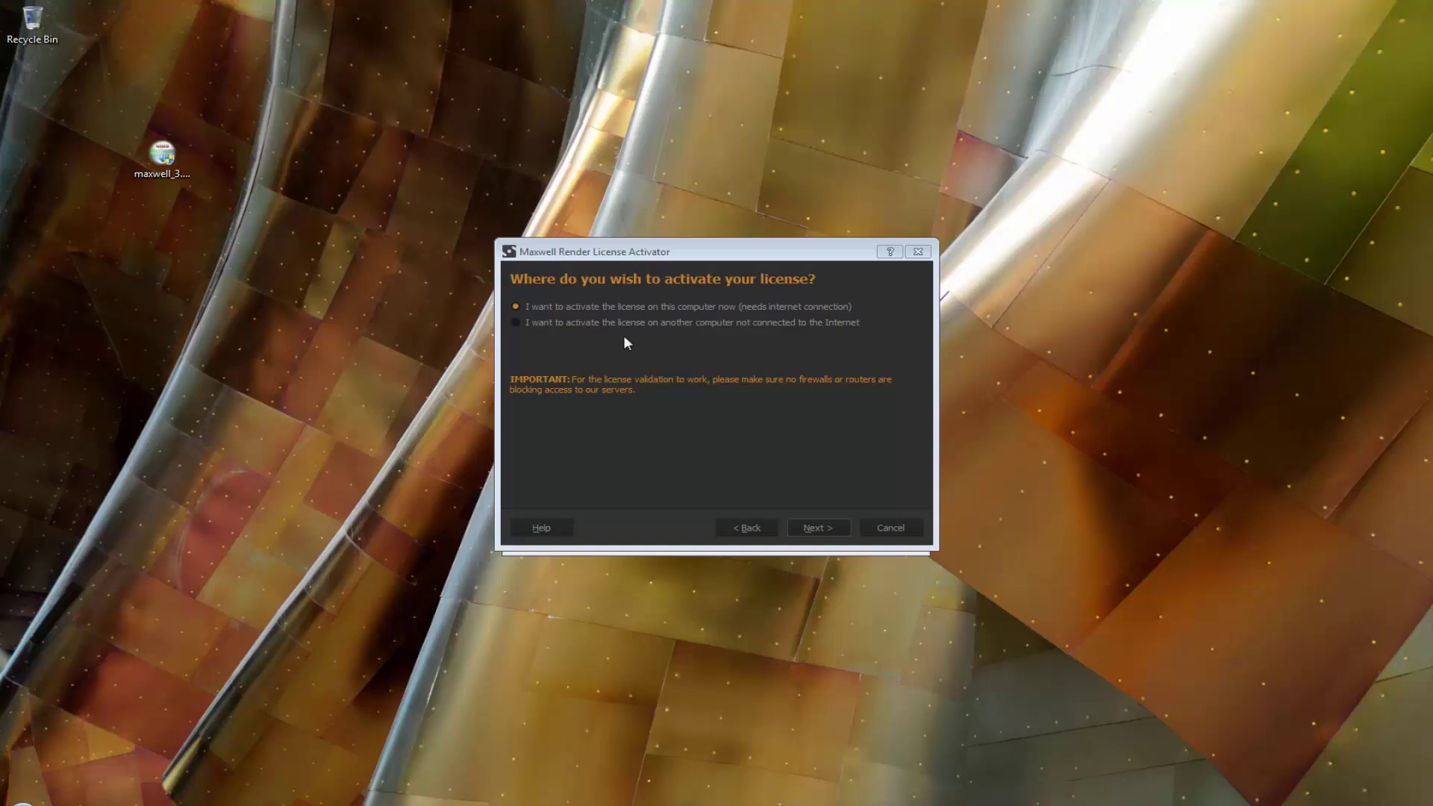
# Choose activating the license on another computer not connected to the Internet and continue
pyautogui.click(515, 323)
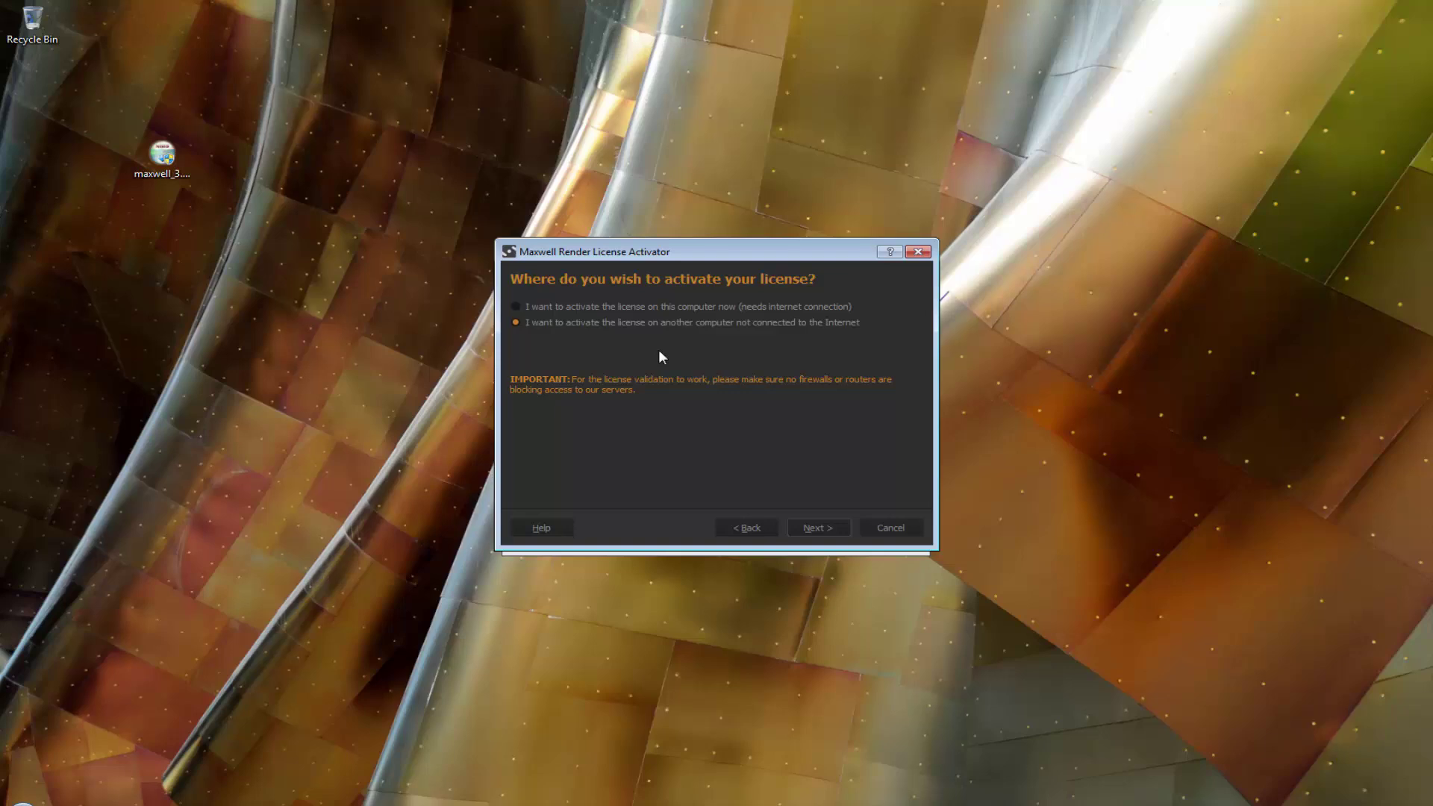
pyautogui.click(830, 527)
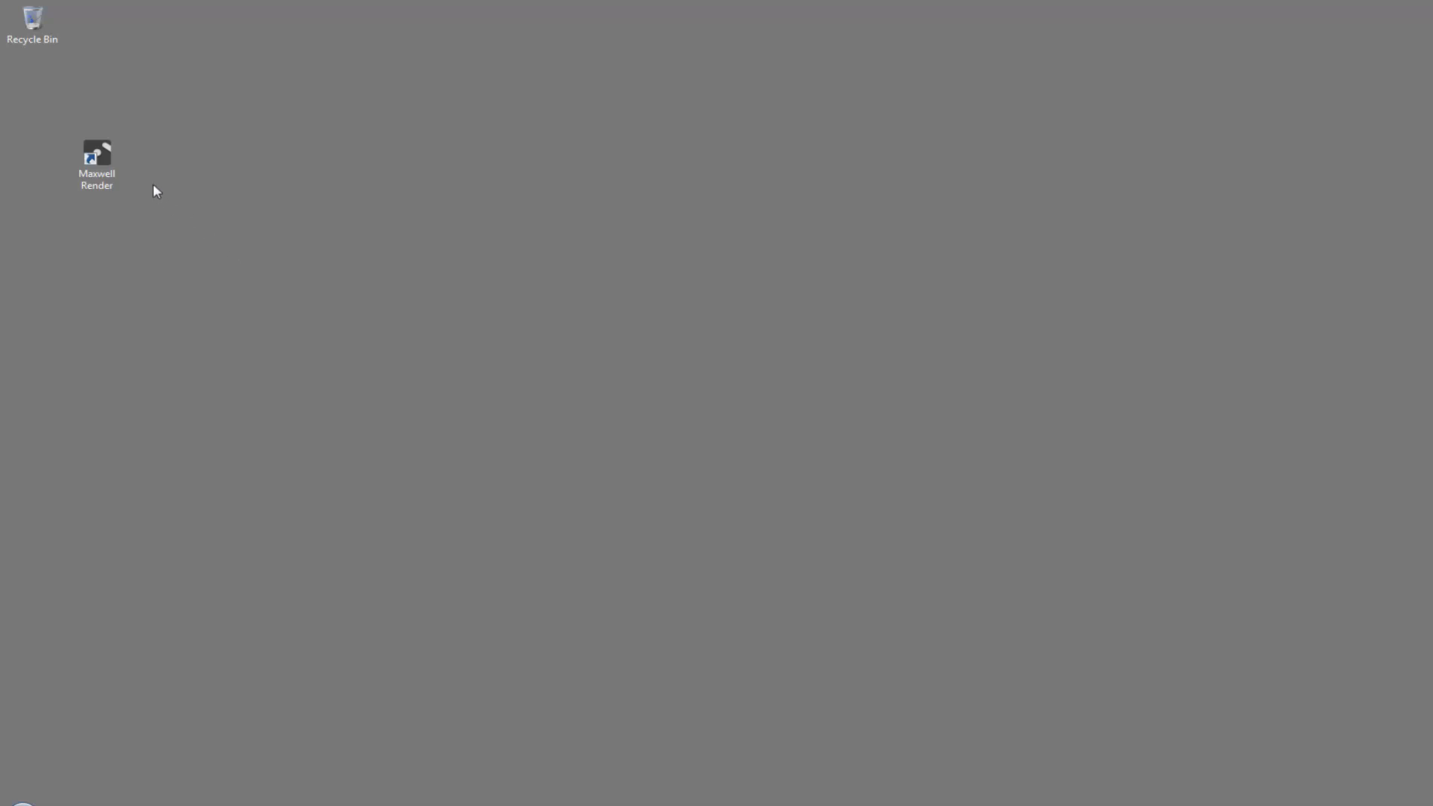
# Launch Maxwell Render and cancel the license-type prompt to show the Host ID console
pyautogui.doubleClick(97, 156)
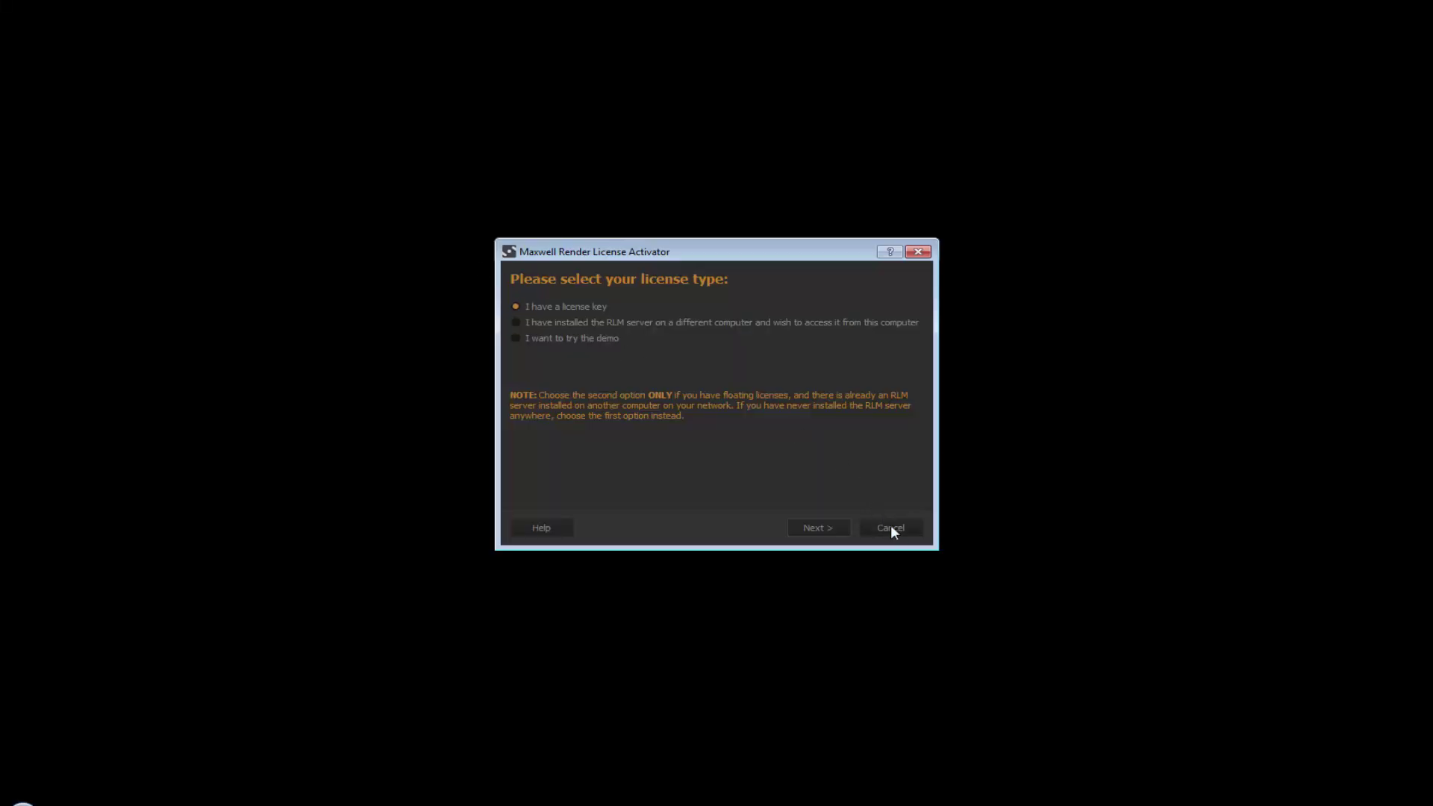
pyautogui.click(895, 527)
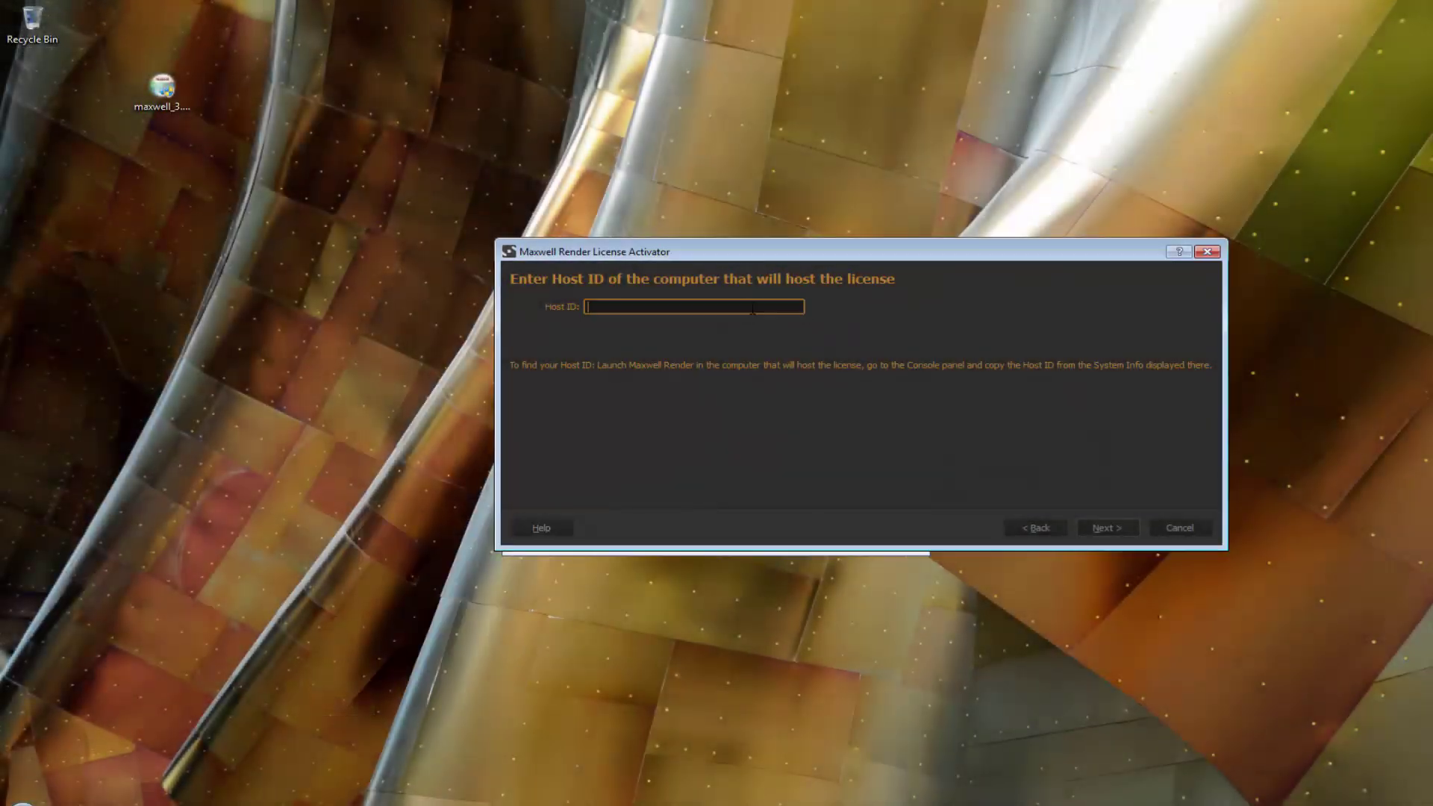
# Paste the Host ID and submit the email, gateway password and activation key
pyautogui.hotkey('ctrl', 'v')
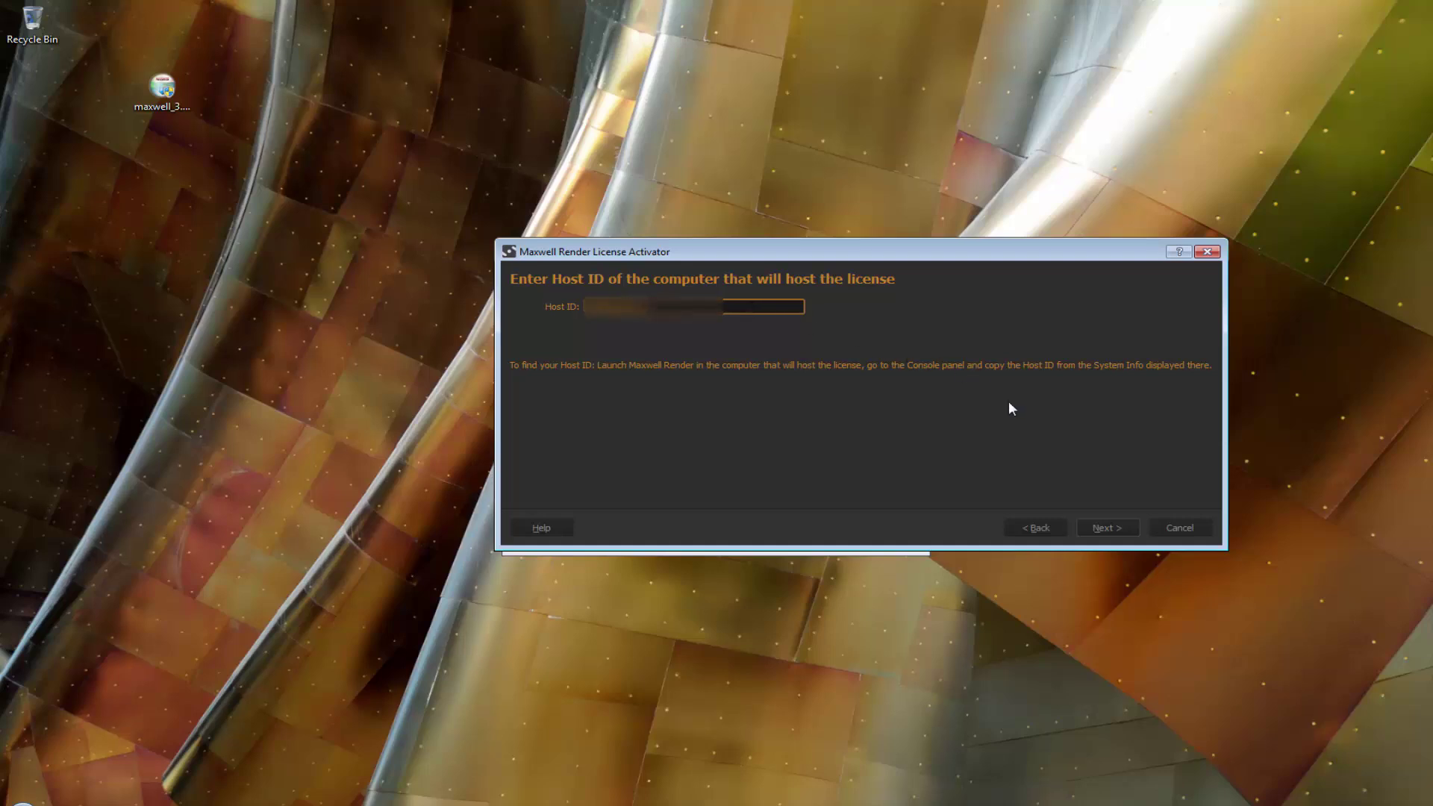
pyautogui.click(1117, 527)
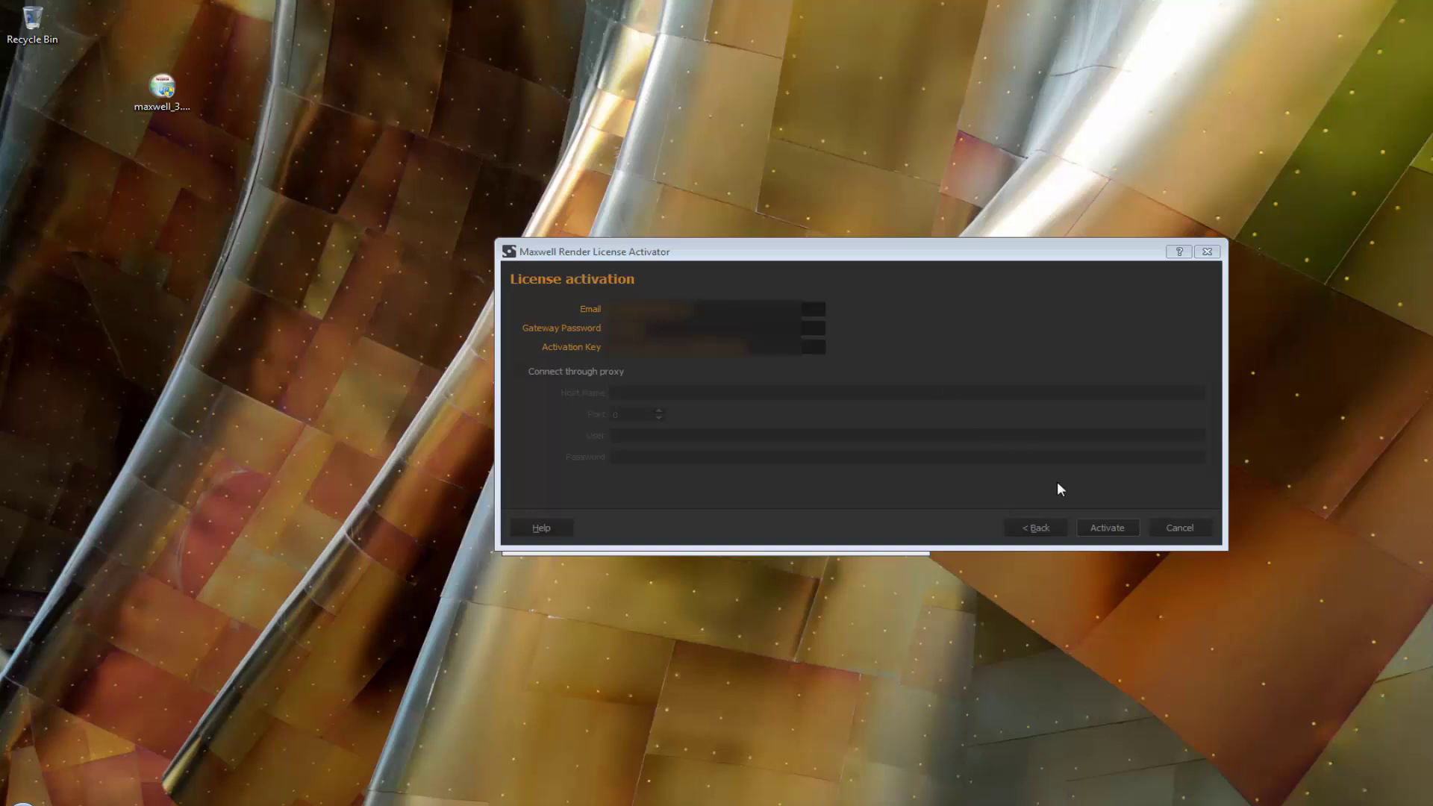
pyautogui.click(1109, 528)
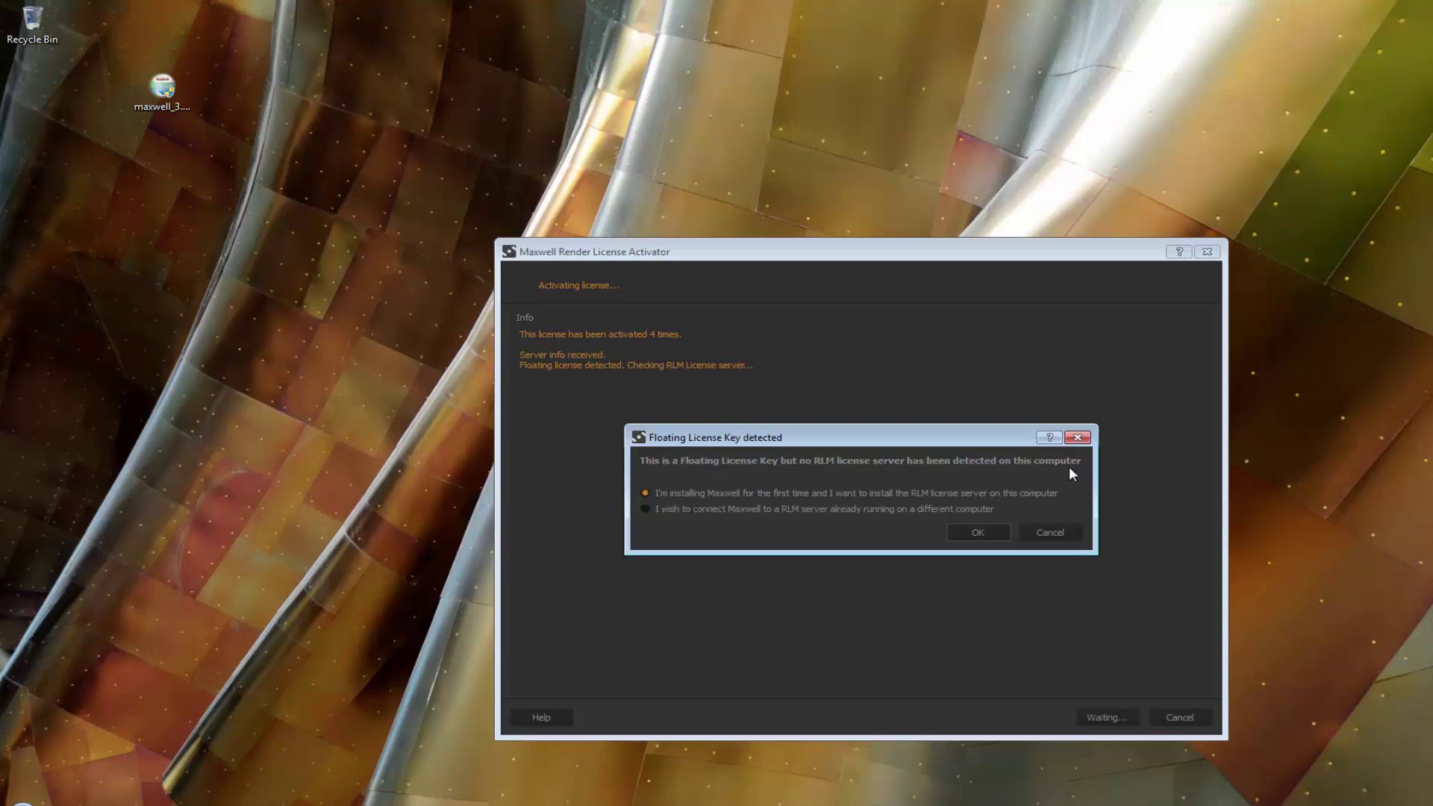
# Install the RLM license server on this computer using the default setup options
pyautogui.click(973, 528)
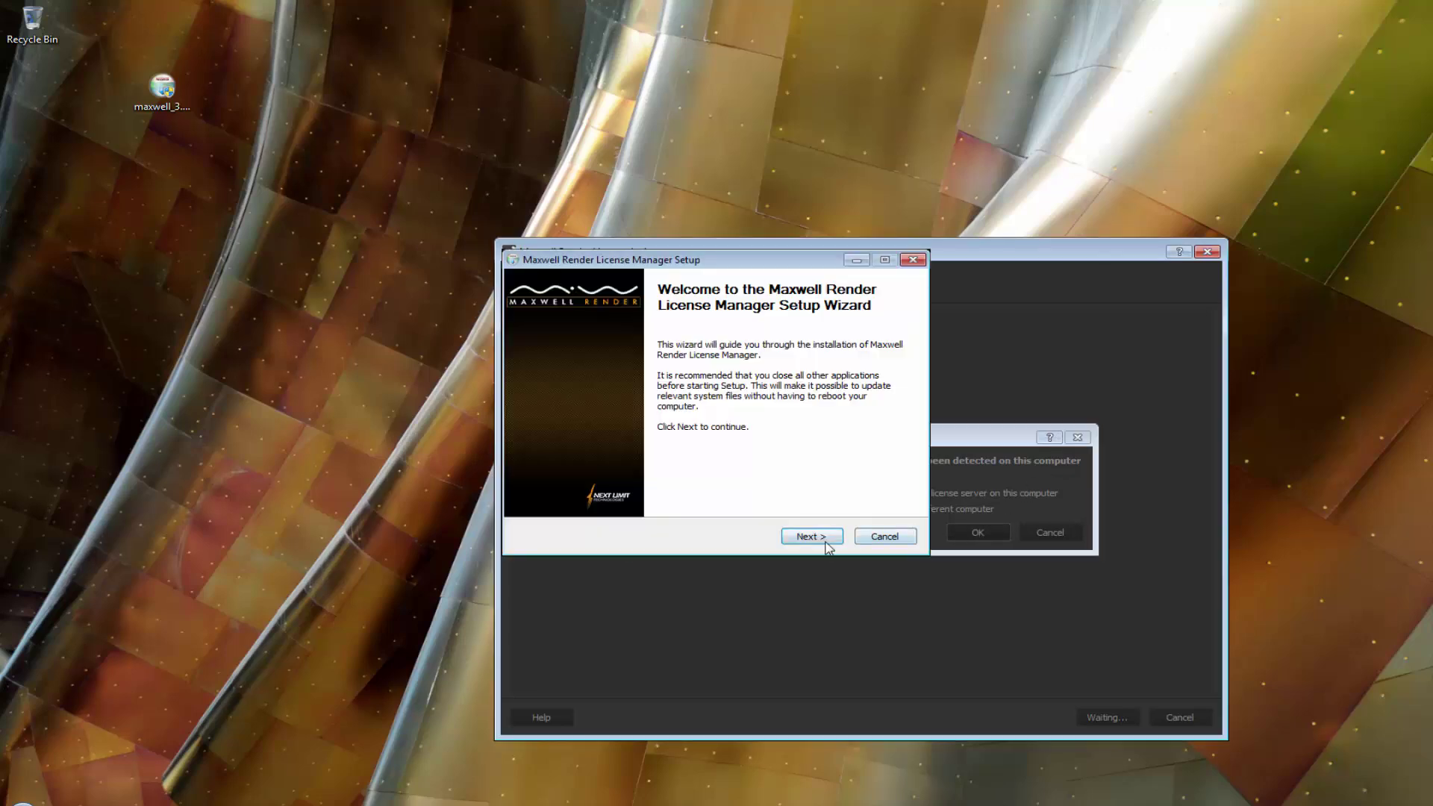
pyautogui.click(825, 537)
pyautogui.click(821, 536)
pyautogui.click(821, 536)
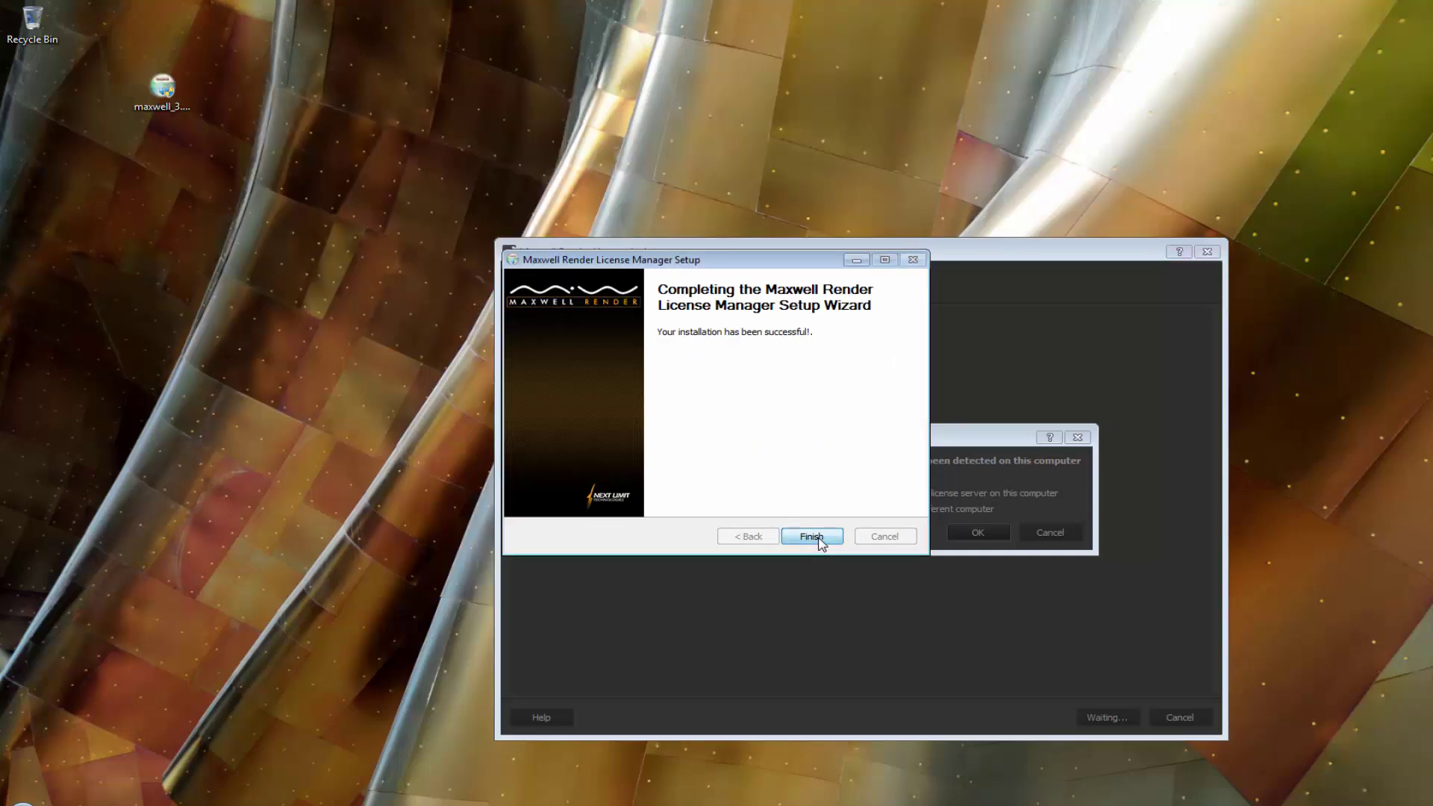
pyautogui.click(819, 537)
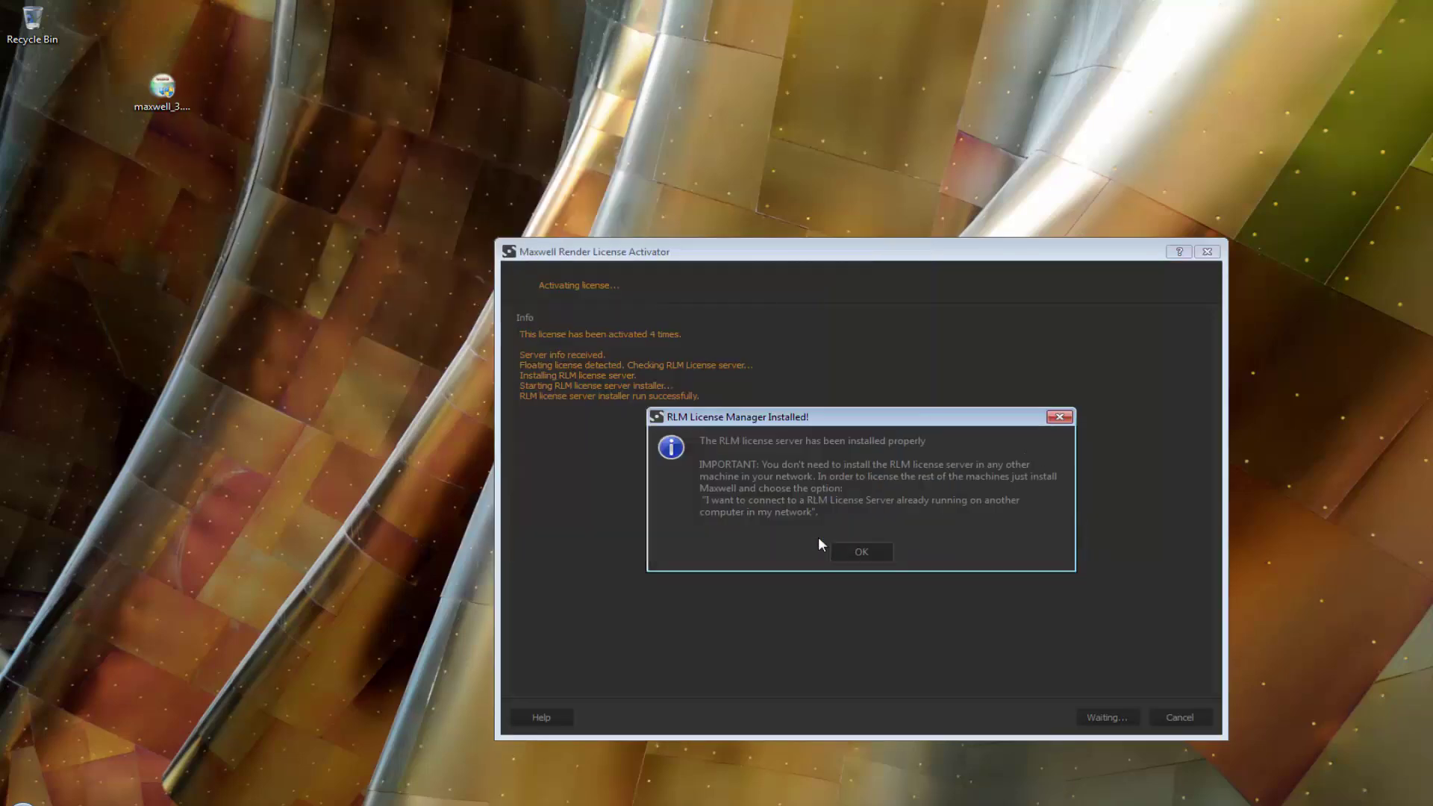
# Save maxwell_suite_floating.lic to Documents, replacing the existing file
pyautogui.click(864, 552)
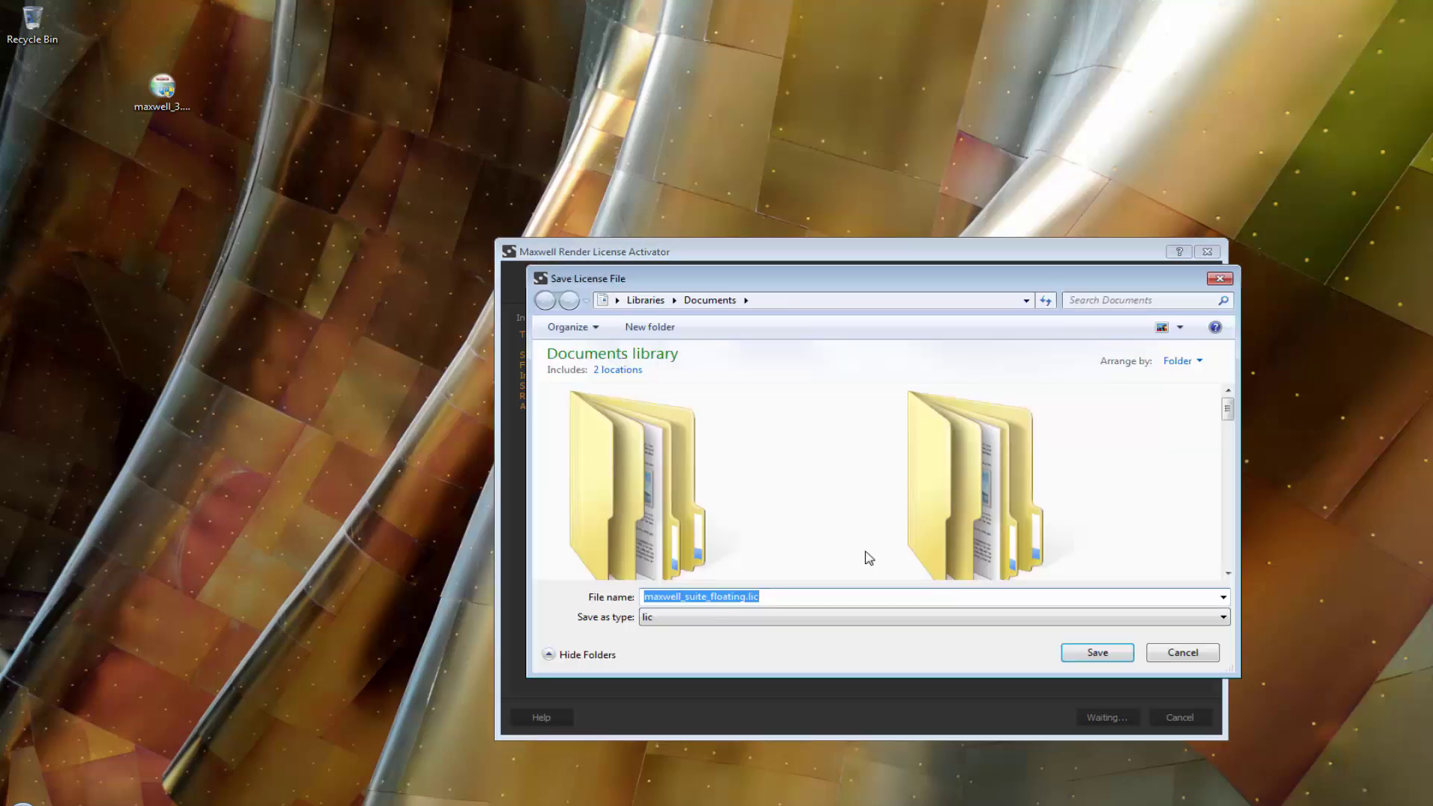
pyautogui.moveTo(901, 282)
pyautogui.mouseDown()
pyautogui.moveTo(893, 292)
pyautogui.moveTo(892, 269)
pyautogui.moveTo(878, 291)
pyautogui.mouseUp()
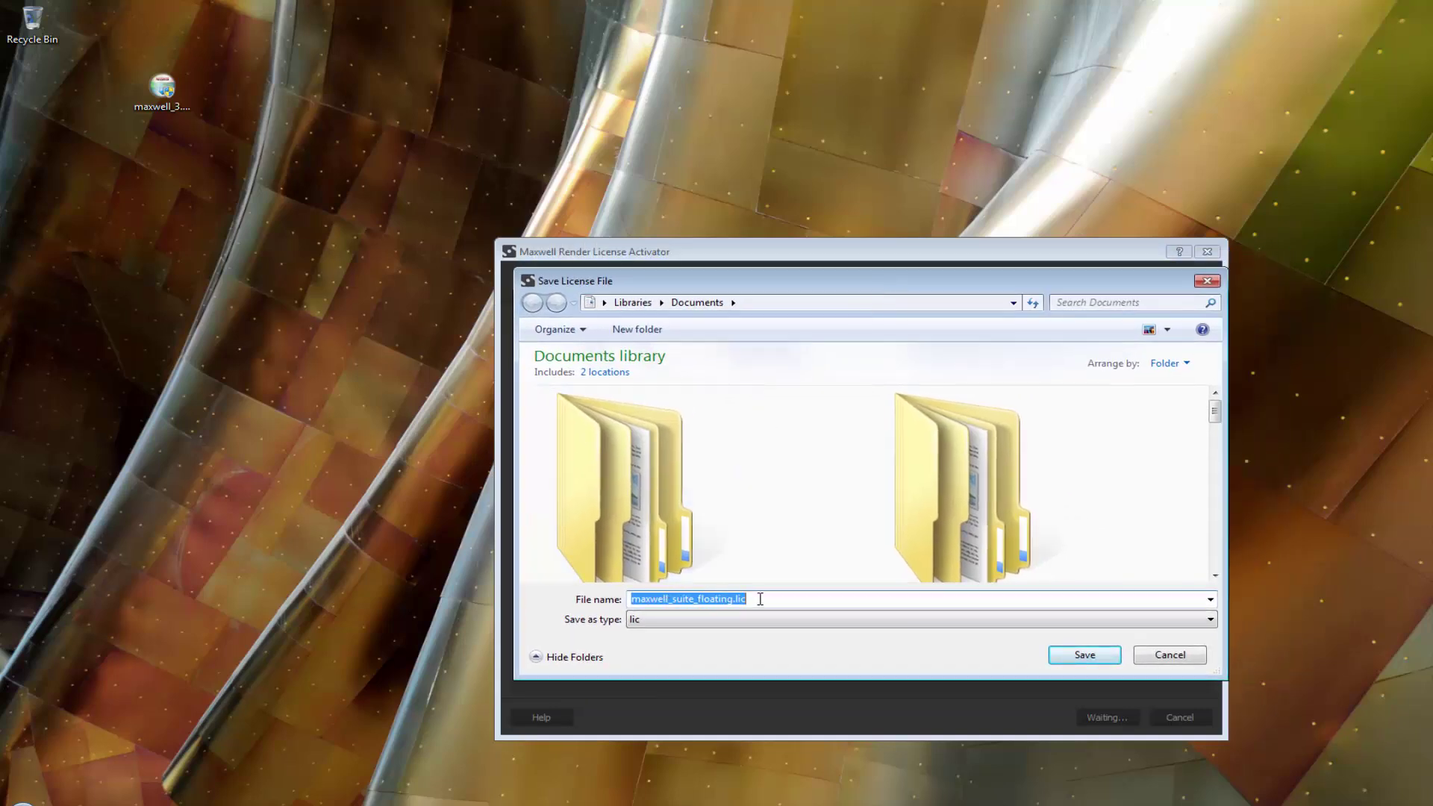
pyautogui.click(1084, 658)
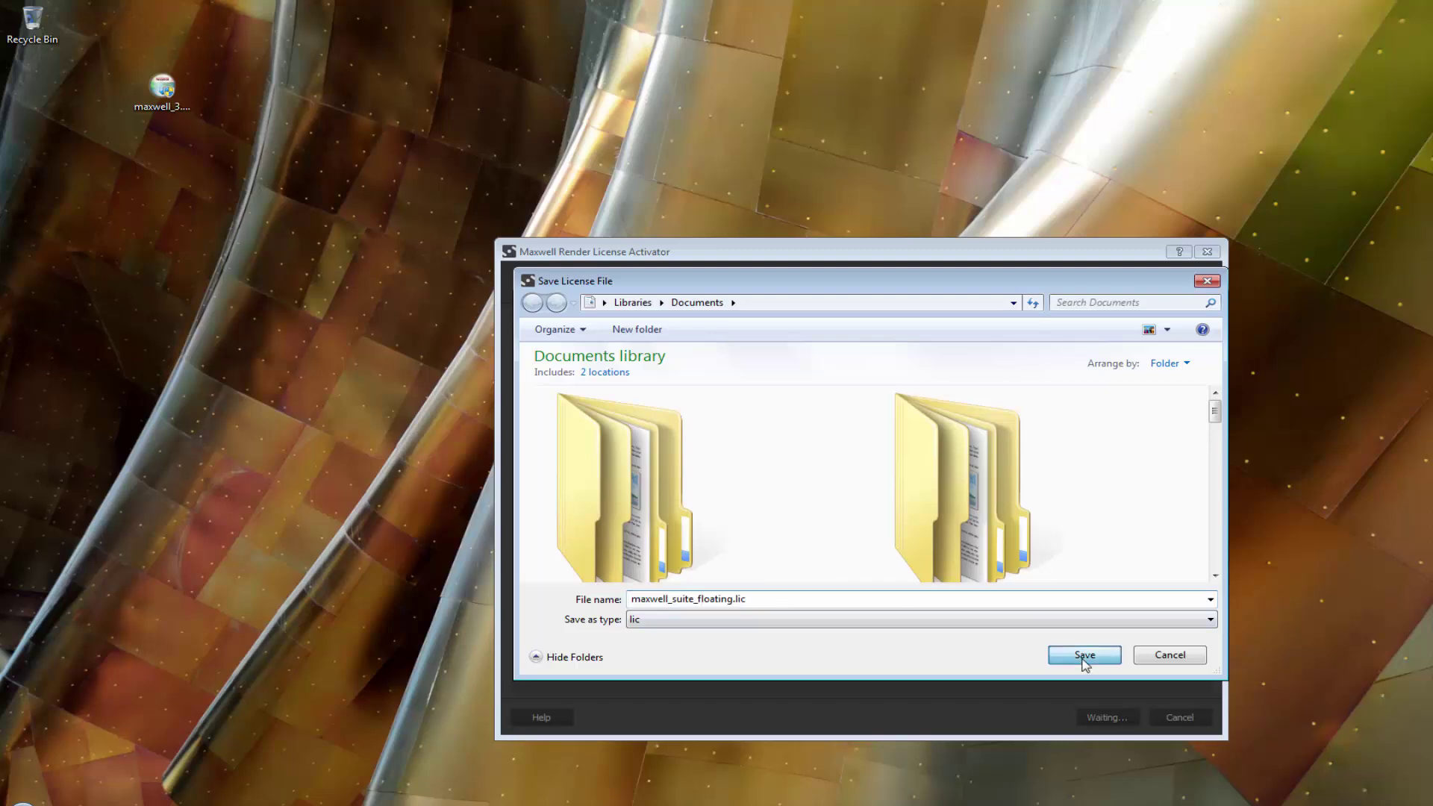
pyautogui.click(786, 418)
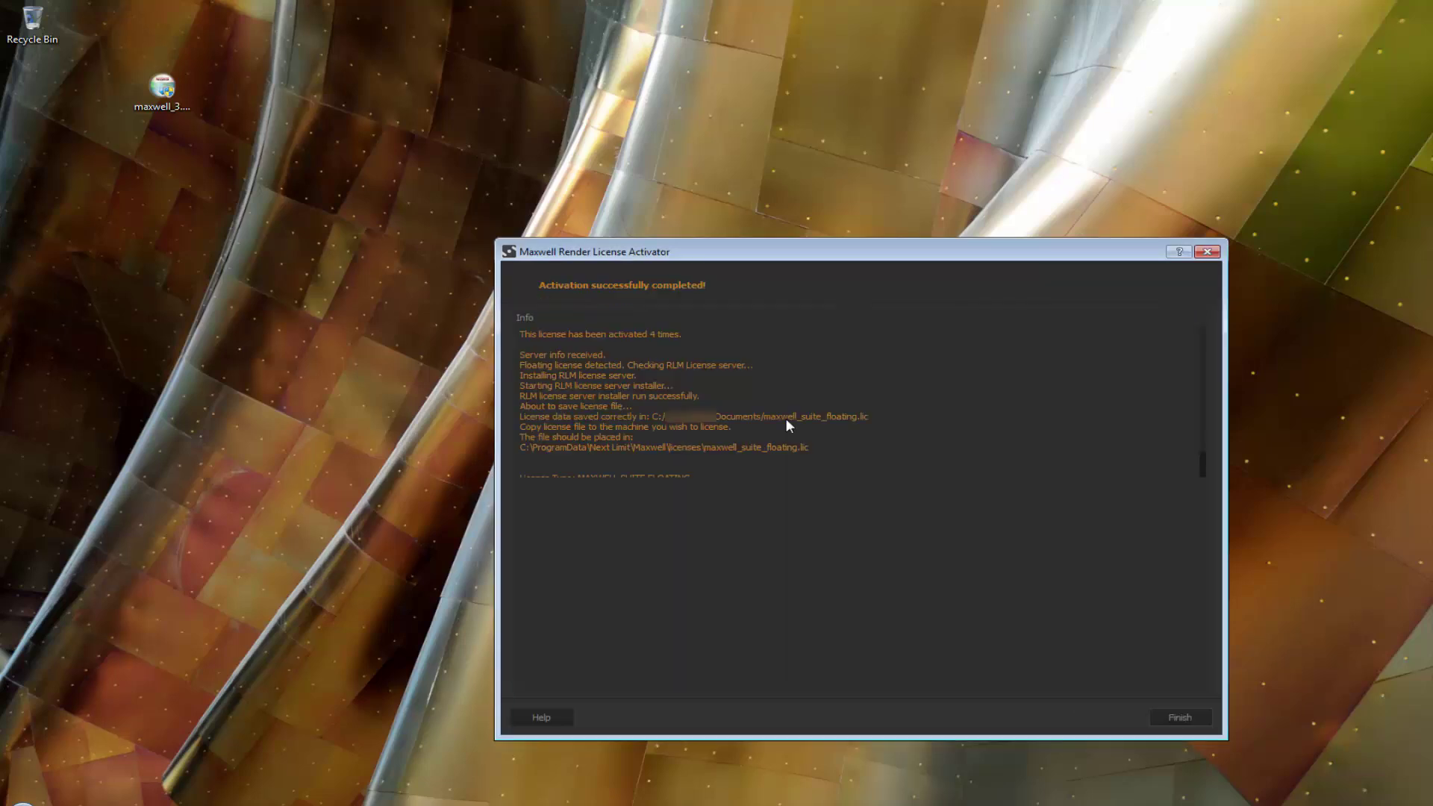
# Finish the activator and move maxwell_suite_floating.lic into the ProgramData Next Limit Maxwell licenses folder
pyautogui.click(1178, 717)
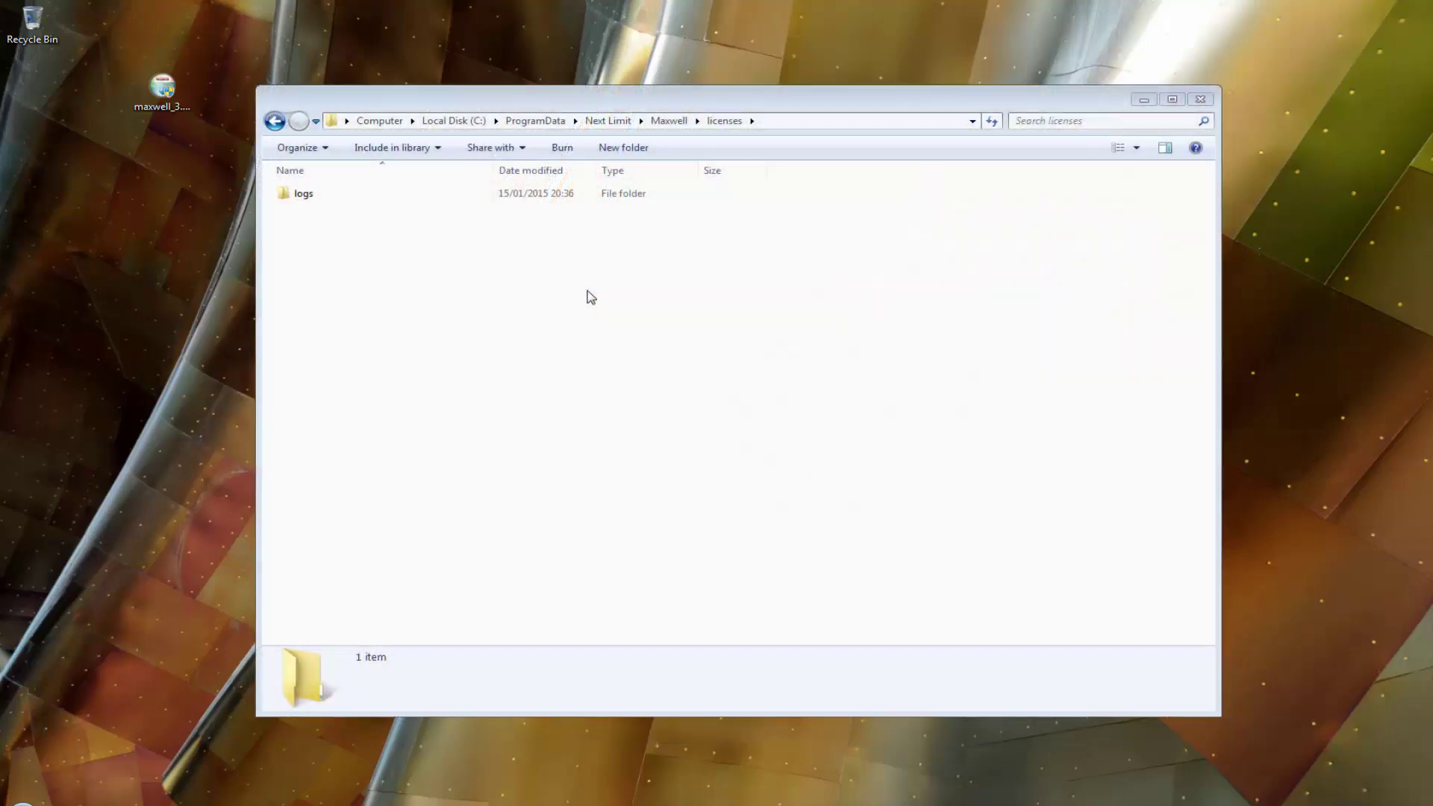
pyautogui.click(777, 124)
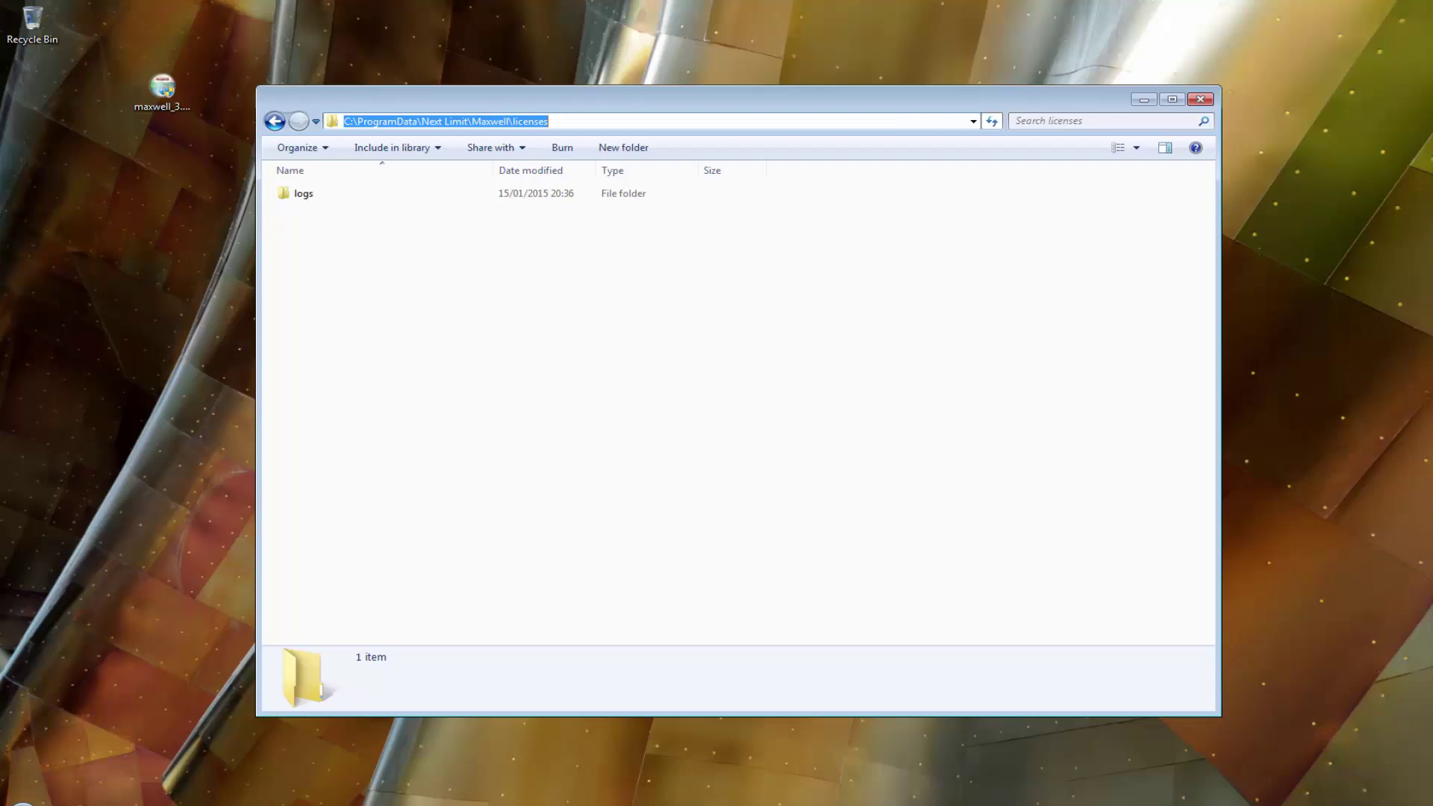
pyautogui.moveTo(1432, 347); pyautogui.dragTo(543, 314)
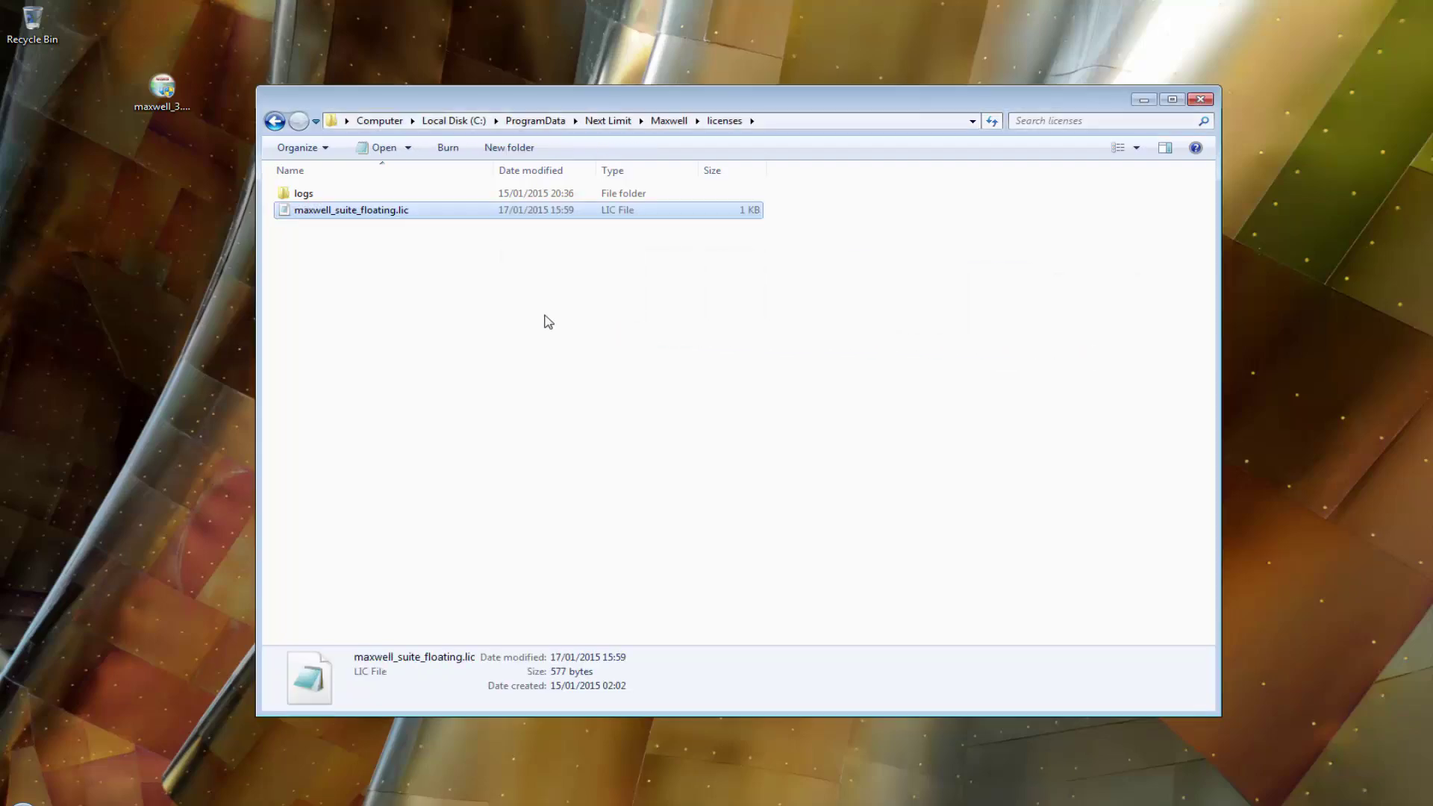
pyautogui.click(545, 320)
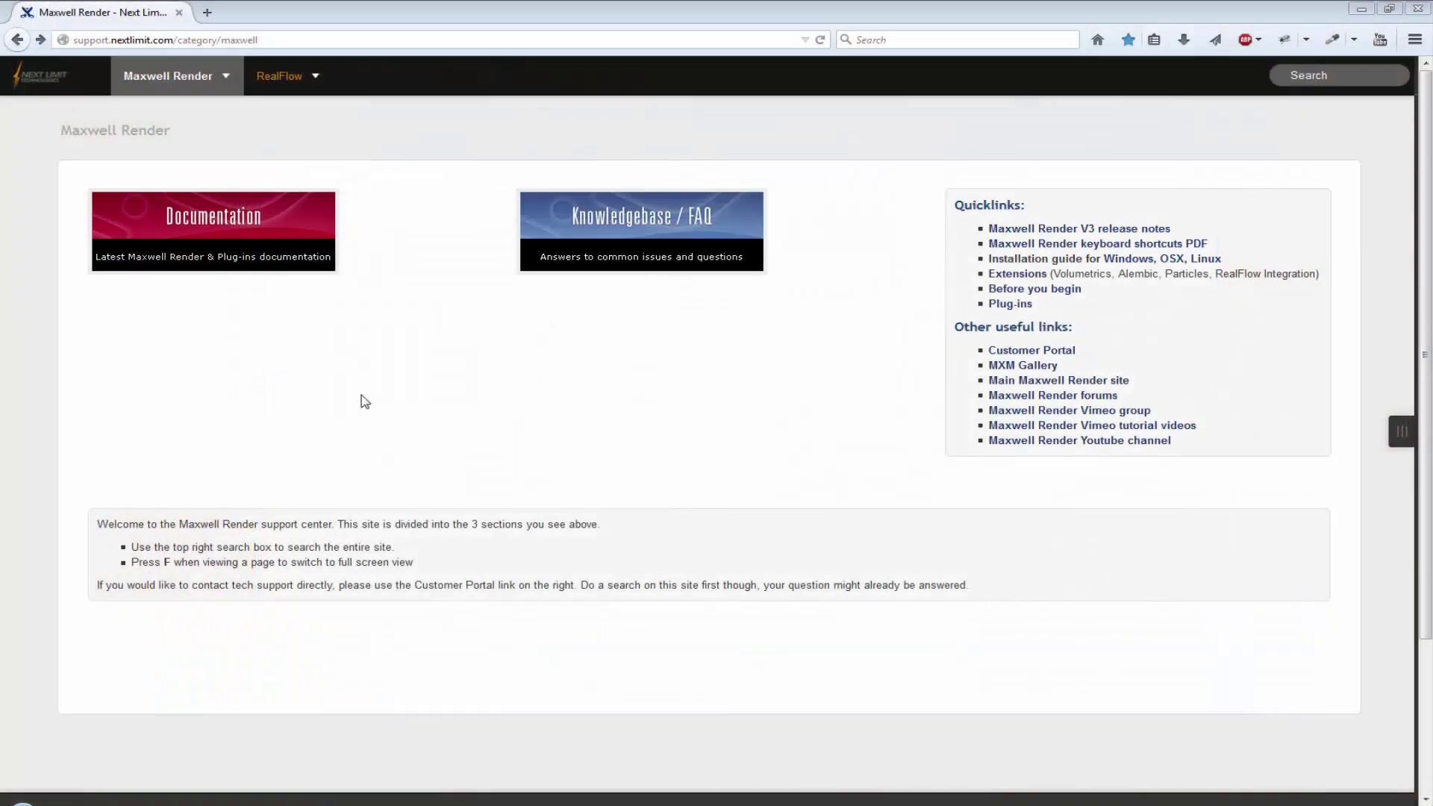
# Open the Installation and Licensing documentation page and expand the floating license file location section
pyautogui.click(277, 247)
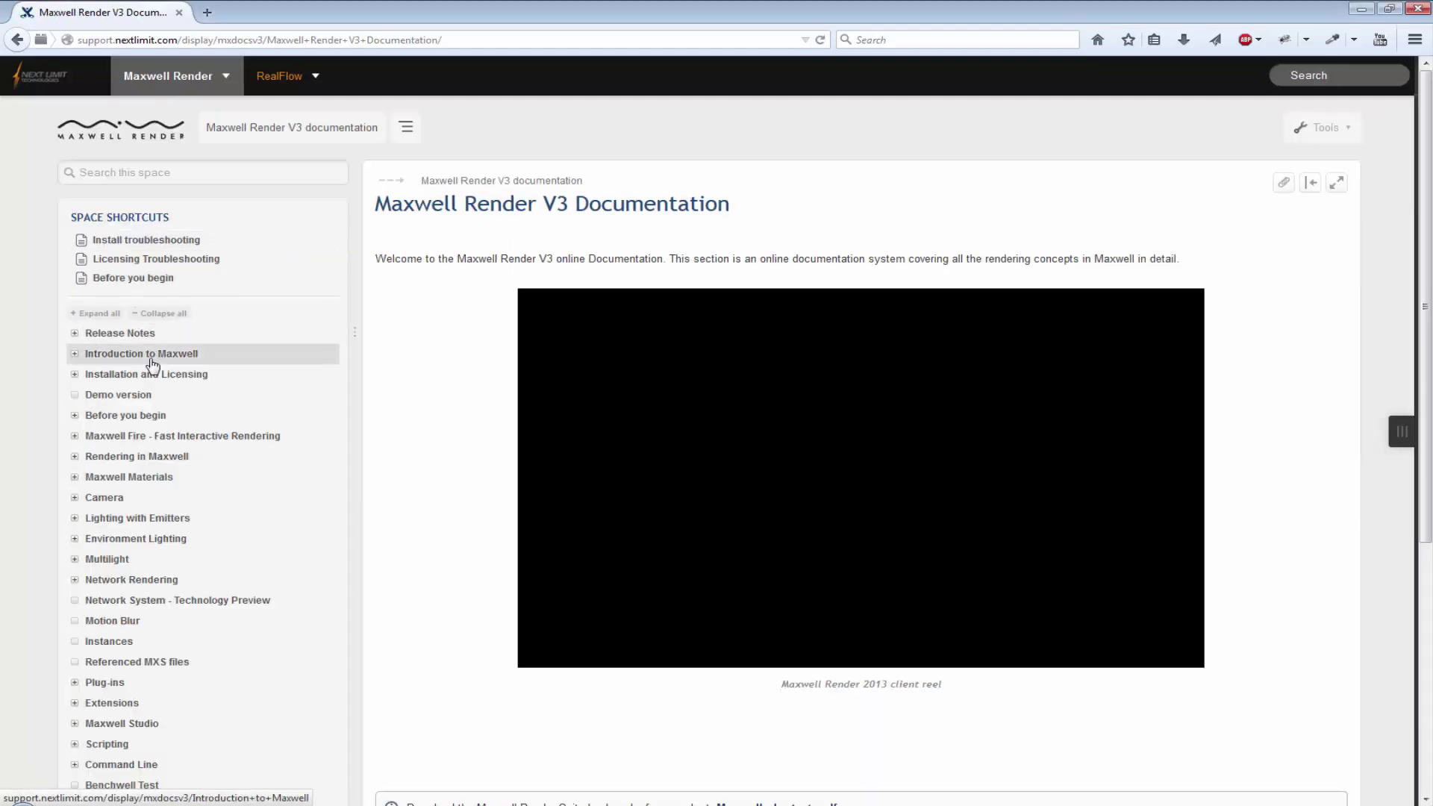
pyautogui.click(139, 375)
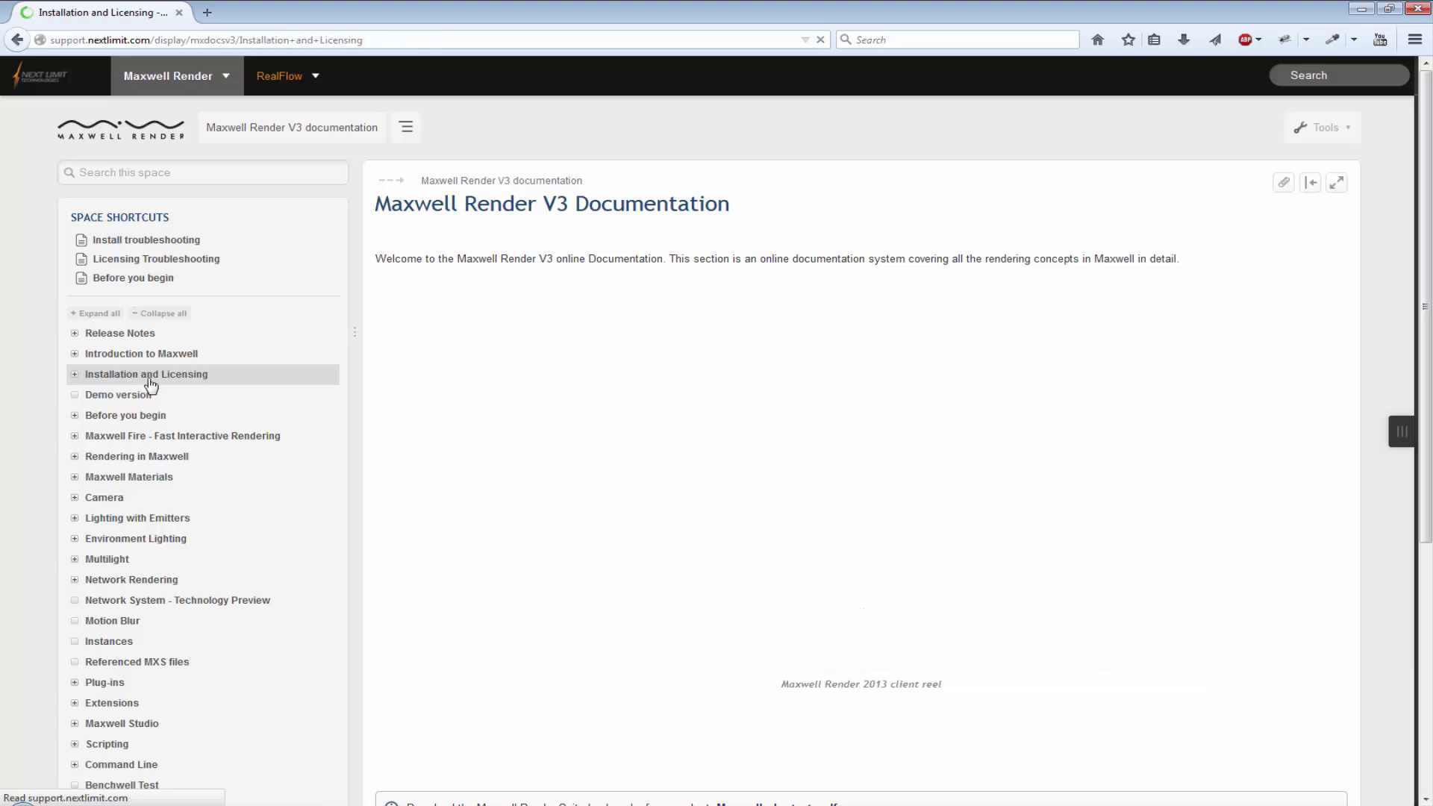
pyautogui.scroll(-5, 488, 478)
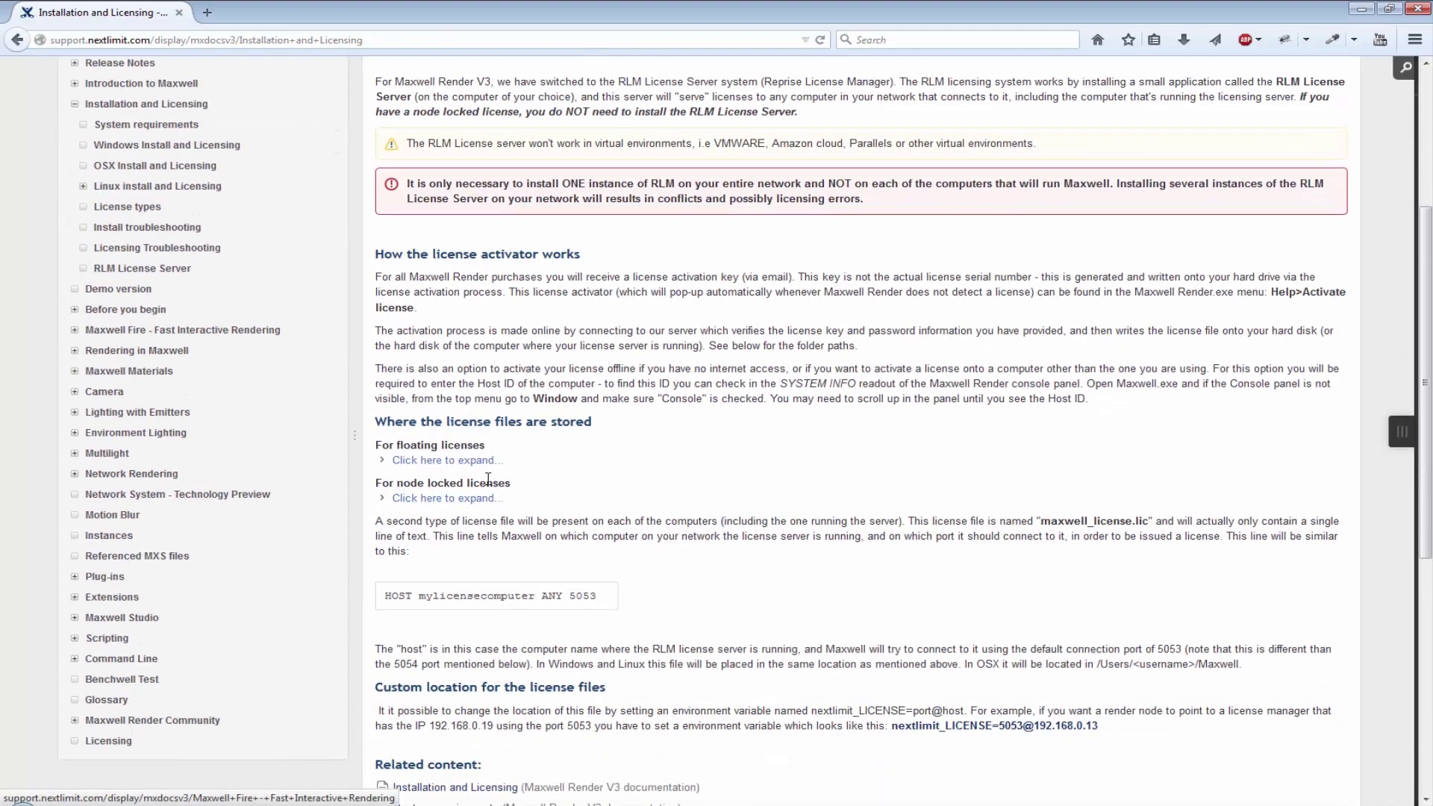
pyautogui.click(438, 461)
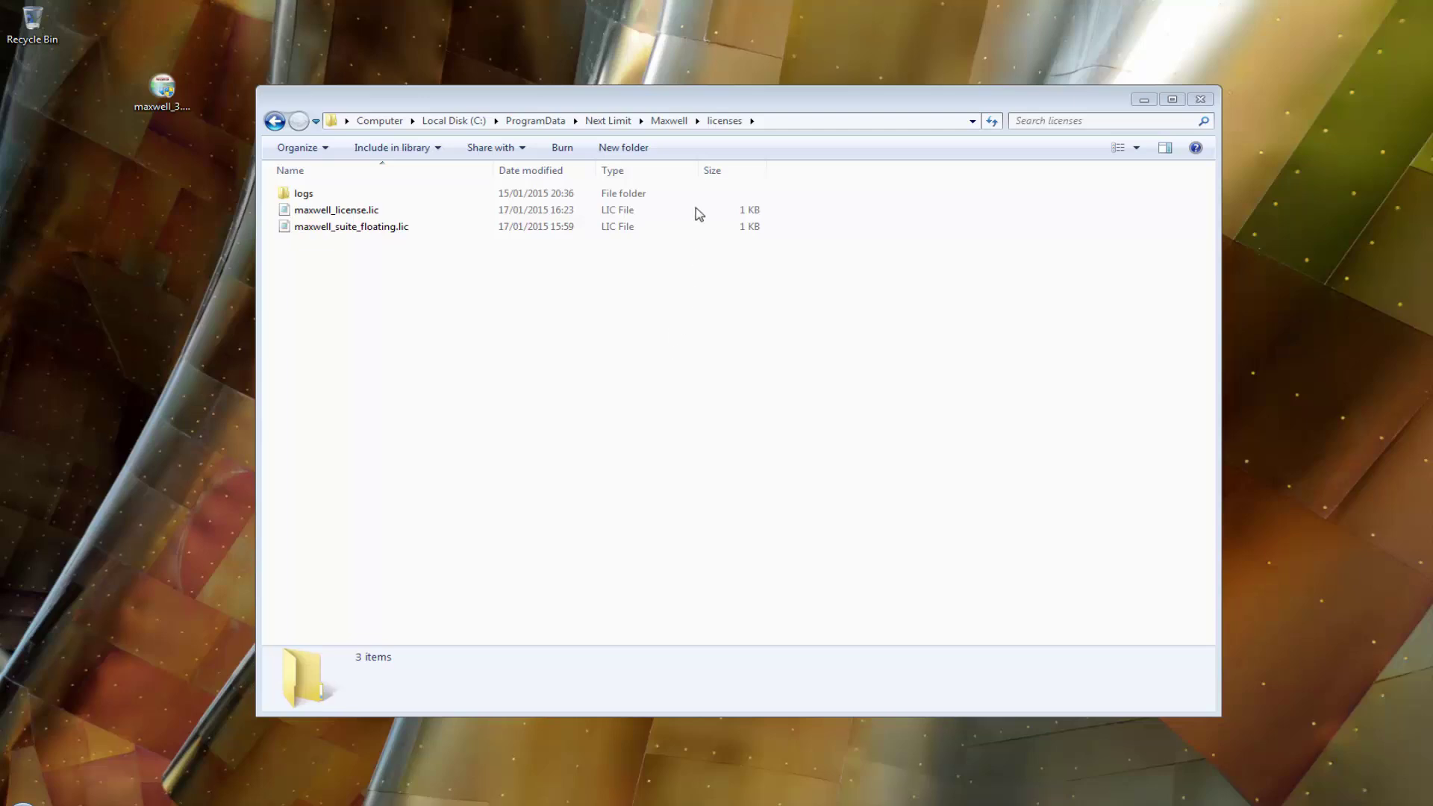
# Inspect maxwell_license.lic and maxwell_suite_floating.lic in the licenses folder, then bring up the Start menu
pyautogui.moveTo(718, 101)
pyautogui.mouseDown()
pyautogui.moveTo(694, 95)
pyautogui.moveTo(709, 79)
pyautogui.moveTo(701, 92)
pyautogui.mouseUp()
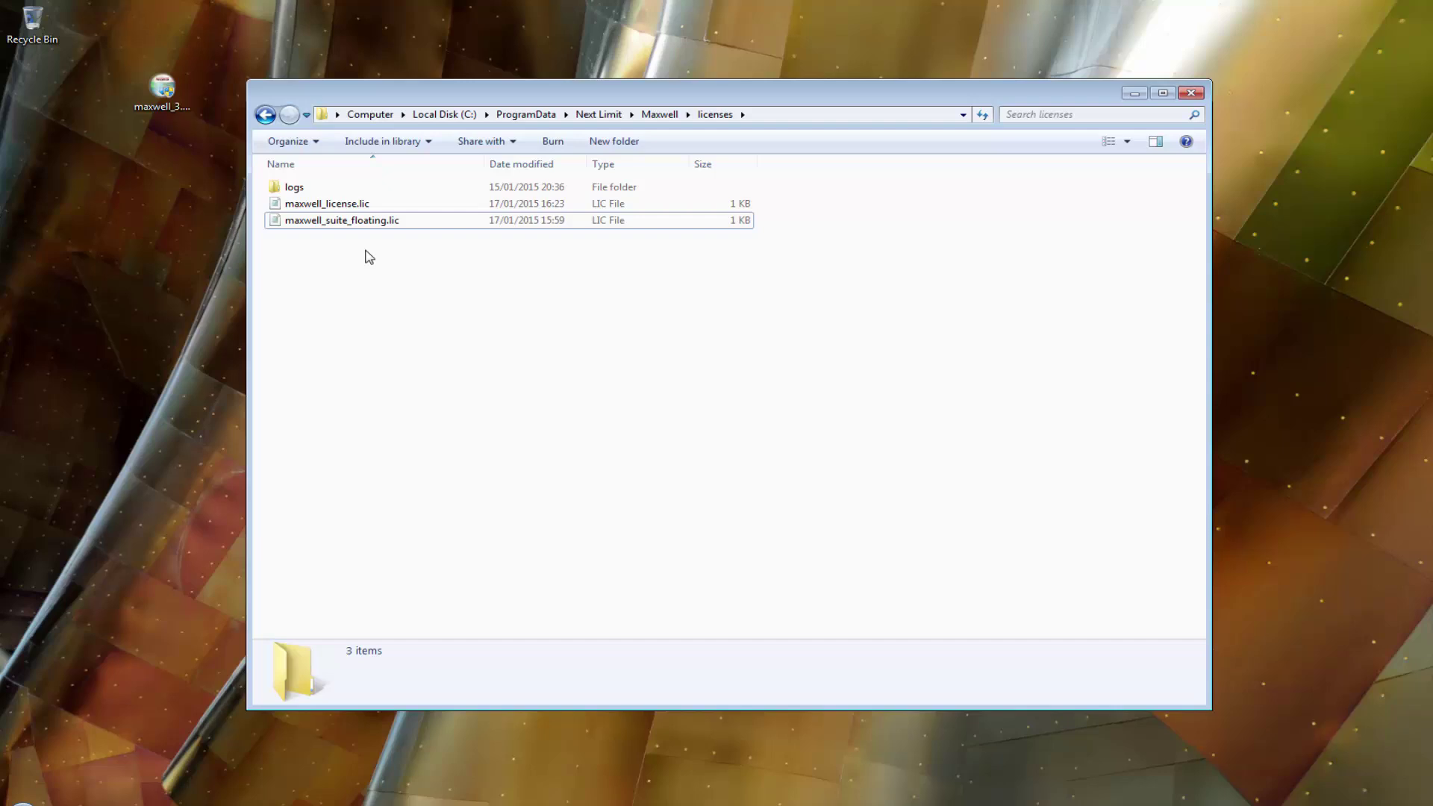
pyautogui.click(361, 221)
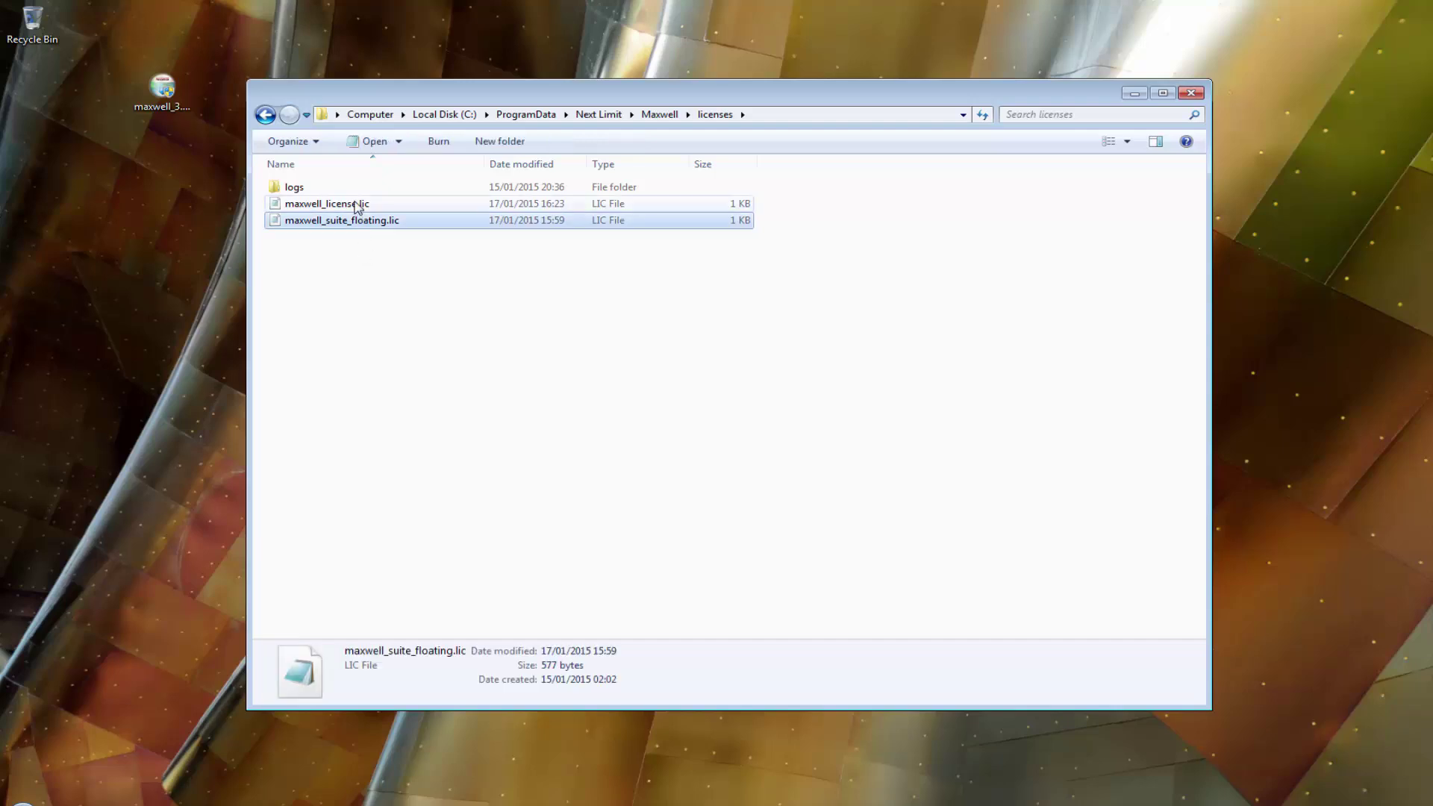
pyautogui.click(360, 203)
pyautogui.click(357, 255)
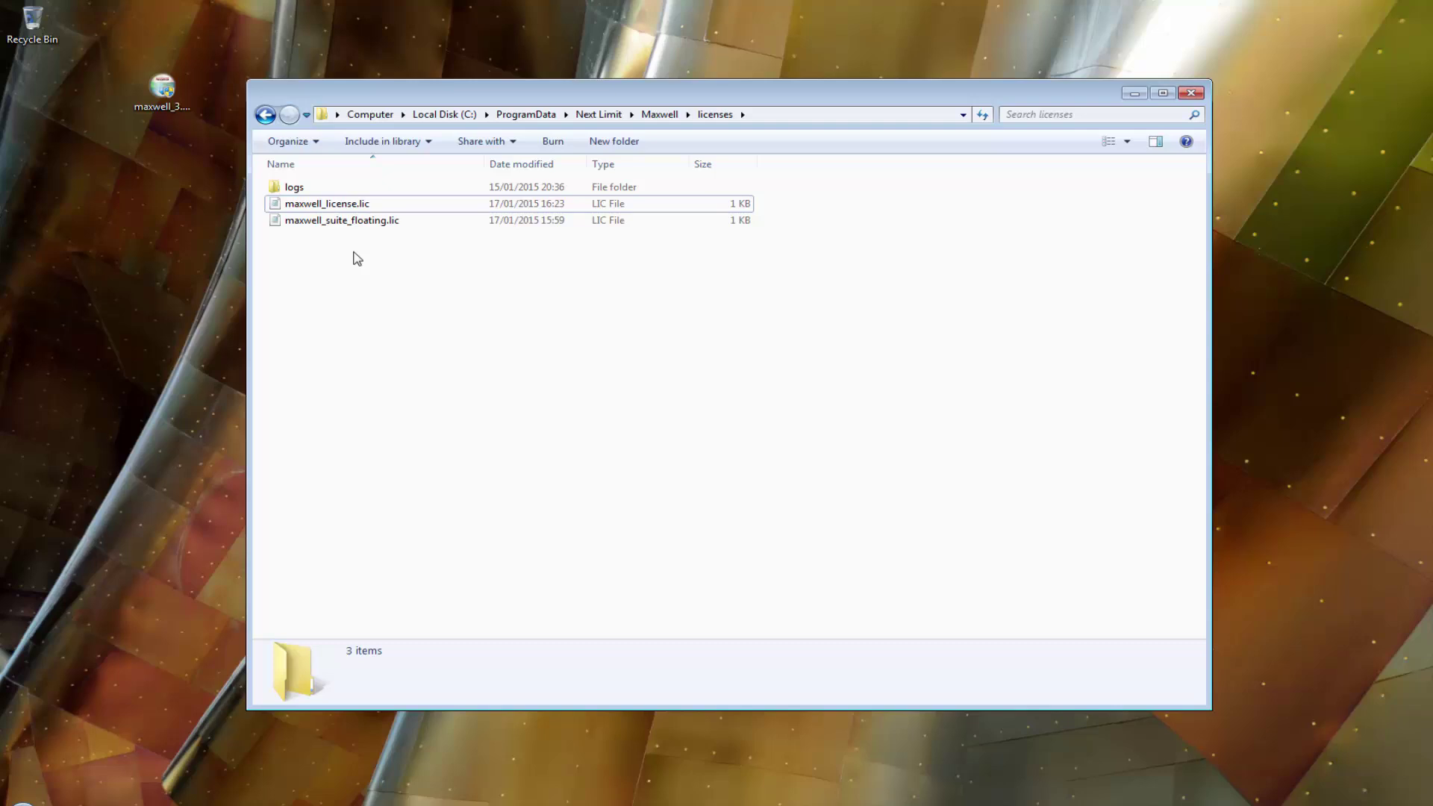
pyautogui.click(18, 802)
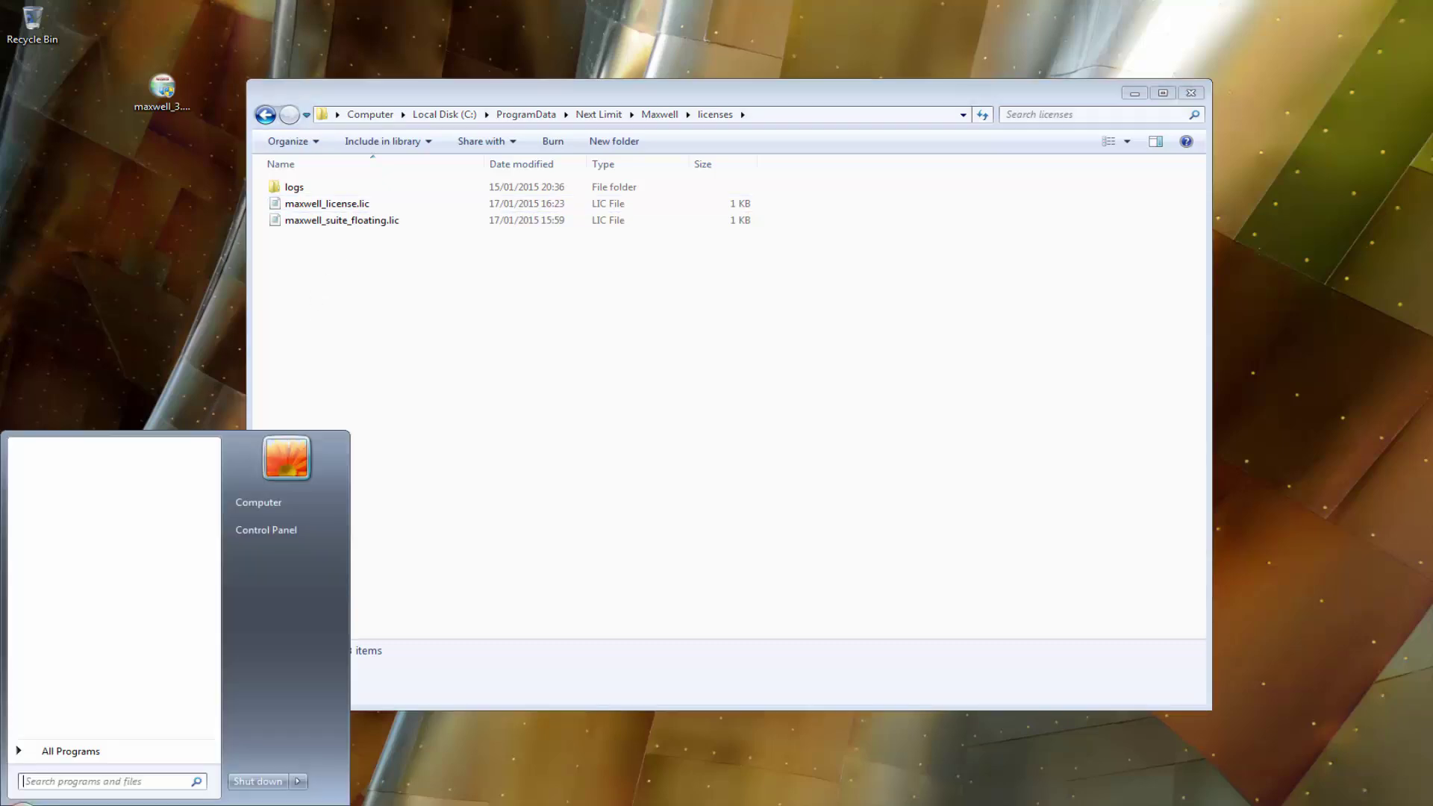
# Run Notepad as administrator and open maxwell_suite_floating.lic with All Files shown
pyautogui.write('notepad')
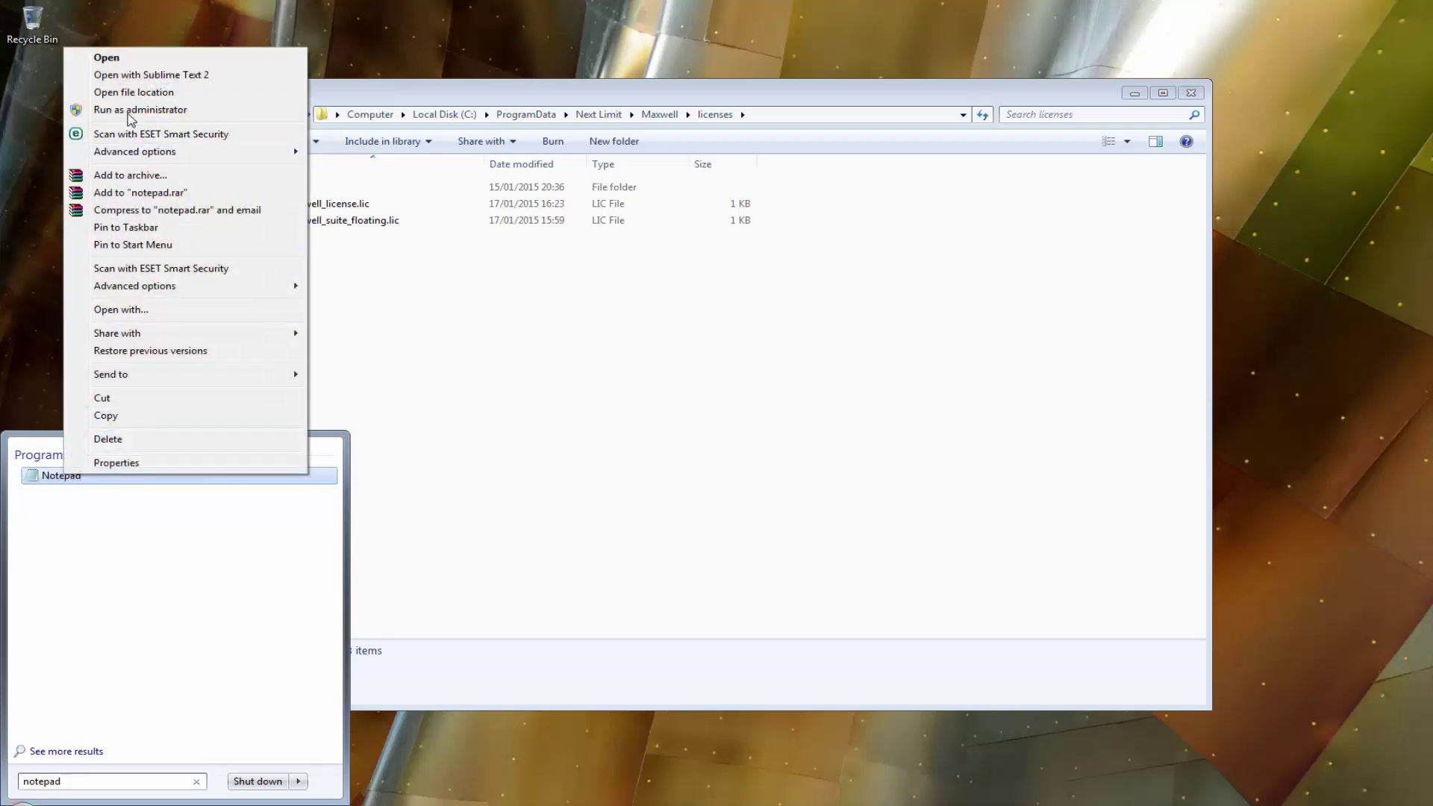
pyautogui.click(132, 111)
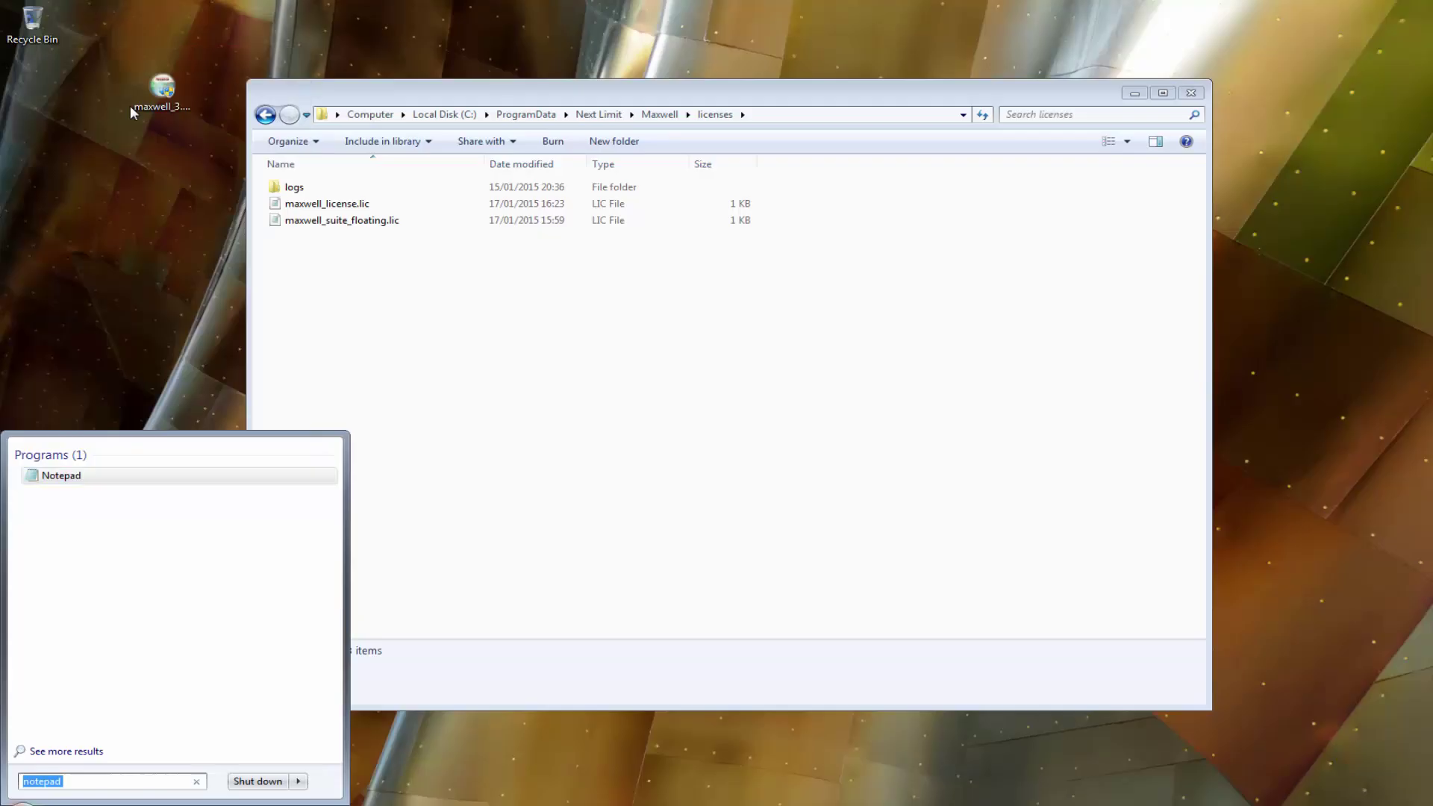
pyautogui.click(346, 198)
pyautogui.click(371, 233)
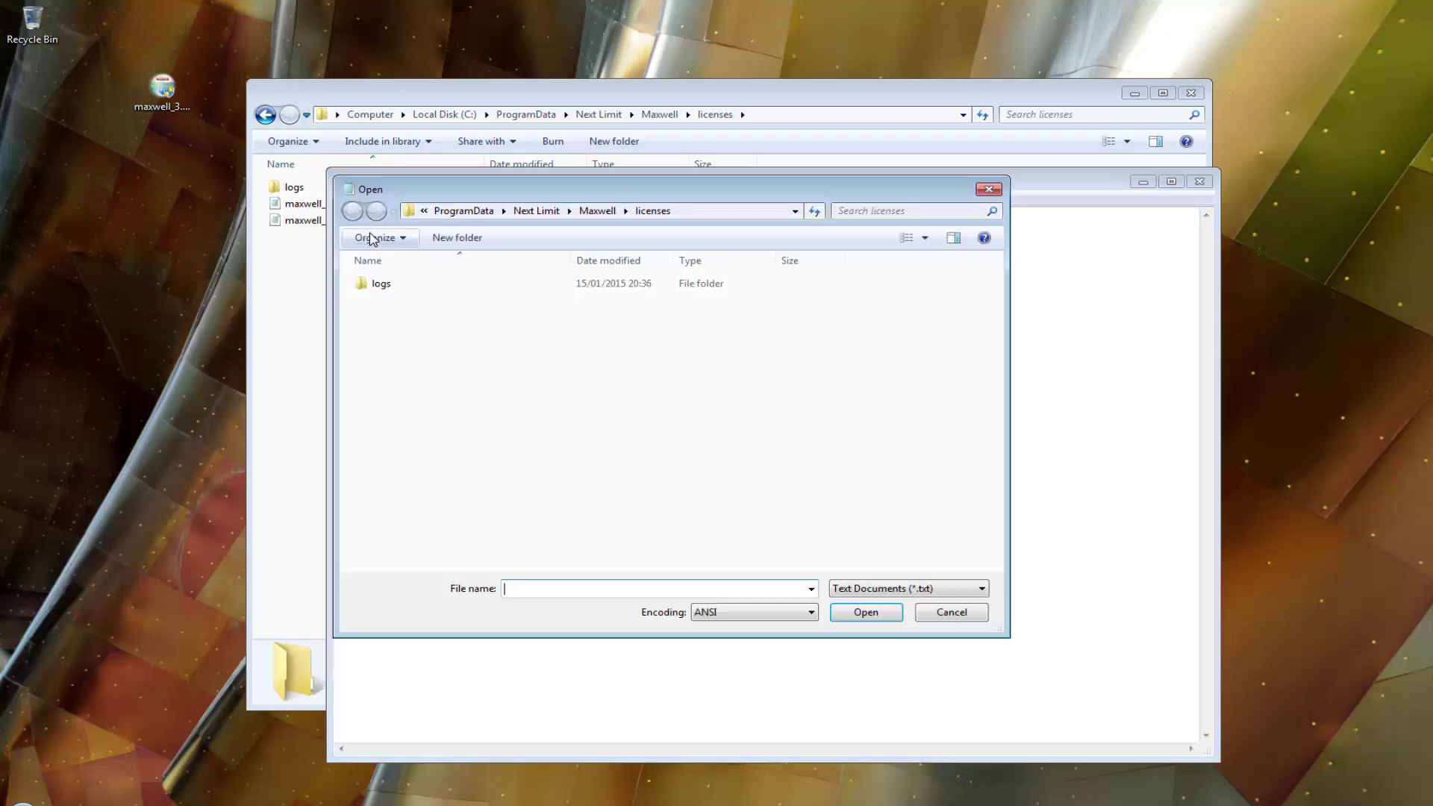
pyautogui.click(885, 589)
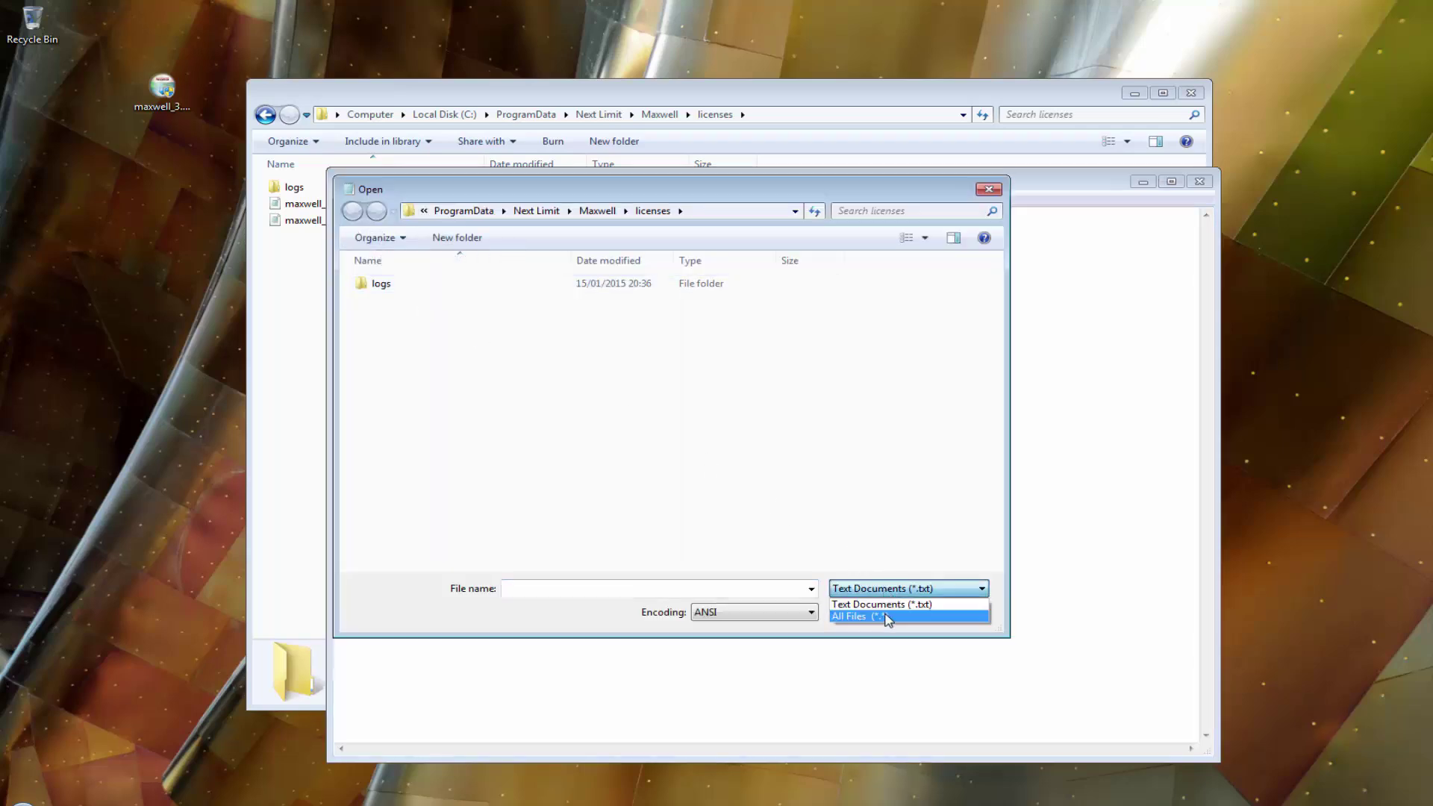
pyautogui.click(847, 610)
pyautogui.doubleClick(457, 319)
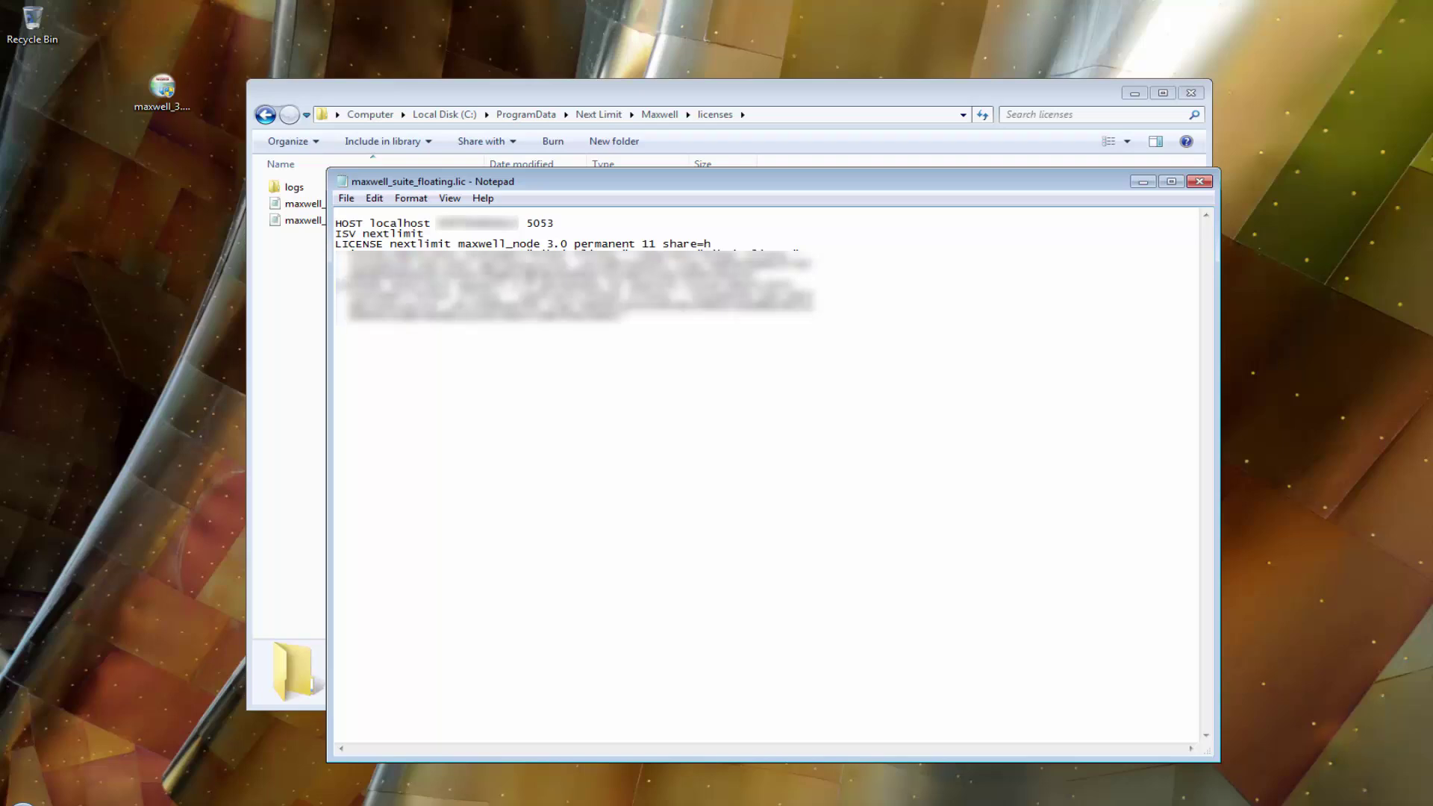
# Change the HOST line port from 5053 to 5065 and close the file
pyautogui.moveTo(562, 223); pyautogui.dragTo(532, 222)
pyautogui.press('BackSpace')
pyautogui.write('065')
pyautogui.click(1199, 183)
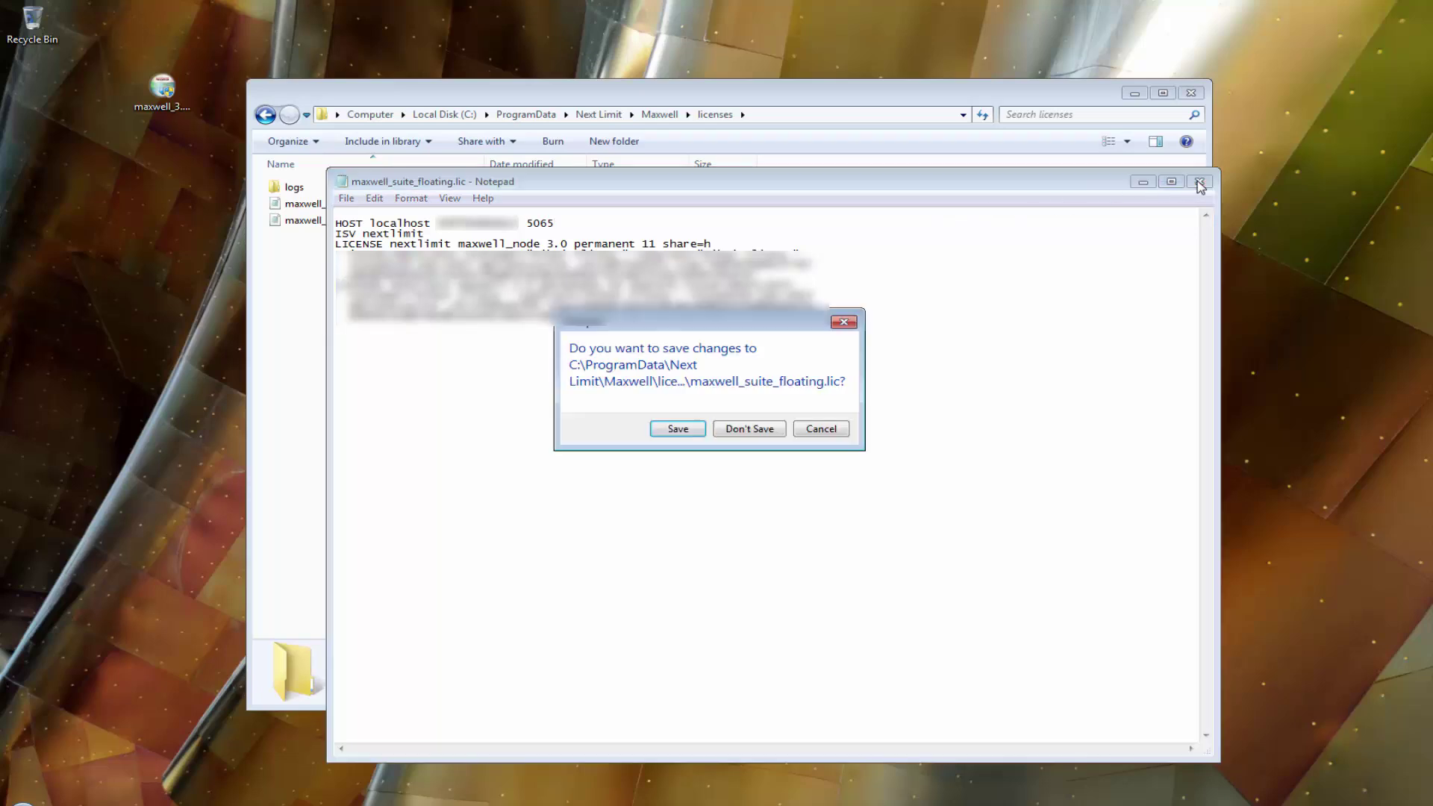
# Save the floating license, then change maxwell_license.lic's port 5053 to 5065 and save it
pyautogui.click(679, 429)
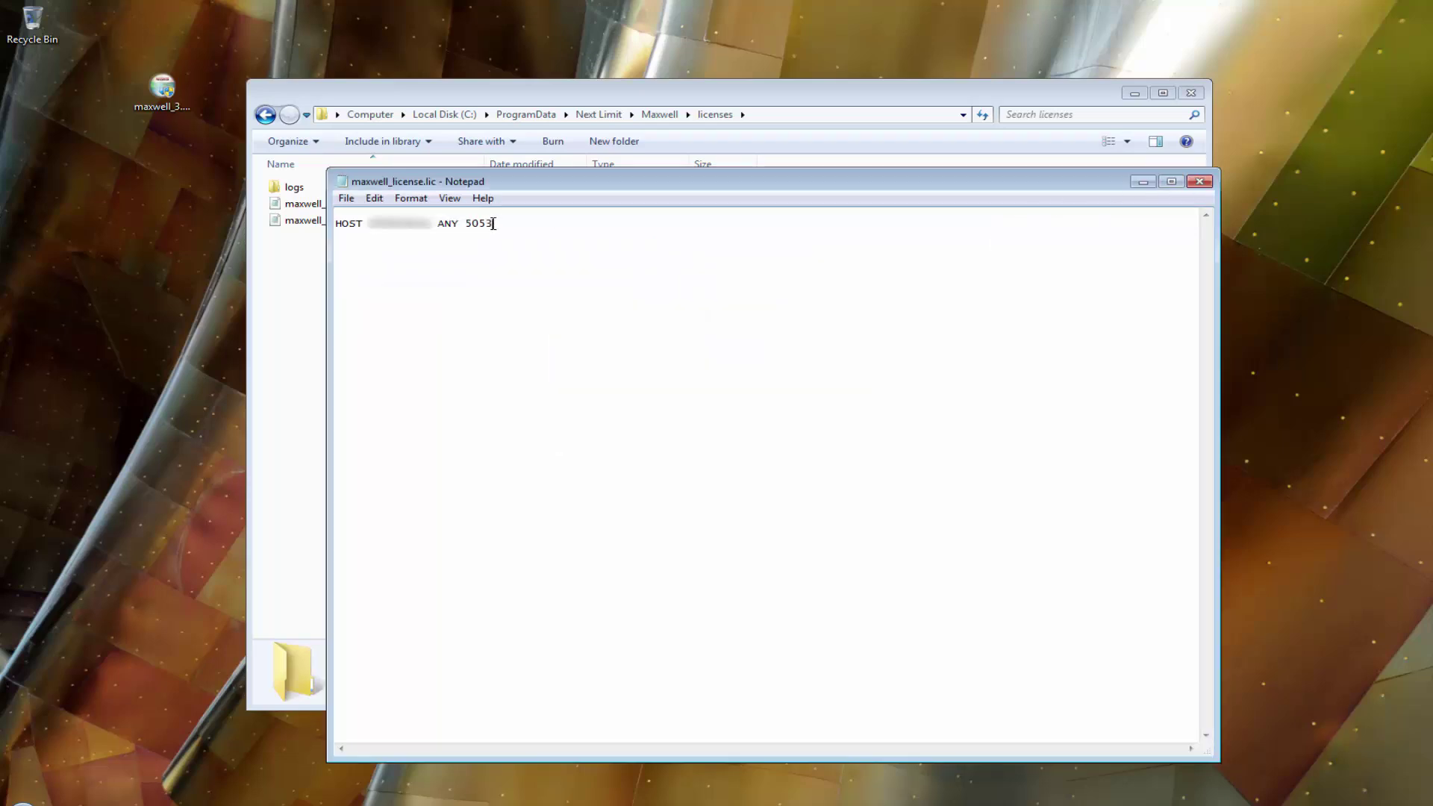
pyautogui.moveTo(493, 224); pyautogui.dragTo(467, 224)
pyautogui.write('5065')
pyautogui.click(1199, 182)
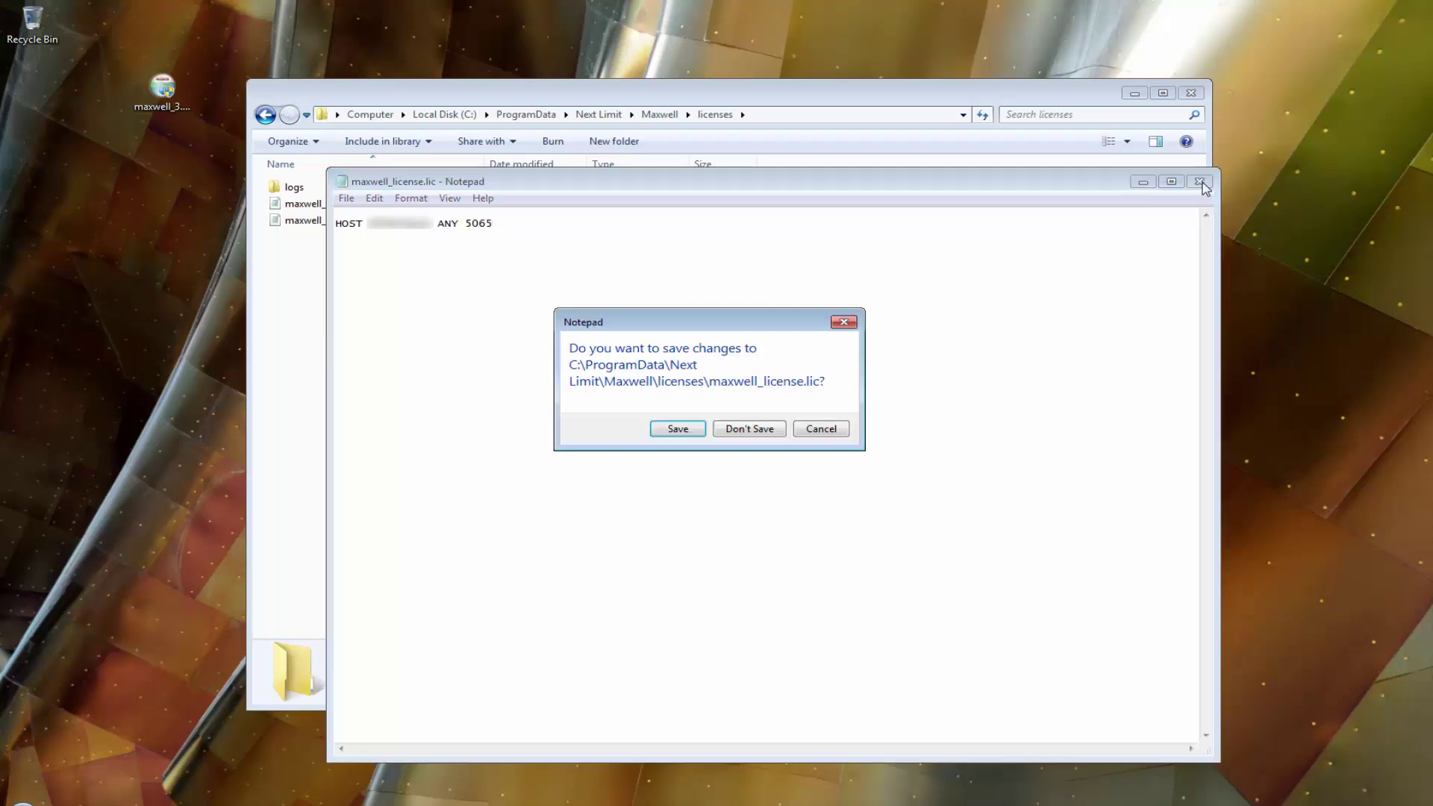
pyautogui.click(690, 429)
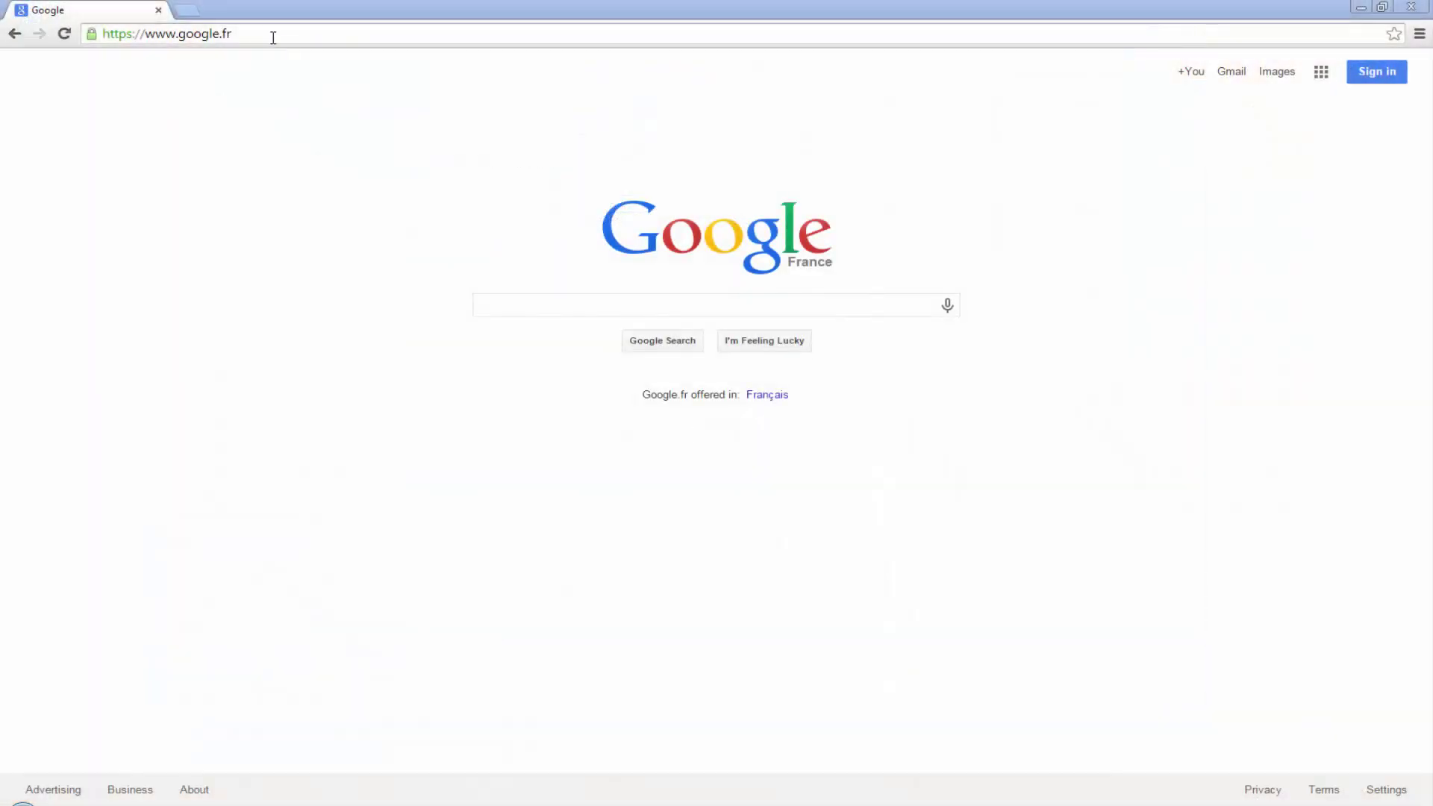
# Load RLM administration at localhost:5054 and reread/restart all servers with ISV set to -all-
pyautogui.click(271, 36)
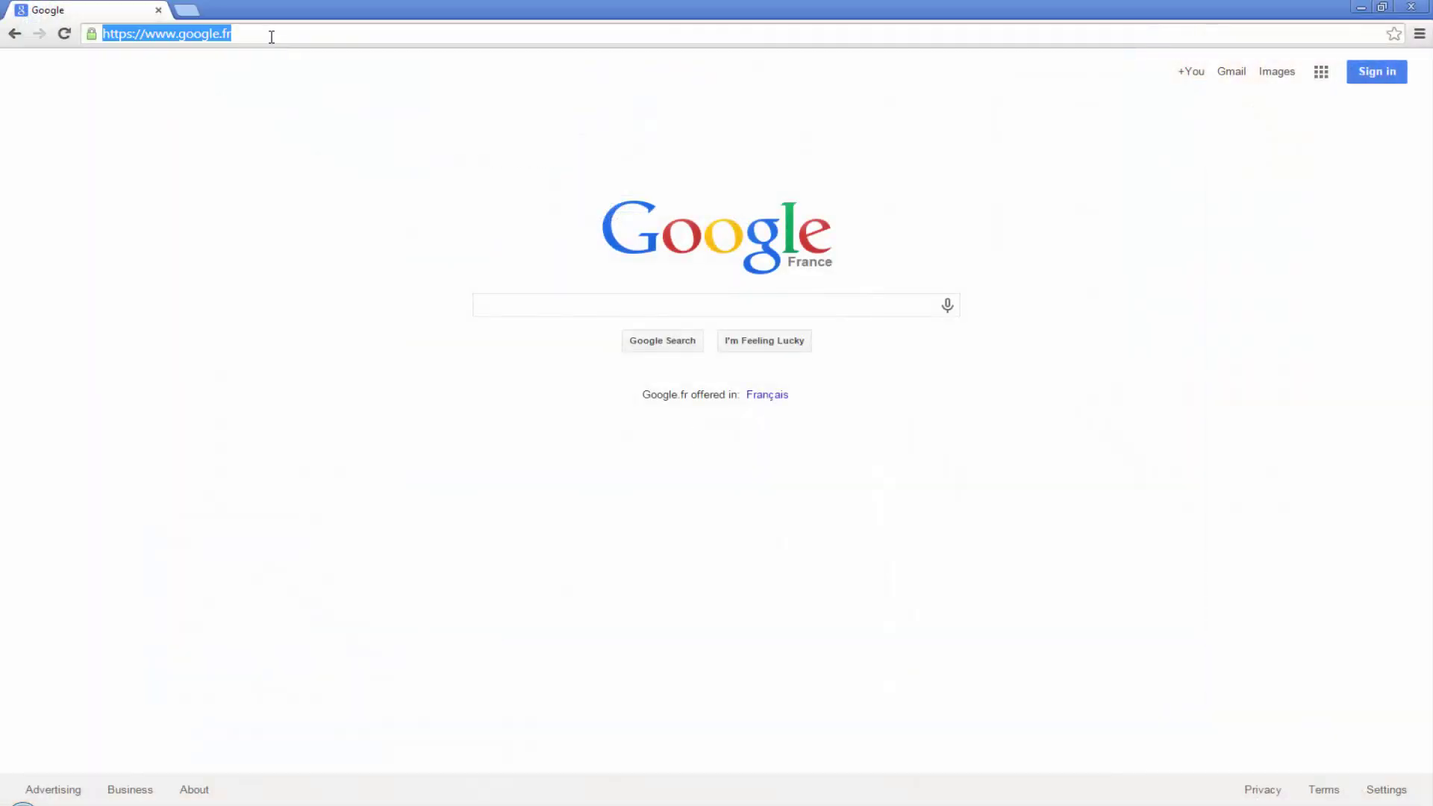
pyautogui.write('loca')
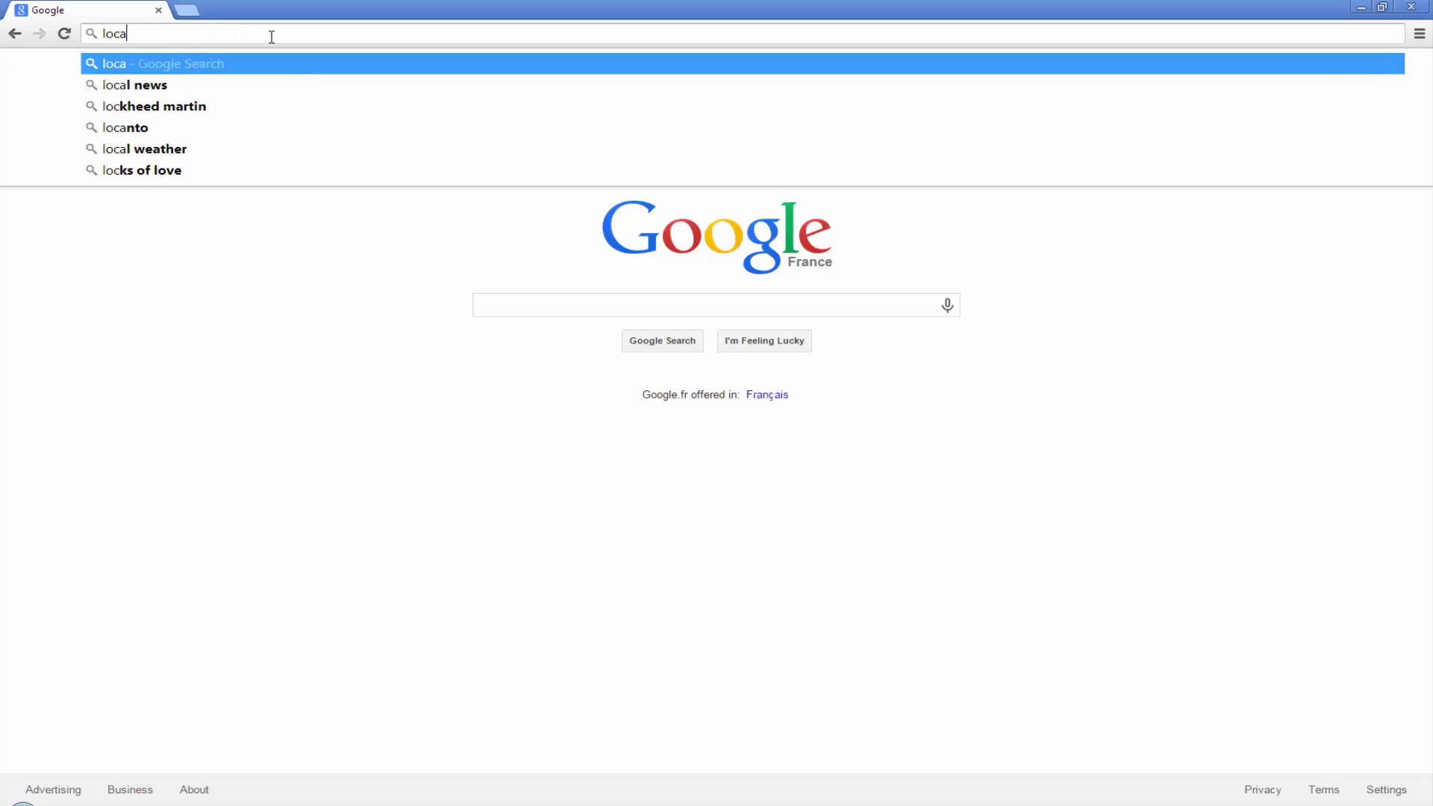
pyautogui.write('lhost:5054/')
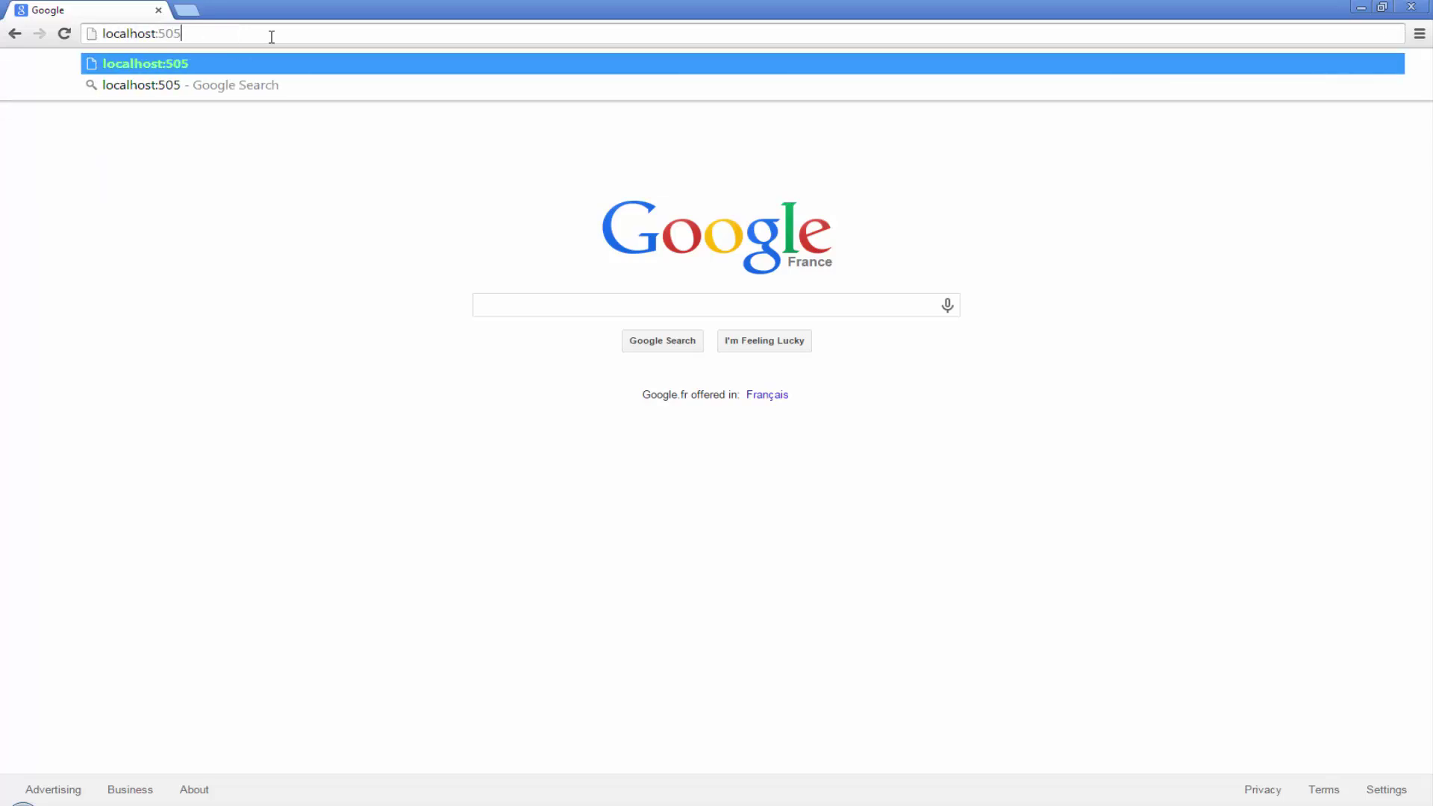
pyautogui.press('Return')
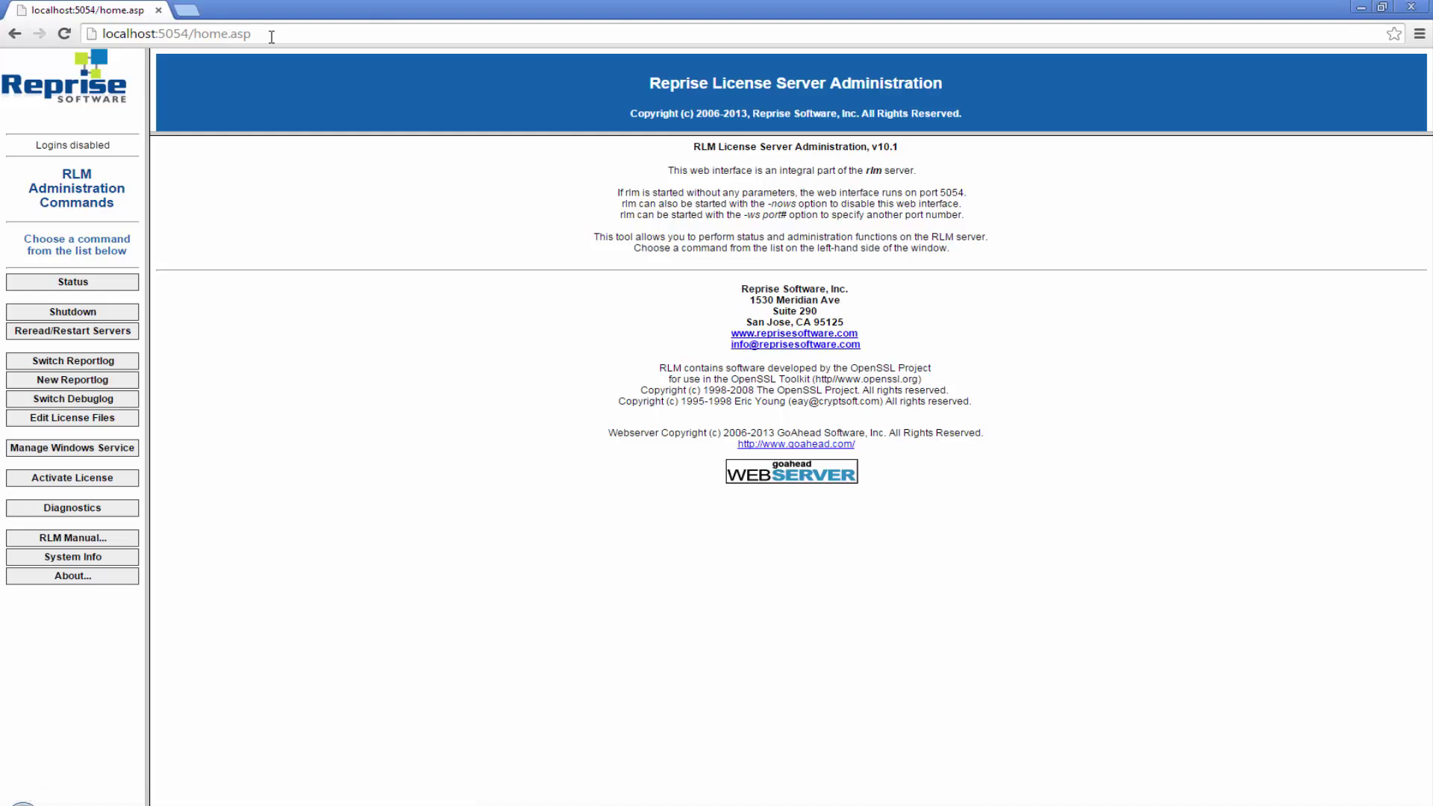
pyautogui.click(66, 334)
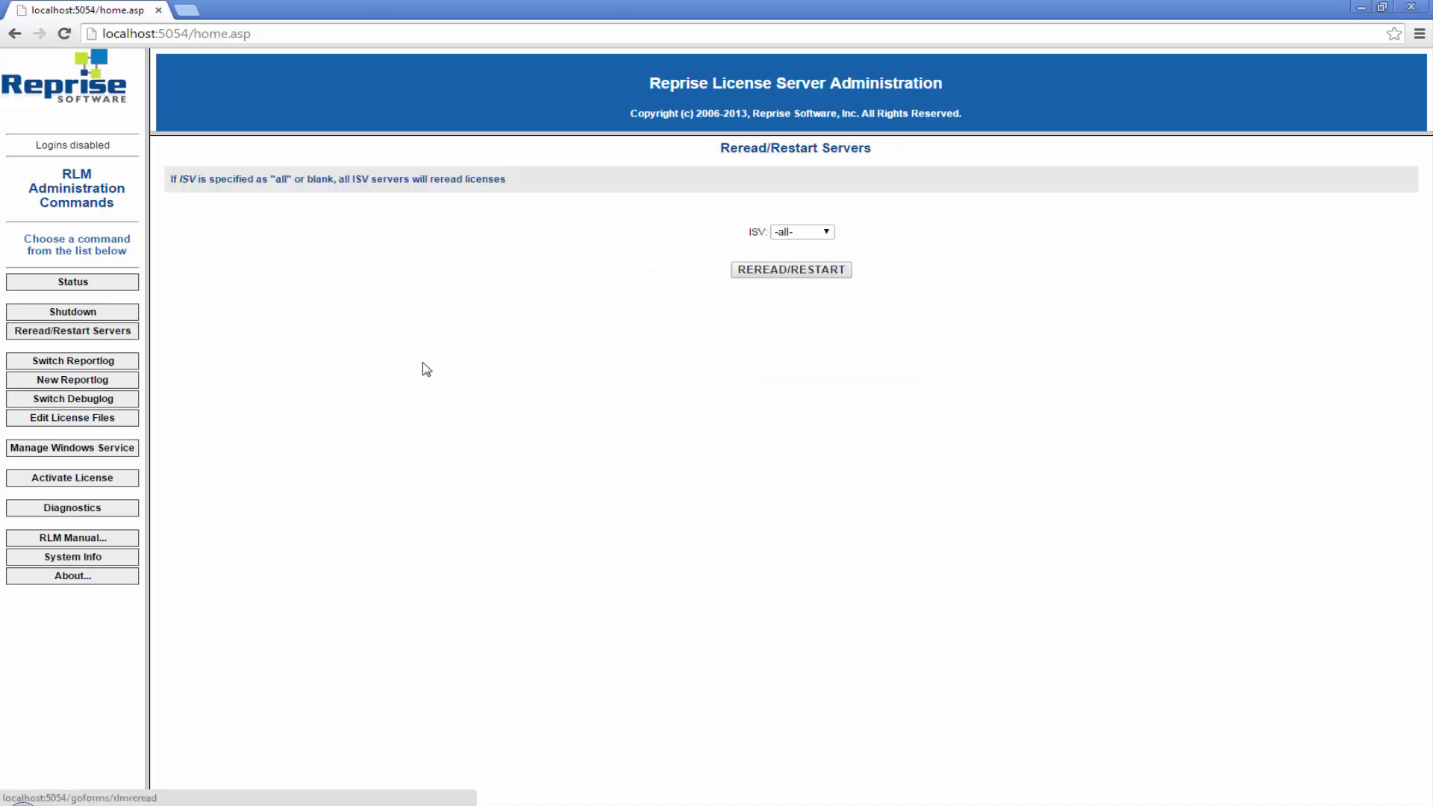
pyautogui.click(790, 271)
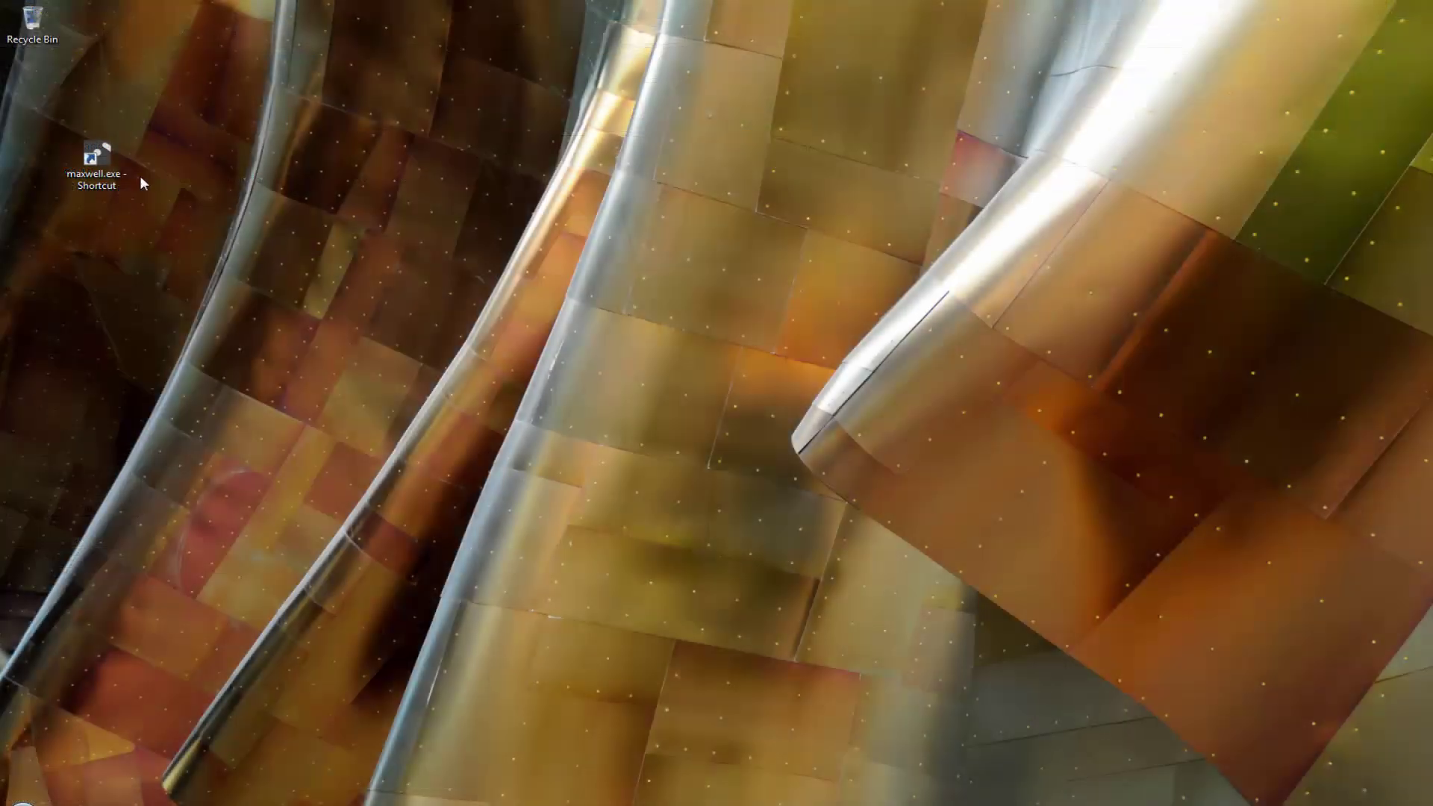
# Launch maxwell.exe and confirm the console shows the FULL SUITE license checked out from the server
pyautogui.doubleClick(96, 156)
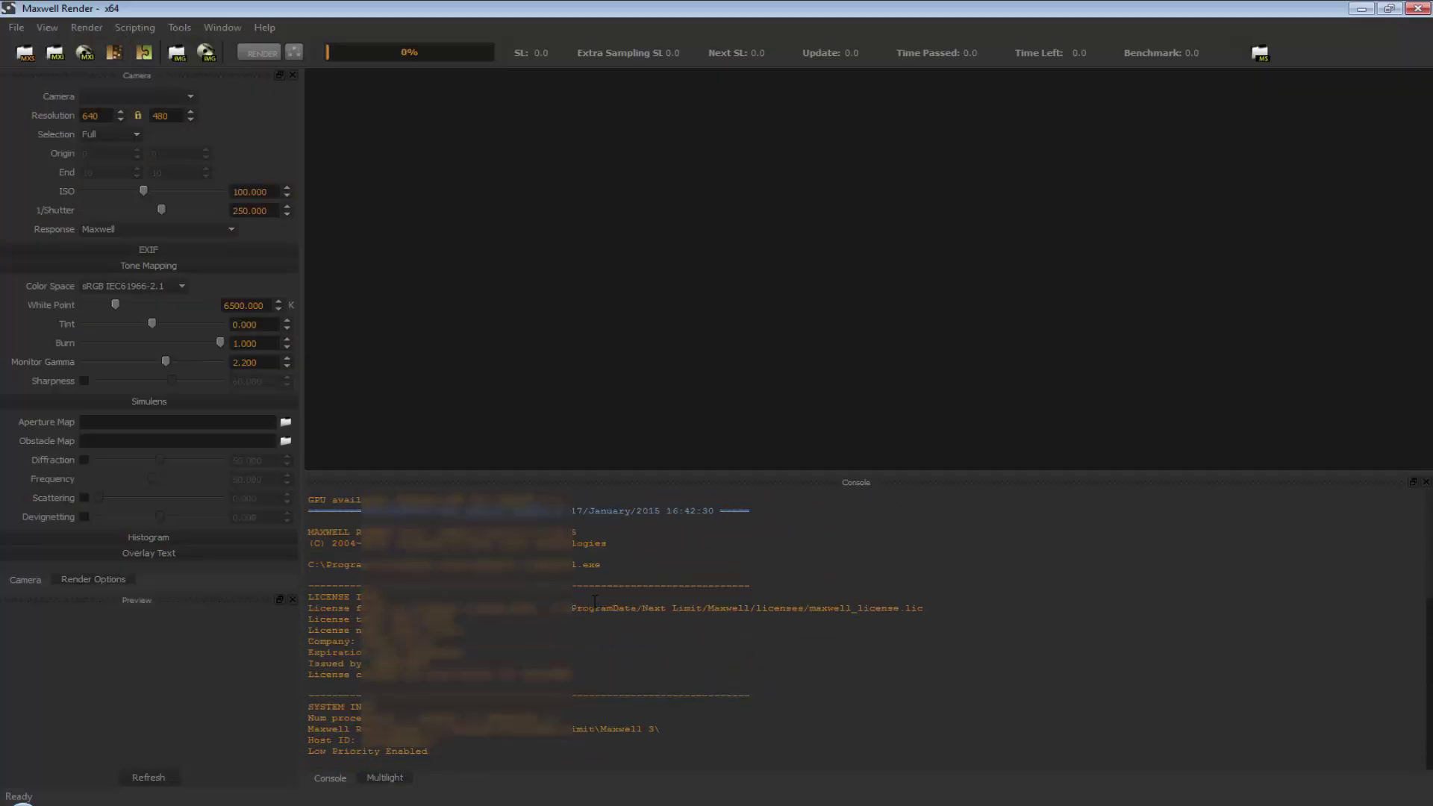
pyautogui.moveTo(514, 672); pyautogui.dragTo(306, 676)
pyautogui.click(501, 644)
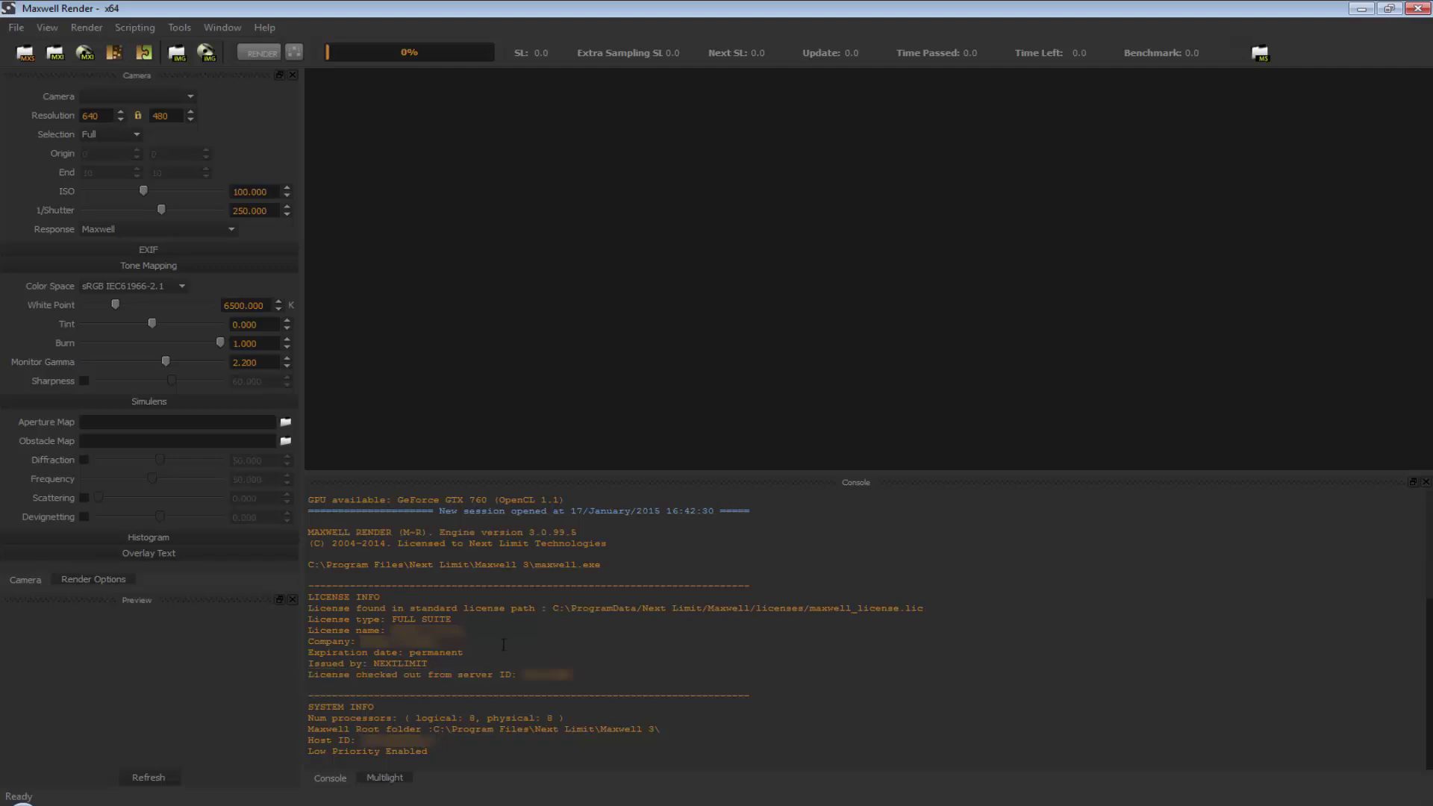